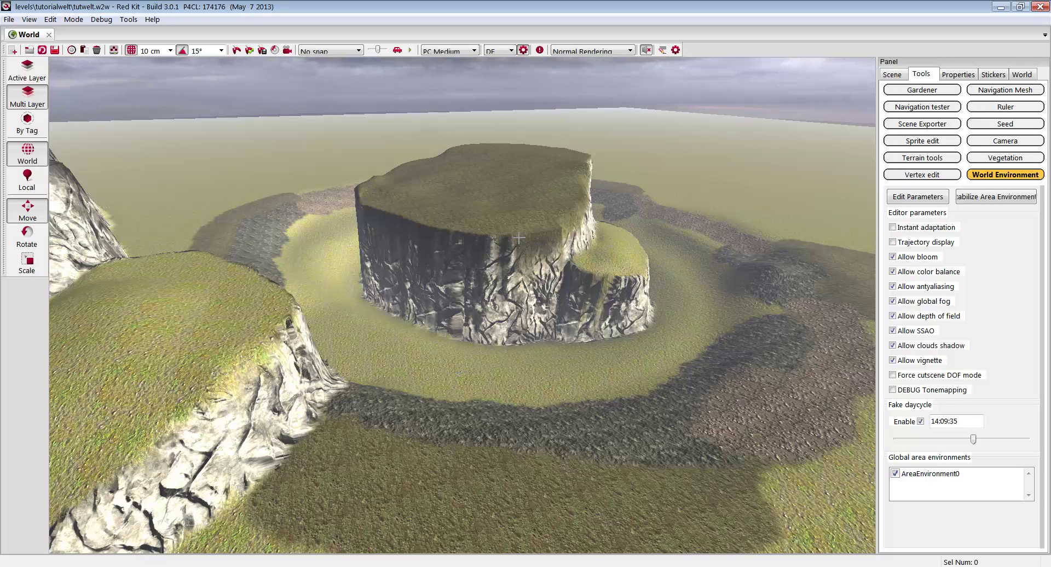
Add a new layer group named area_lake under World in the scene hierarchy
{"action": "left_click", "coordinate": [892, 74]}
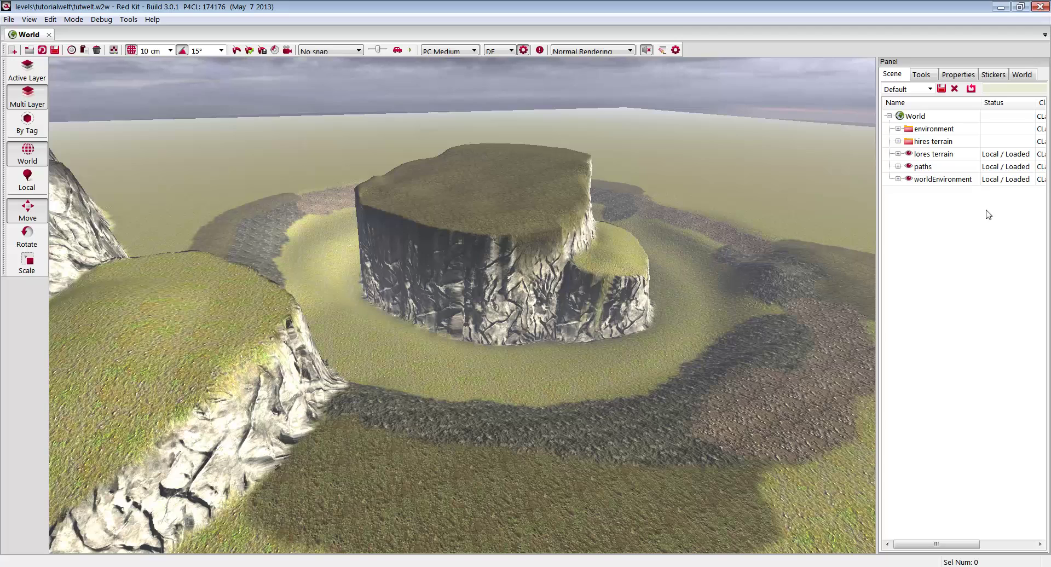
{"action": "right_click", "coordinate": [926, 119]}
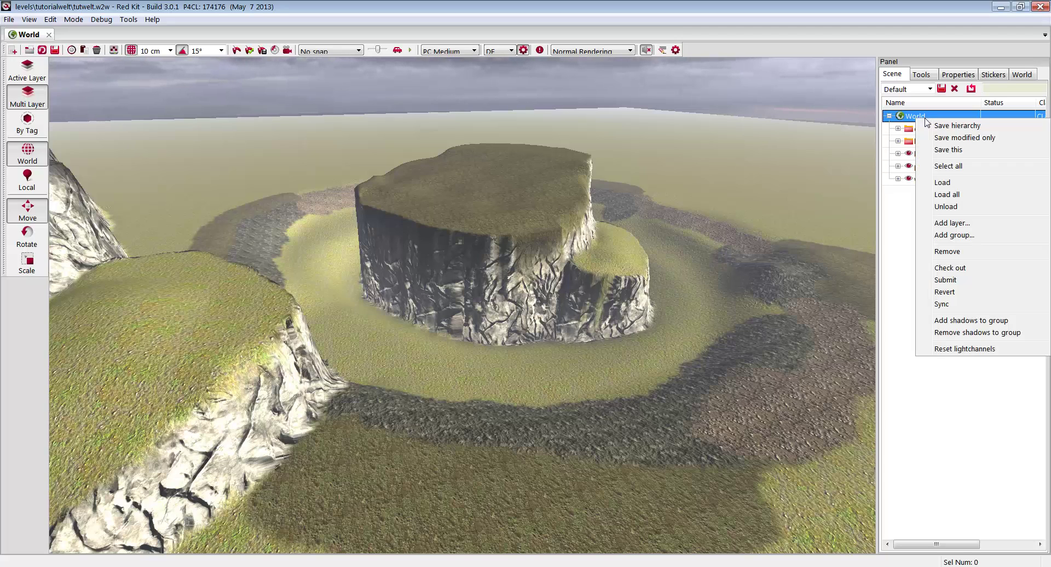
{"action": "left_click", "coordinate": [957, 235]}
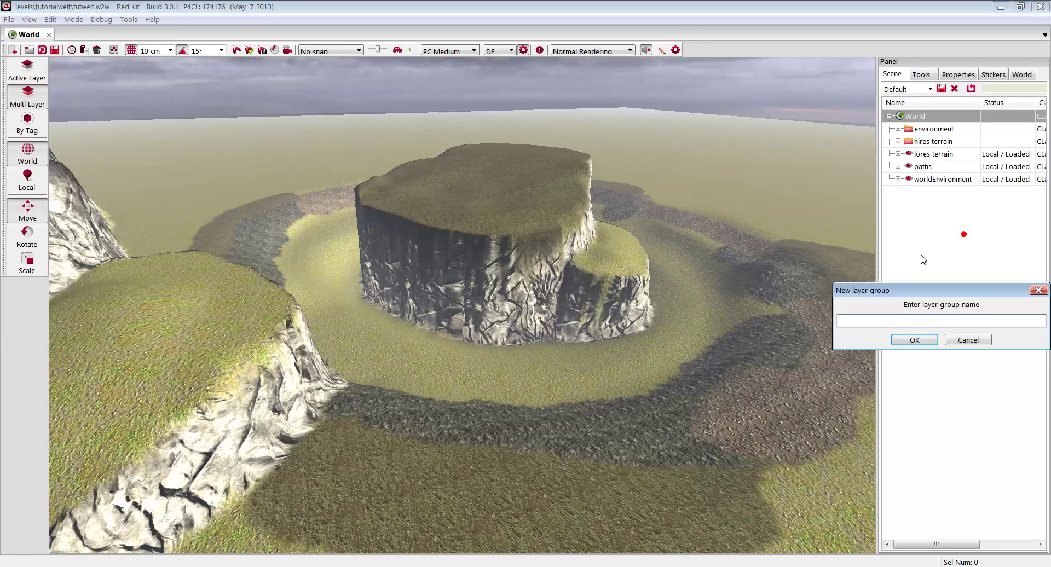
{"action": "type", "text": "Area_lake"}
{"action": "left_click", "coordinate": [913, 340]}
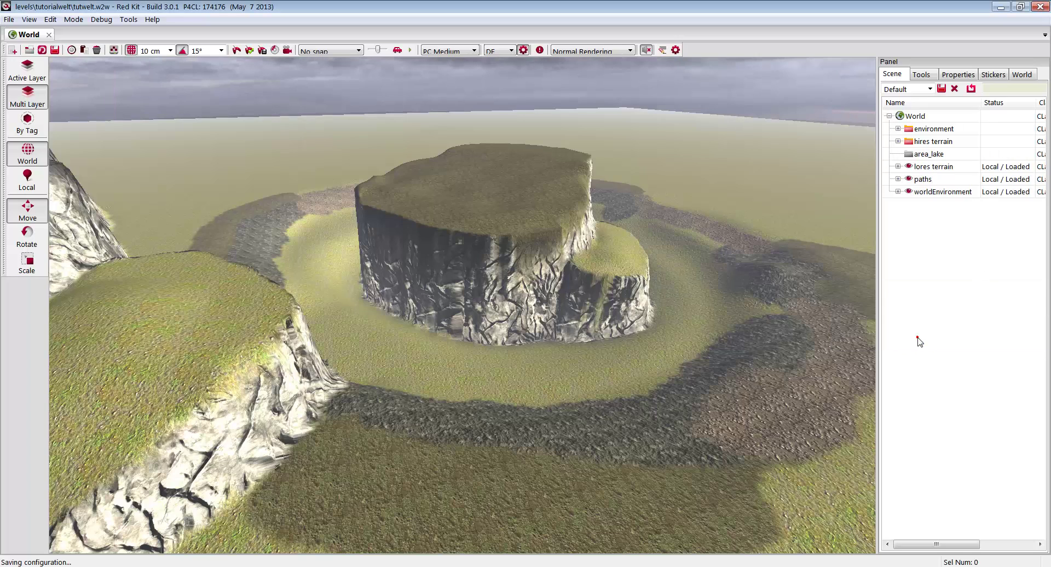
Add a new layer named bridge to the area_lake group
{"action": "left_click", "coordinate": [940, 155]}
{"action": "right_click", "coordinate": [939, 155]}
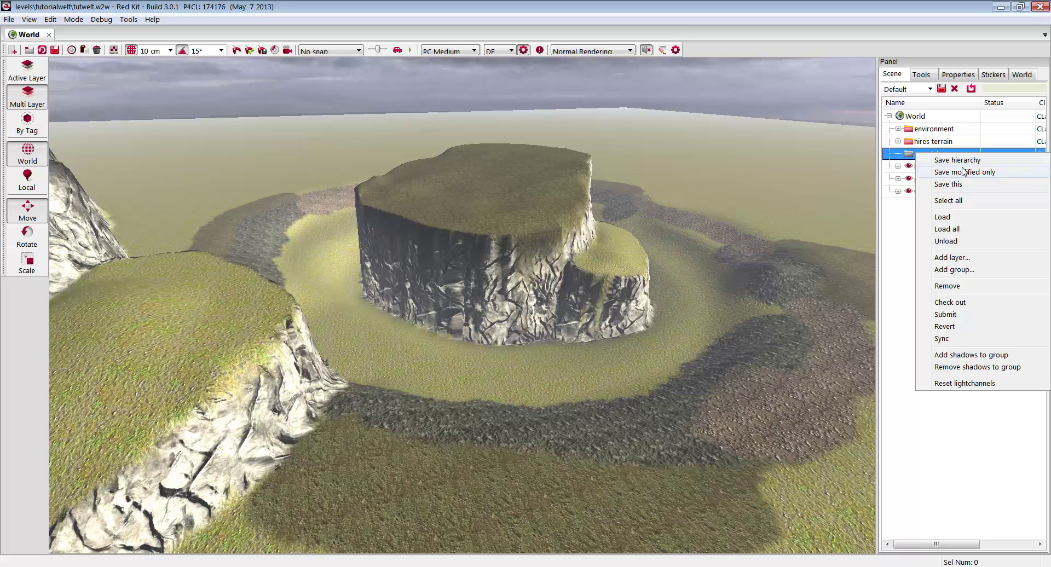
{"action": "left_click", "coordinate": [1010, 257]}
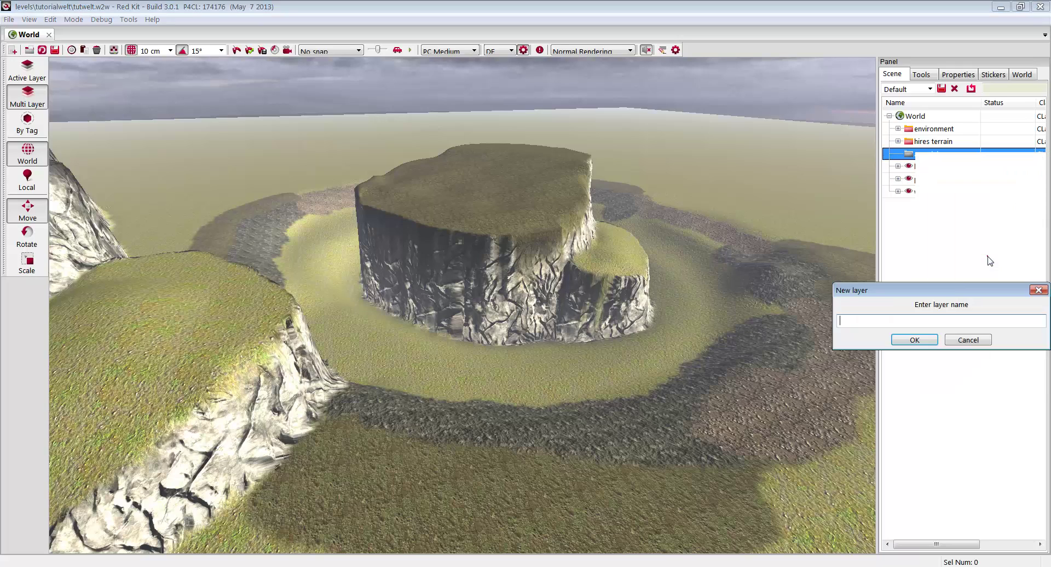
{"action": "type", "text": "bridge"}
{"action": "left_click", "coordinate": [914, 339]}
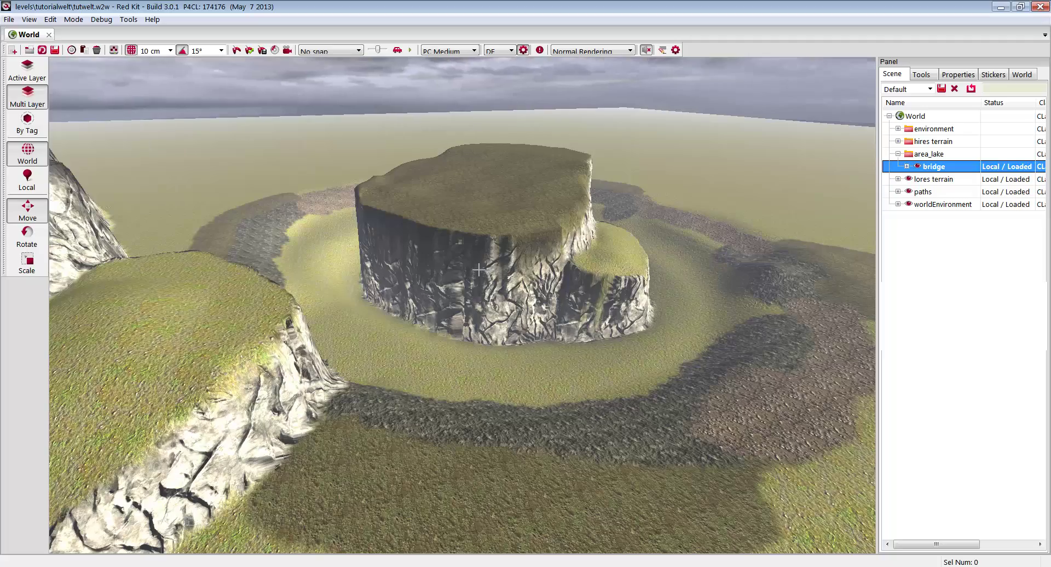
Open the asset browser and look through the environment_levels folder, including its terrain_surroundings and vegetation subfolders
{"action": "right_click_drag", "start_coordinate": [479, 270], "coordinate": [416, 258]}
{"action": "key", "text": "w"}
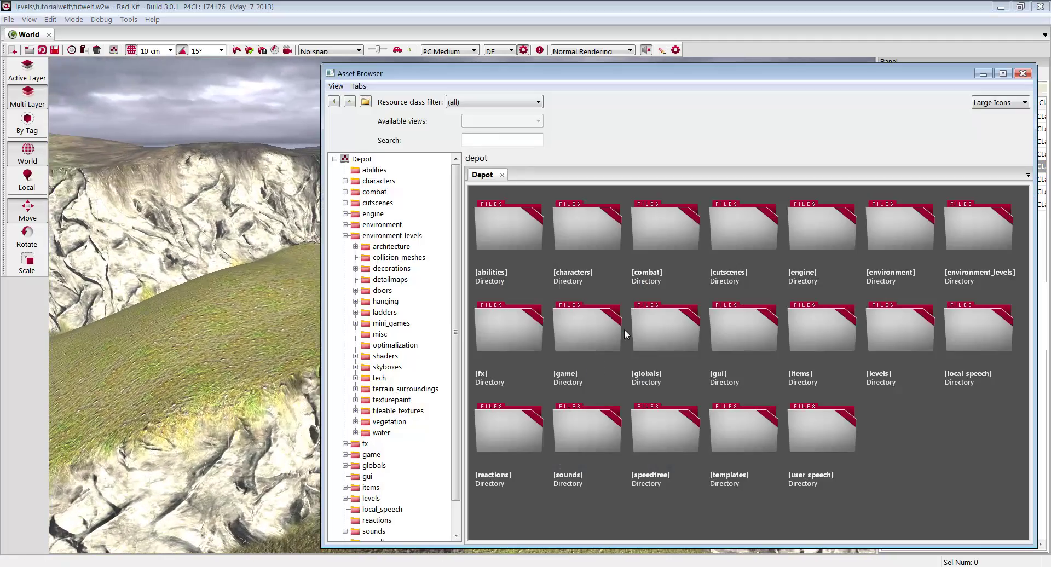
{"action": "left_click", "coordinate": [382, 237]}
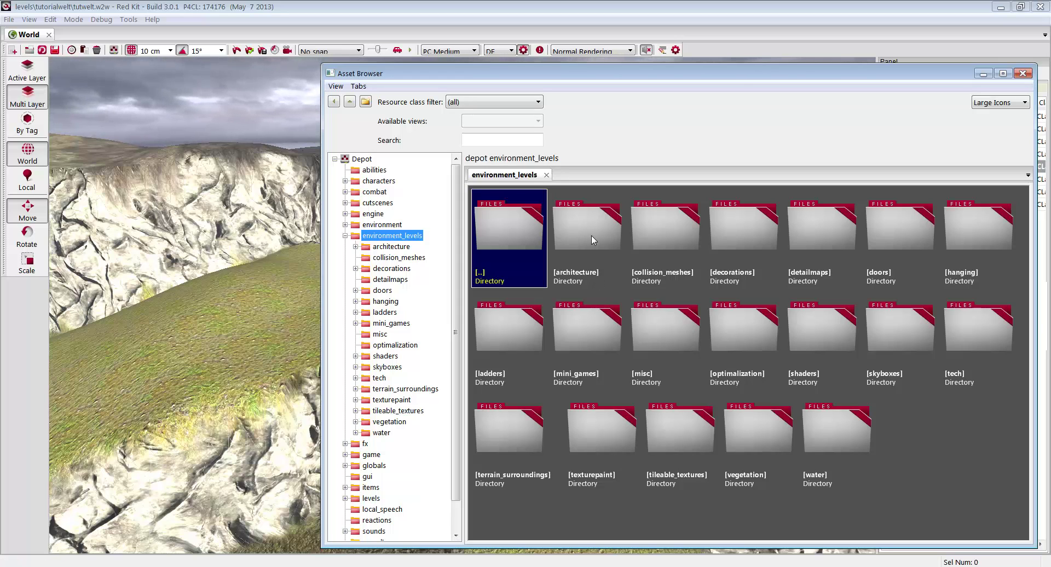
{"action": "double_click", "coordinate": [498, 438]}
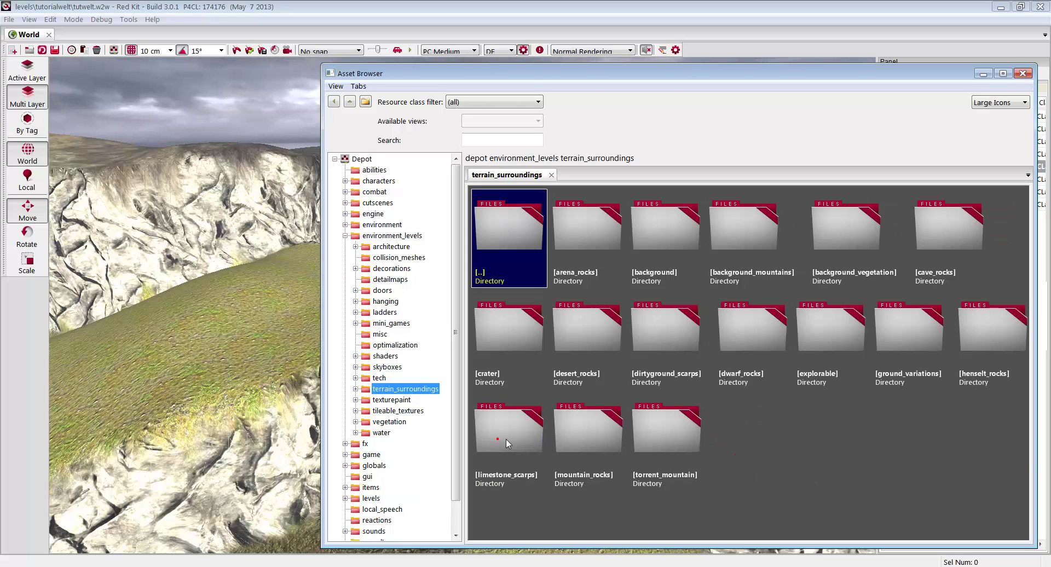
{"action": "double_click", "coordinate": [513, 240]}
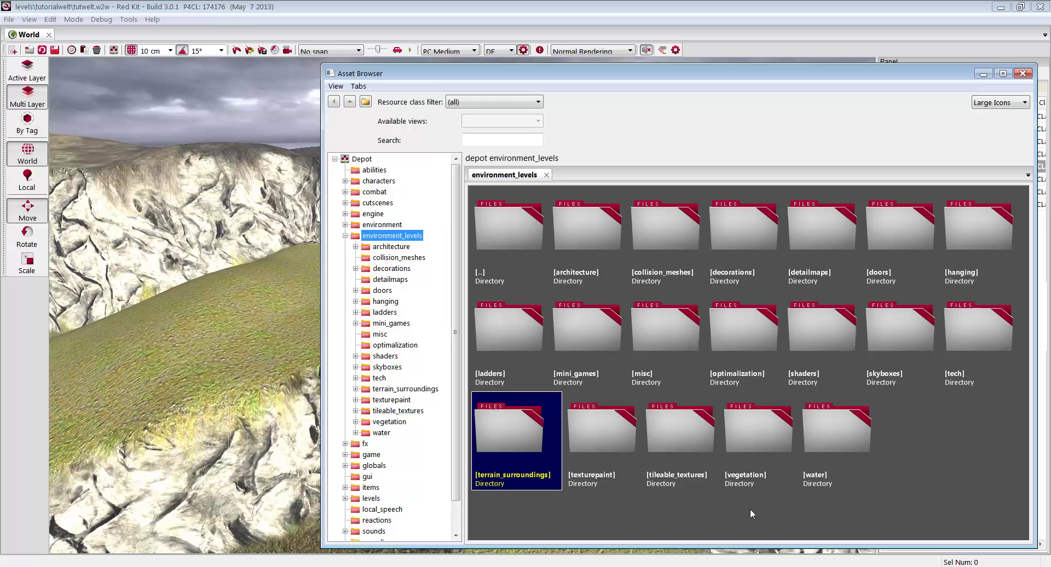
{"action": "double_click", "coordinate": [754, 439]}
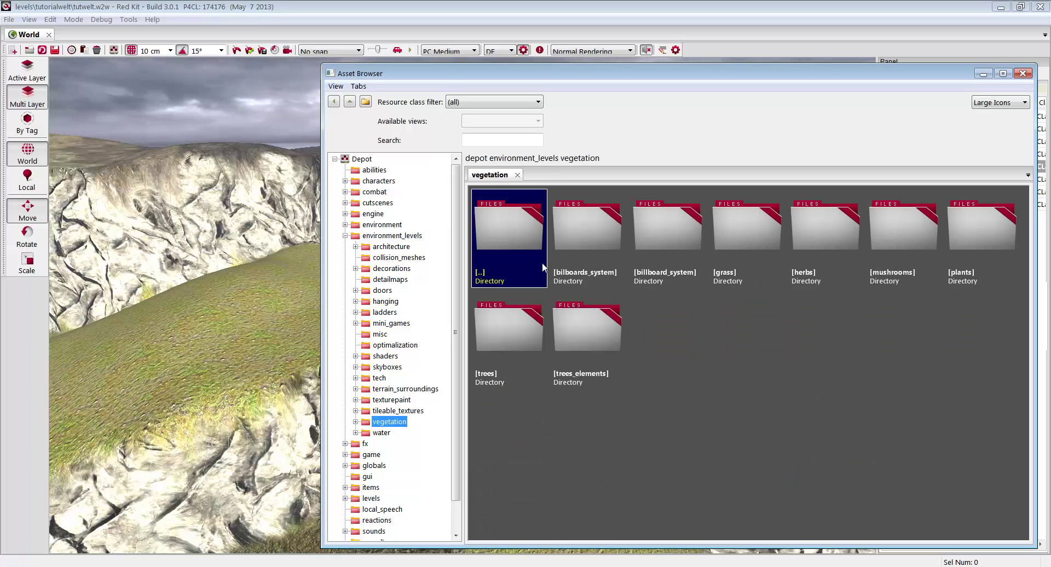
{"action": "double_click", "coordinate": [511, 226]}
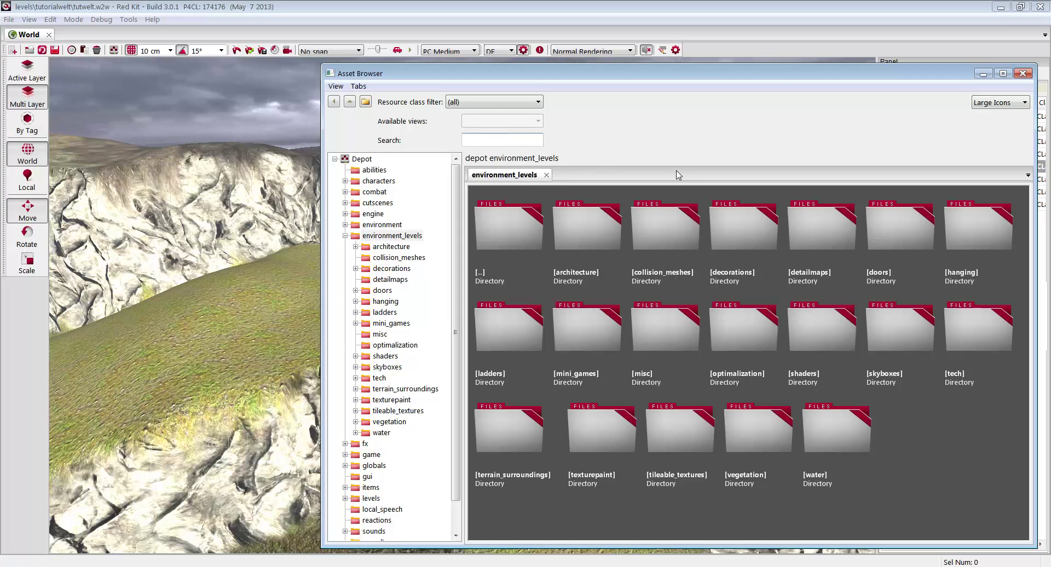
Filter the assets to the CMesh resource class and search for "bridge"
{"action": "left_click", "coordinate": [494, 106]}
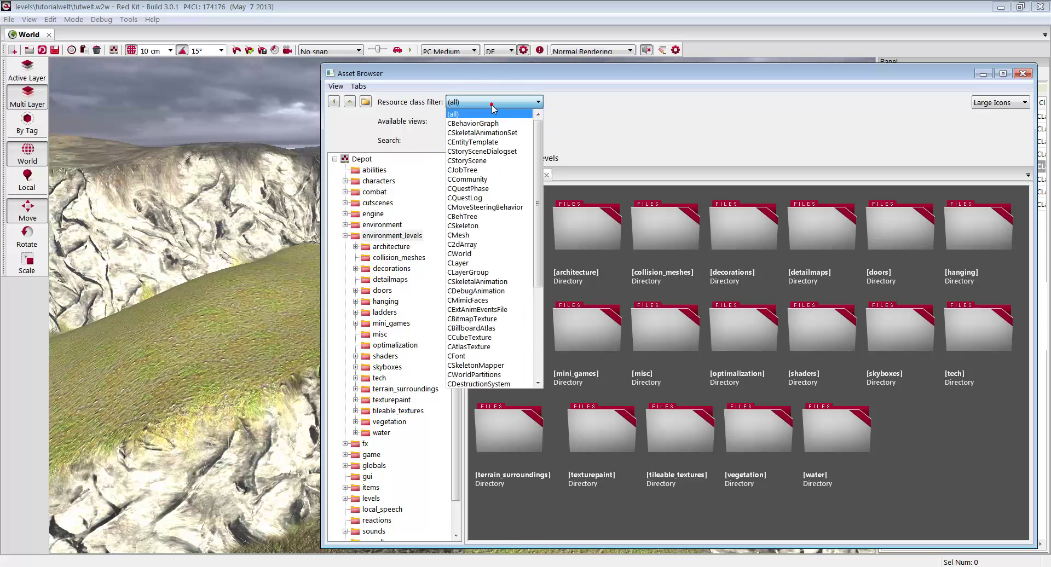
{"action": "left_click", "coordinate": [487, 235]}
{"action": "left_click", "coordinate": [477, 140]}
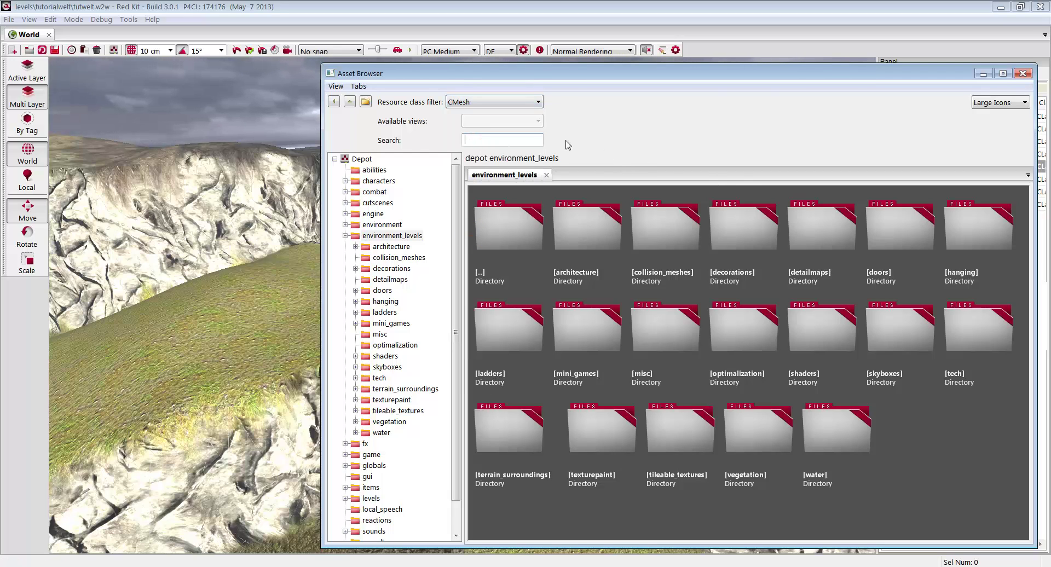
{"action": "type", "text": "bridge"}
{"action": "key", "text": "Return"}
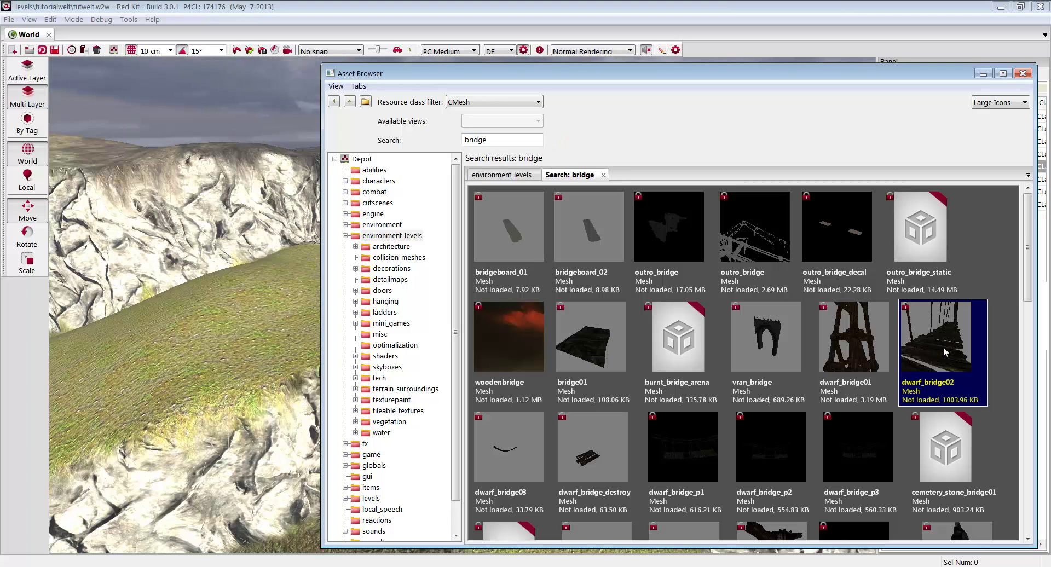
Add the dwarf_bridge02 mesh to the scene as a static mesh on the grassy cliff
{"action": "left_click_drag", "start_coordinate": [943, 346], "coordinate": [291, 347]}
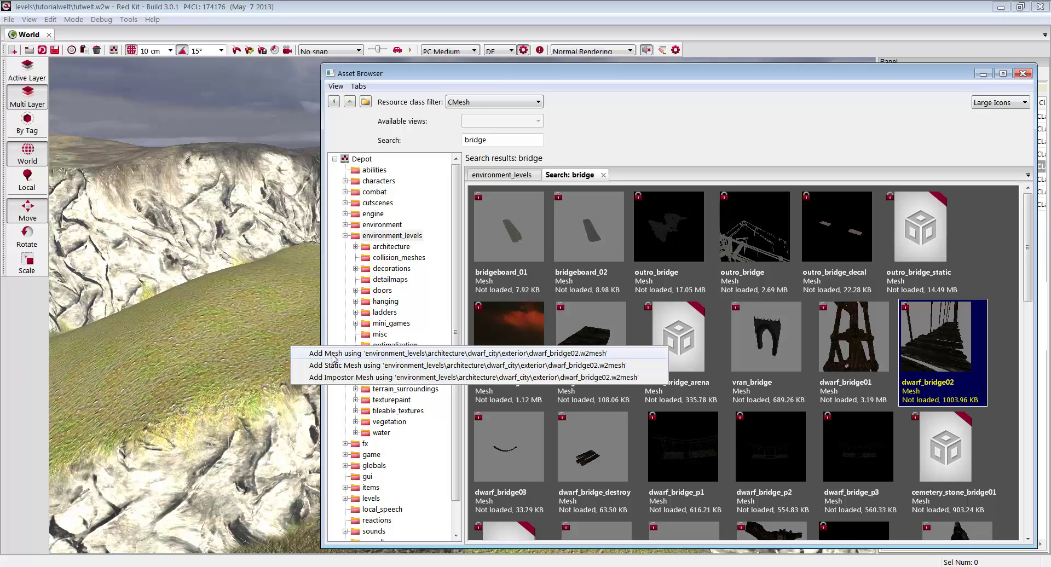
{"action": "left_click", "coordinate": [340, 370]}
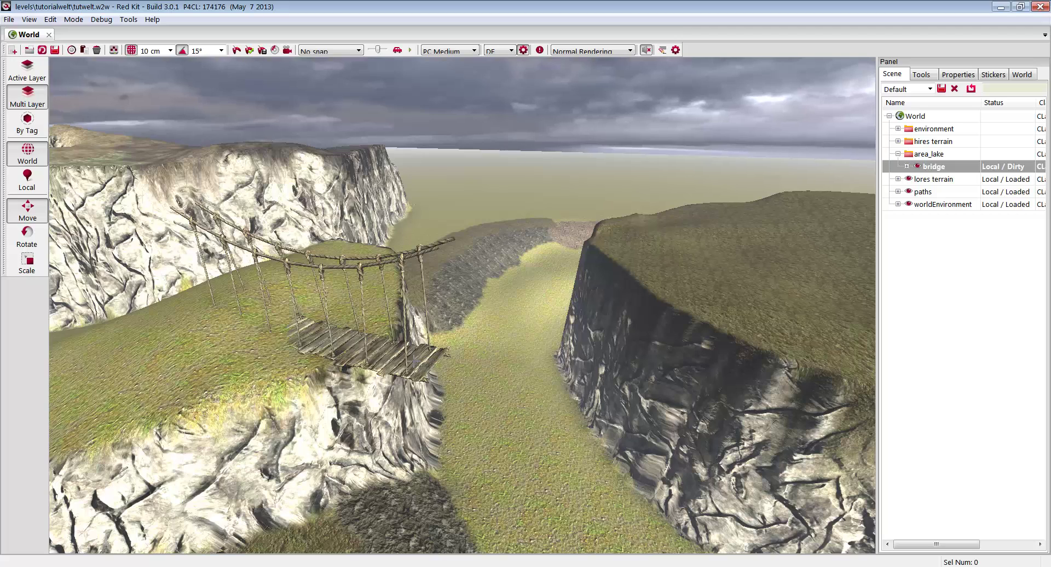
Rotate the rope bridge about its vertical axis and move it over the gap between the two cliffs
{"action": "left_click", "coordinate": [414, 361]}
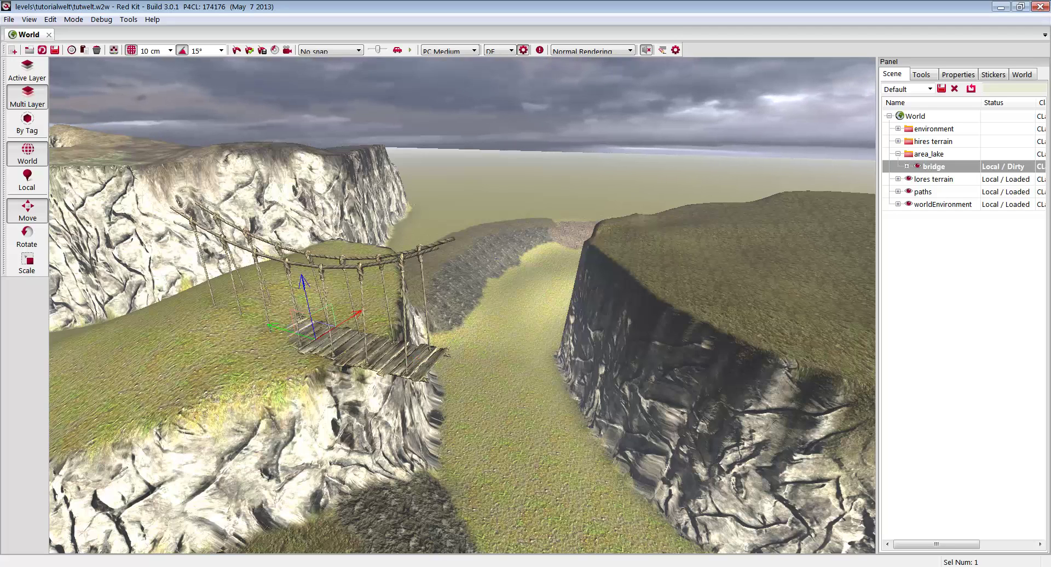
{"action": "left_click", "coordinate": [31, 240]}
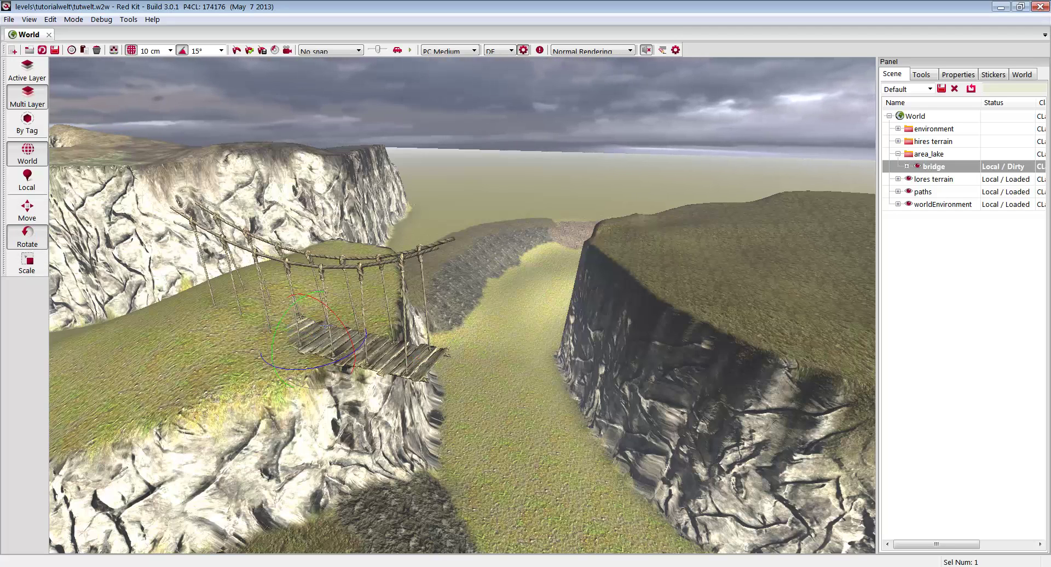
{"action": "left_click_drag", "start_coordinate": [323, 350], "coordinate": [334, 365]}
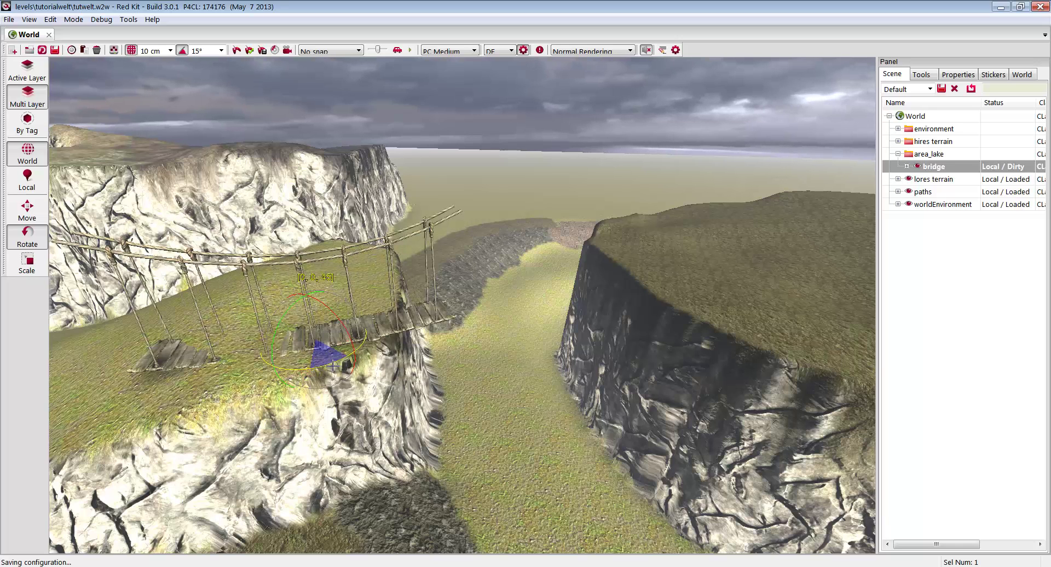
{"action": "left_click", "coordinate": [27, 209]}
{"action": "left_click_drag", "start_coordinate": [323, 331], "coordinate": [506, 279]}
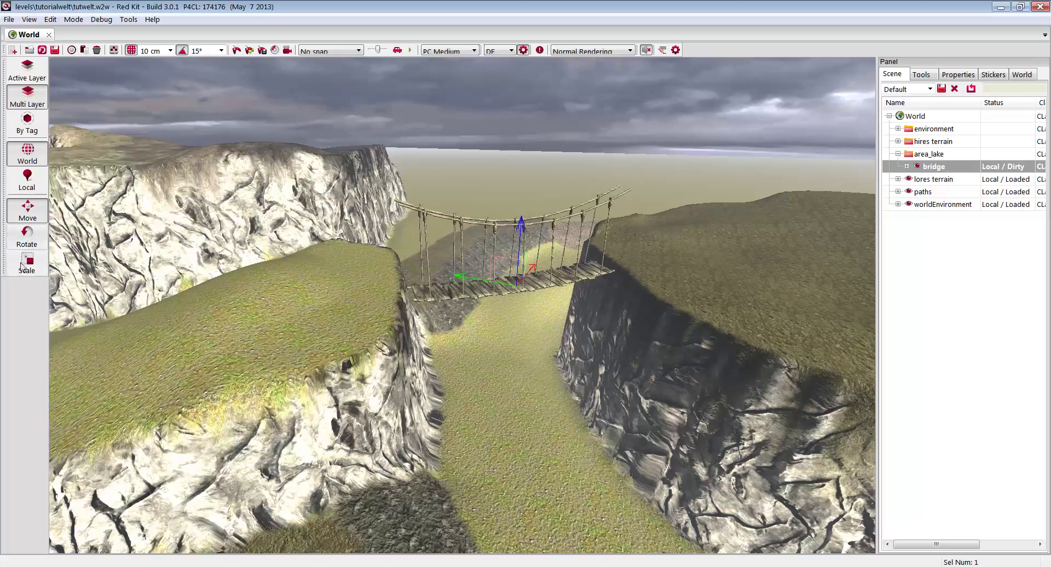
Rotate the bridge about its vertical axis with the 15° angle snap to adjust its direction toward the plateau
{"action": "mouse_move", "coordinate": [449, 329]}
{"action": "right_mouse_down"}
{"action": "mouse_move", "coordinate": [462, 304]}
{"action": "mouse_move", "coordinate": [525, 361]}
{"action": "mouse_move", "coordinate": [482, 296]}
{"action": "right_mouse_up"}
{"action": "key", "text": "w"}
{"action": "key", "text": "s"}
{"action": "left_click", "coordinate": [27, 235]}
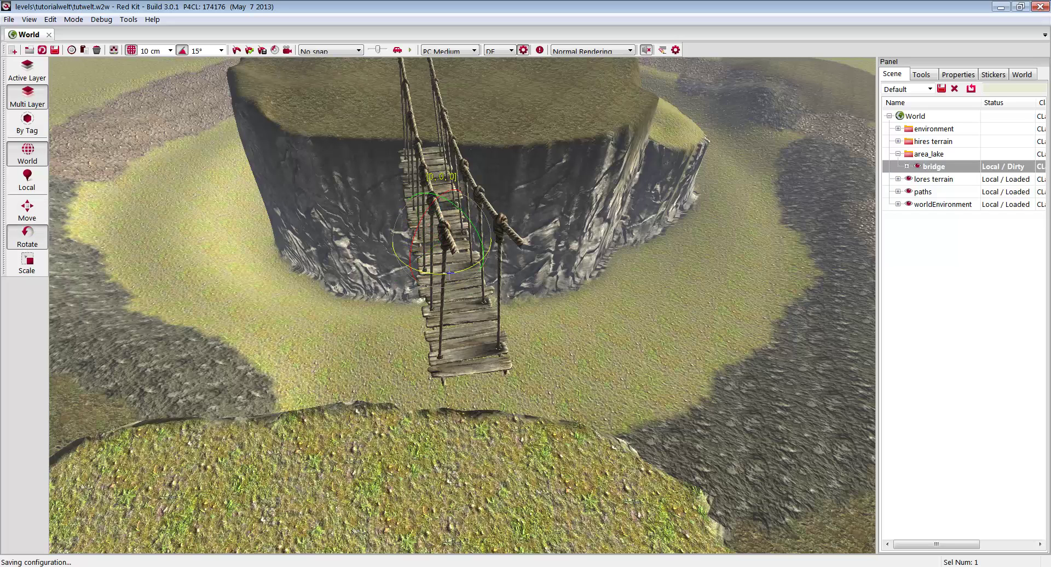
{"action": "mouse_move", "coordinate": [450, 273]}
{"action": "left_mouse_down"}
{"action": "mouse_move", "coordinate": [416, 276]}
{"action": "mouse_move", "coordinate": [442, 278]}
{"action": "left_mouse_up"}
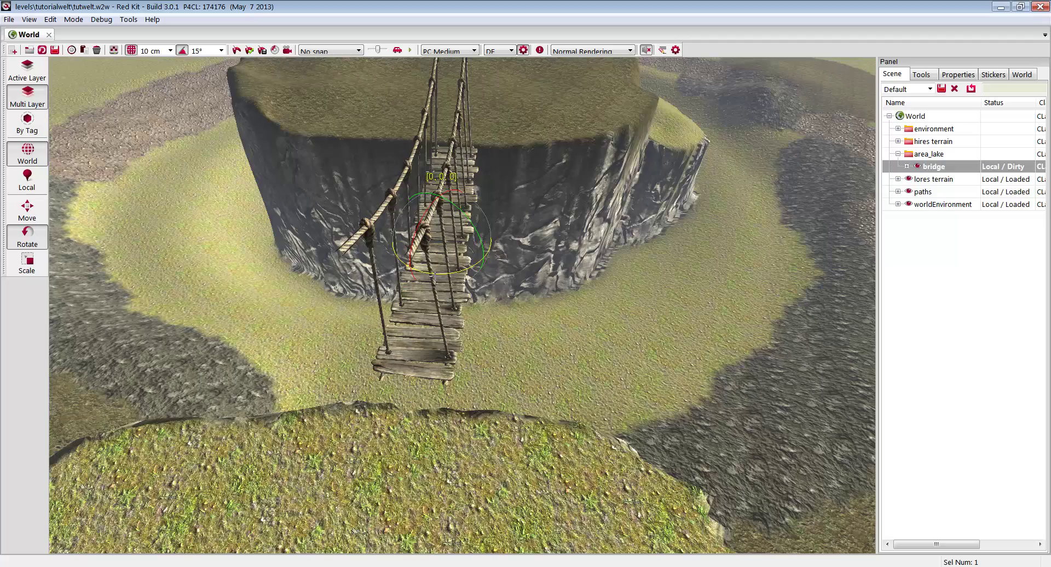
Set the rotation snap to 5° and turn the bridge so it runs straight toward the plateau
{"action": "right_click_drag", "start_coordinate": [431, 306], "coordinate": [431, 307]}
{"action": "mouse_move", "coordinate": [431, 308]}
{"action": "left_mouse_down"}
{"action": "mouse_move", "coordinate": [446, 310]}
{"action": "mouse_move", "coordinate": [433, 310]}
{"action": "left_mouse_up"}
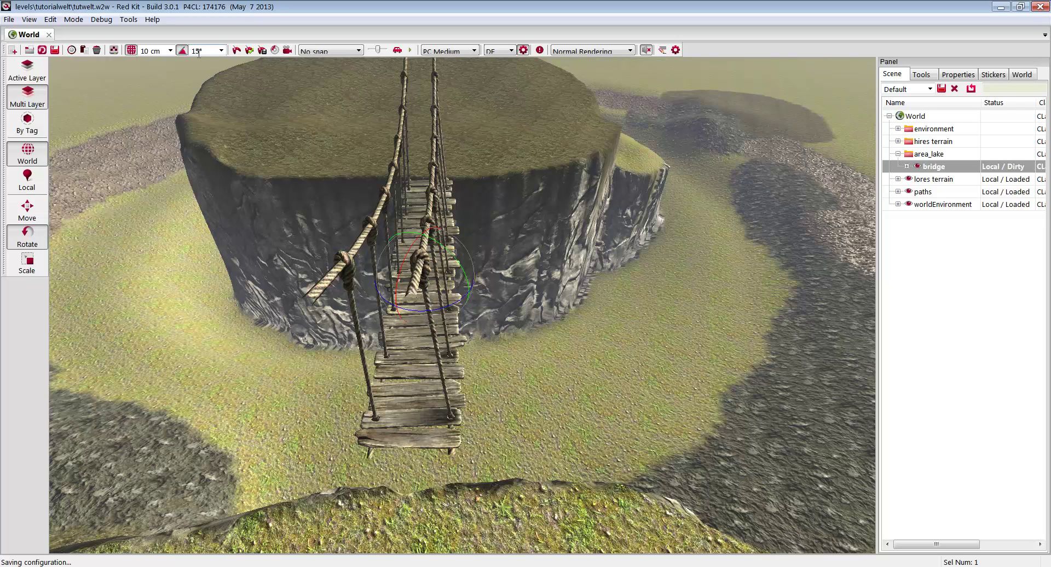
{"action": "left_click", "coordinate": [220, 50]}
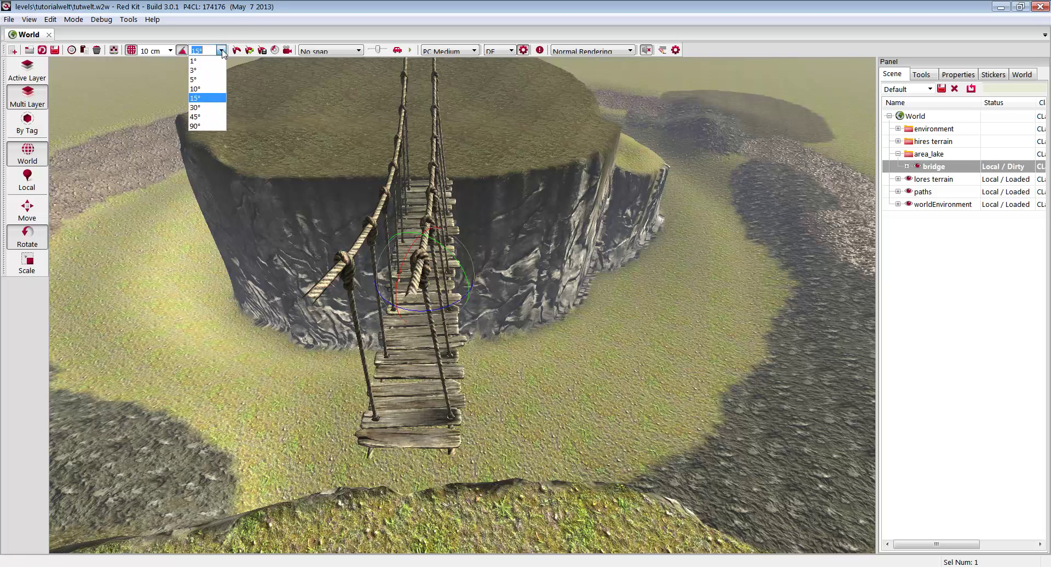
{"action": "left_click", "coordinate": [216, 79]}
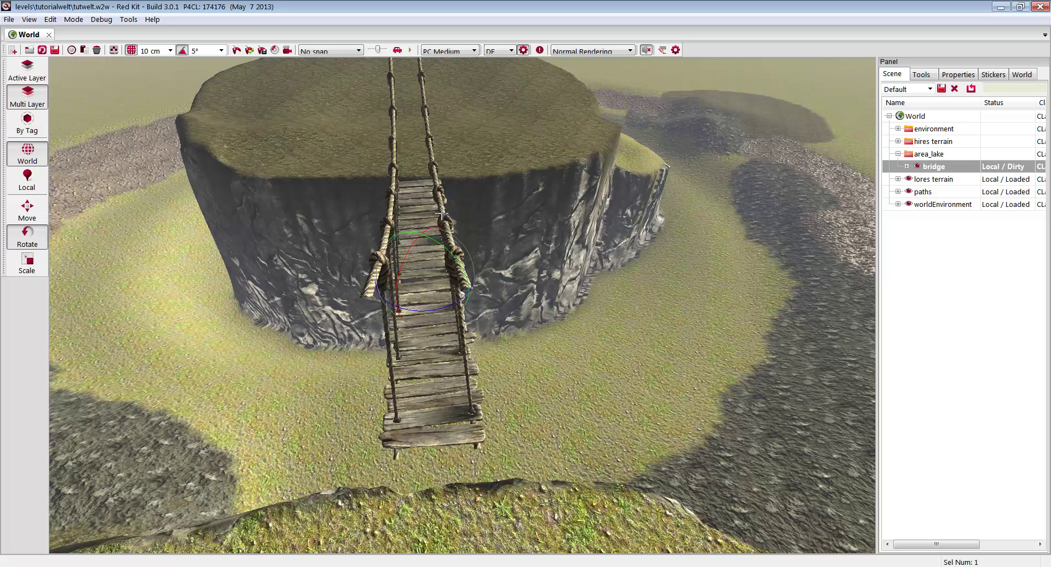
Try to move the bridge horizontally along the world axes, and undo the move
{"action": "left_click", "coordinate": [30, 213]}
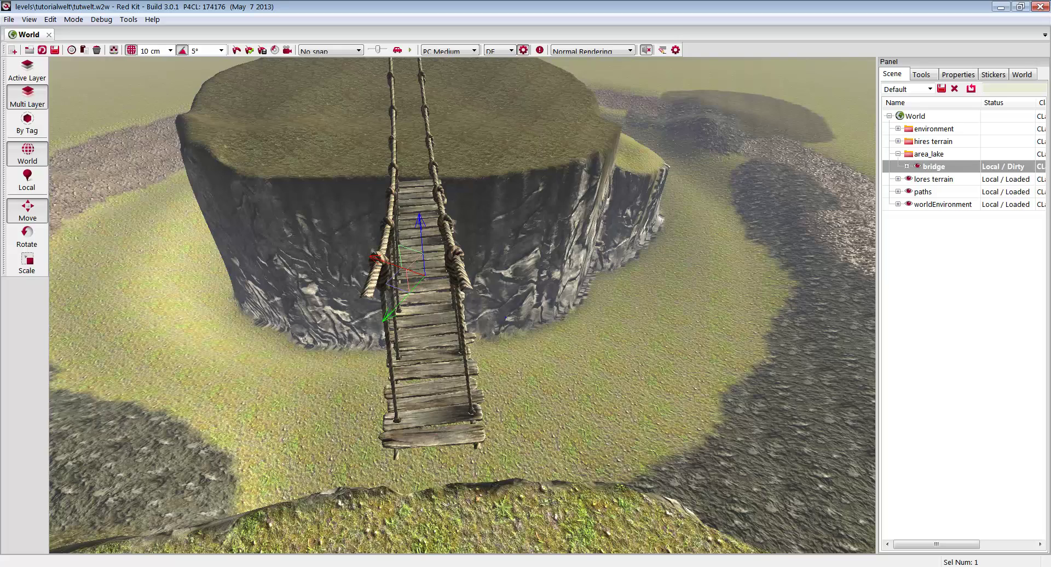
{"action": "right_click_drag", "start_coordinate": [506, 317], "coordinate": [501, 284]}
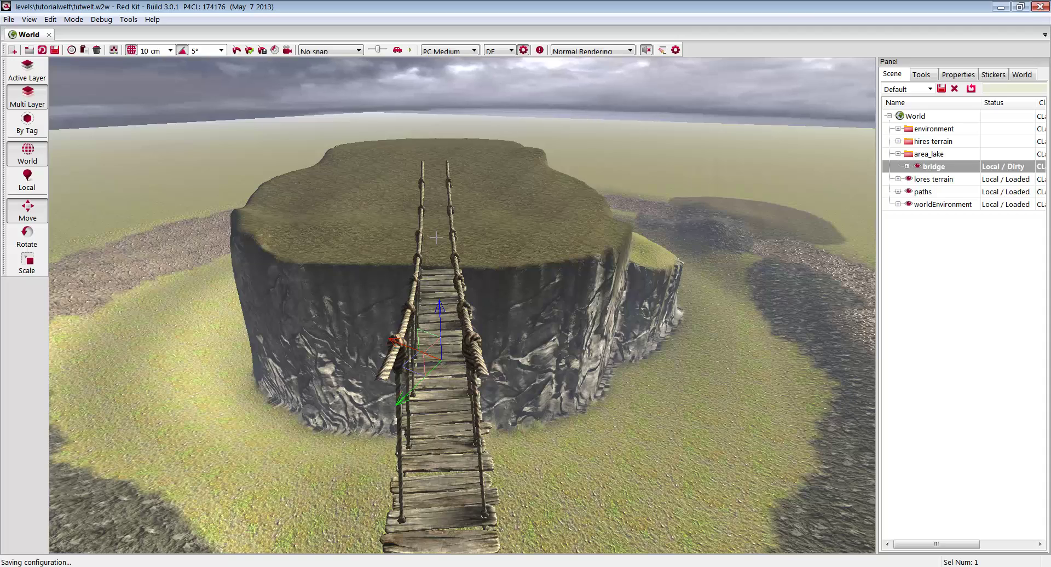
{"action": "right_click_drag", "start_coordinate": [436, 237], "coordinate": [424, 303]}
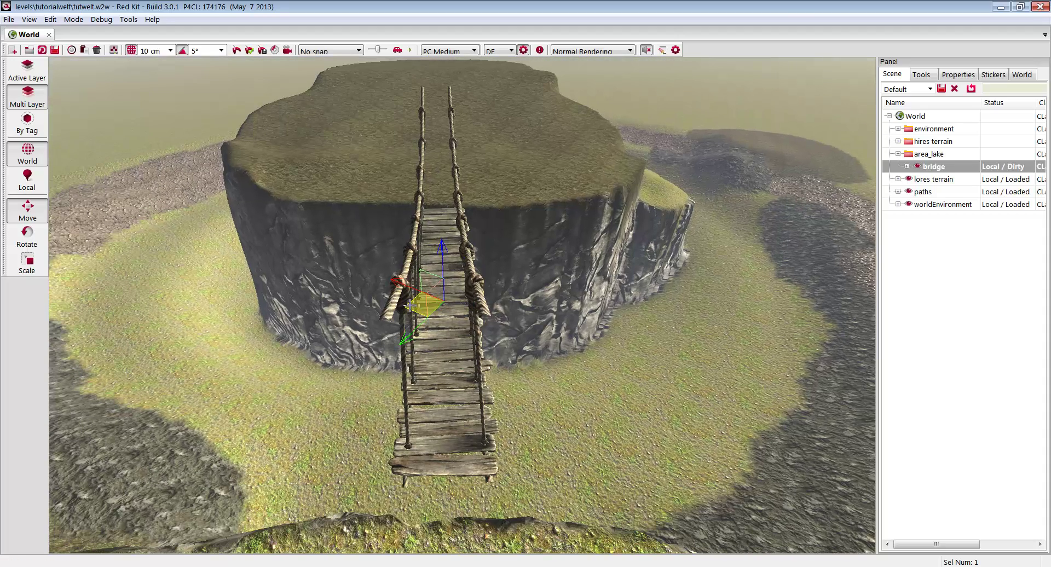
{"action": "mouse_move", "coordinate": [408, 304]}
{"action": "left_mouse_down"}
{"action": "mouse_move", "coordinate": [414, 336]}
{"action": "mouse_move", "coordinate": [410, 307]}
{"action": "mouse_move", "coordinate": [411, 329]}
{"action": "mouse_move", "coordinate": [432, 347]}
{"action": "mouse_move", "coordinate": [419, 292]}
{"action": "left_mouse_up"}
{"action": "key", "text": "ctrl+z"}
Switch the Move gizmo to local coordinates so its axes follow the bridge's direction
{"action": "left_click", "coordinate": [29, 183]}
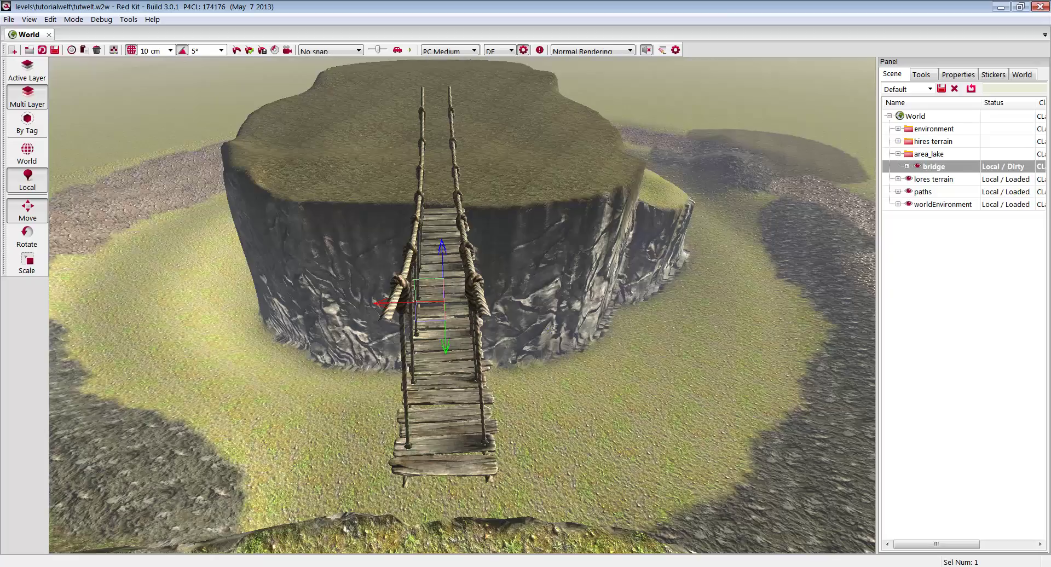
{"action": "right_click_drag", "start_coordinate": [536, 329], "coordinate": [471, 355]}
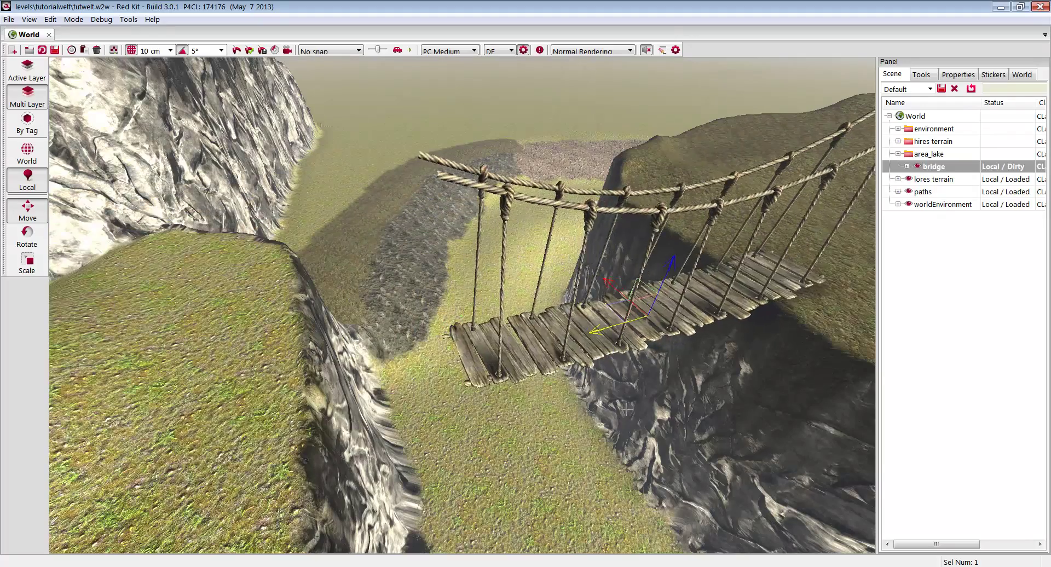
{"action": "right_click_drag", "start_coordinate": [627, 409], "coordinate": [358, 361]}
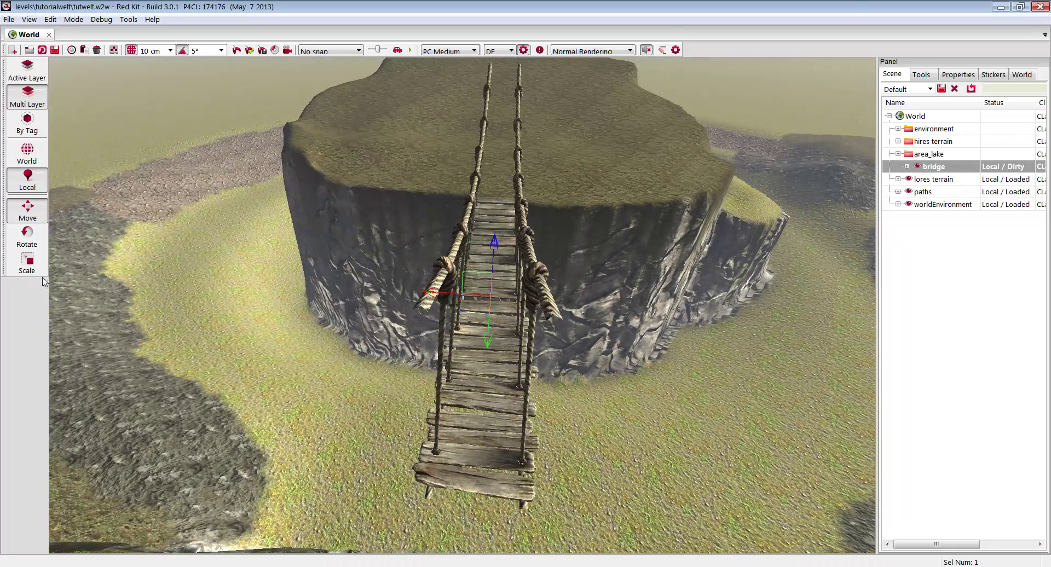
Switch the bridge's transform mode to Scale and back to Move, and reopen the asset browser's bridge mesh results
{"action": "left_click", "coordinate": [27, 263]}
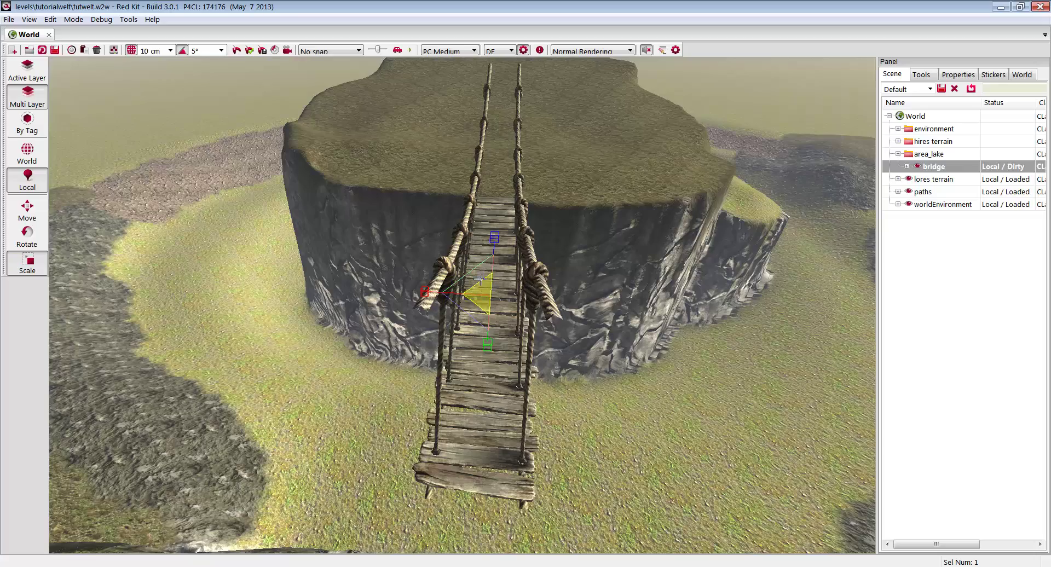
{"action": "right_click_drag", "start_coordinate": [480, 279], "coordinate": [498, 373]}
{"action": "key", "text": "space"}
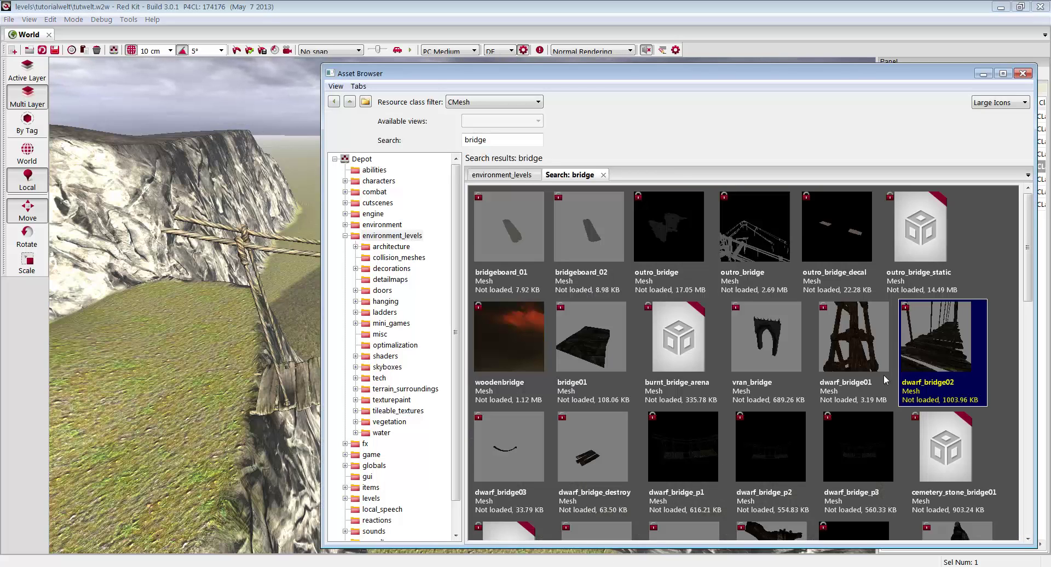
Place the dwarf_bridge01 mesh on the cliff at the near end of the bridge and rotate it in line with the bridge
{"action": "left_click", "coordinate": [829, 331]}
{"action": "mouse_move", "coordinate": [849, 349]}
{"action": "left_mouse_down"}
{"action": "mouse_move", "coordinate": [224, 367]}
{"action": "mouse_move", "coordinate": [232, 386]}
{"action": "left_mouse_up"}
{"action": "left_click", "coordinate": [236, 388]}
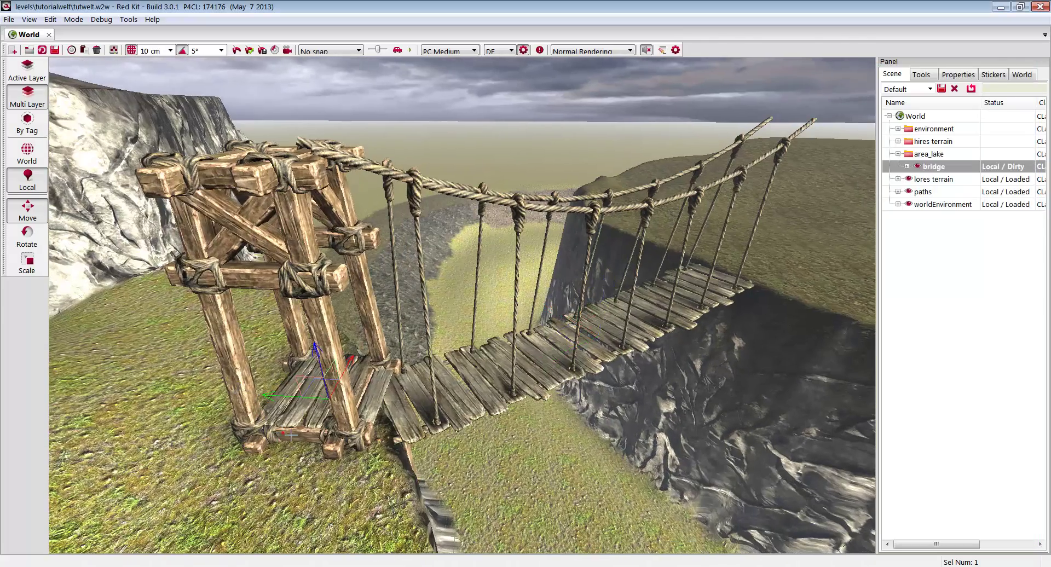
{"action": "left_click", "coordinate": [38, 237]}
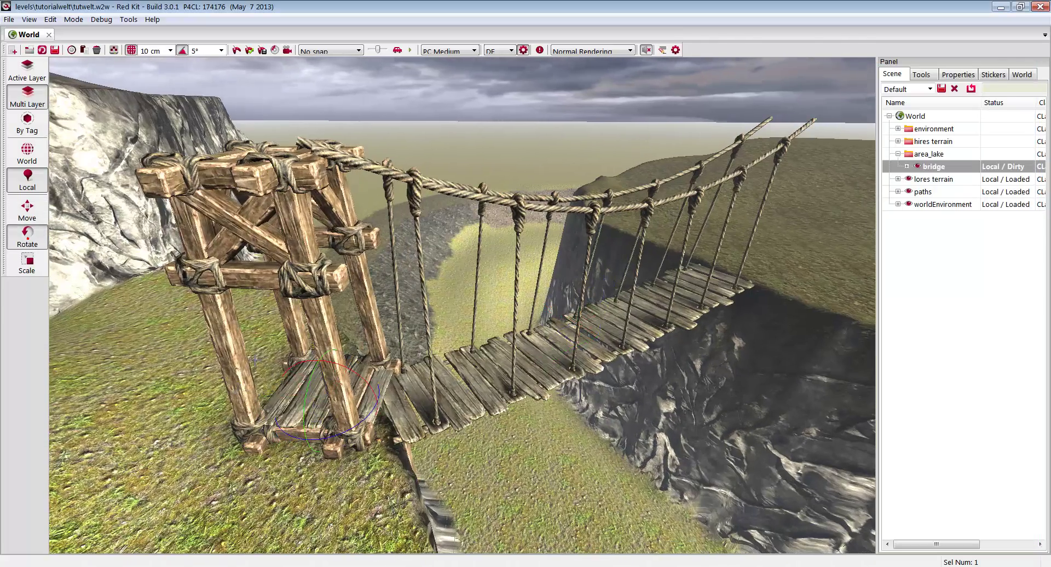
{"action": "left_click_drag", "start_coordinate": [331, 435], "coordinate": [414, 461]}
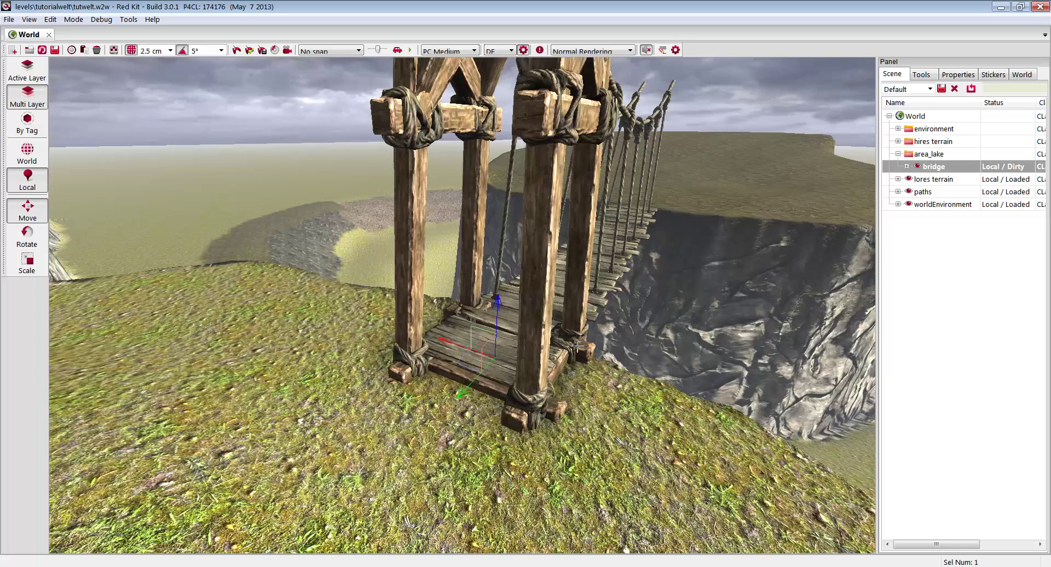
Try to copy the wooden tower and paste it on the plateau at the bridge's far end
{"action": "right_click_drag", "start_coordinate": [588, 326], "coordinate": [610, 302]}
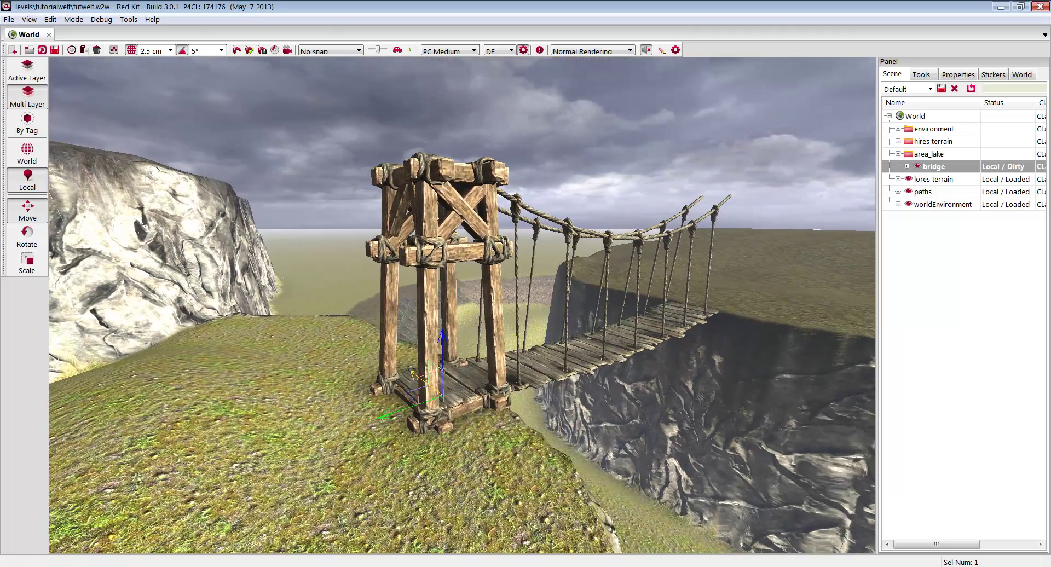
{"action": "right_click", "coordinate": [454, 392]}
{"action": "left_click", "coordinate": [497, 335]}
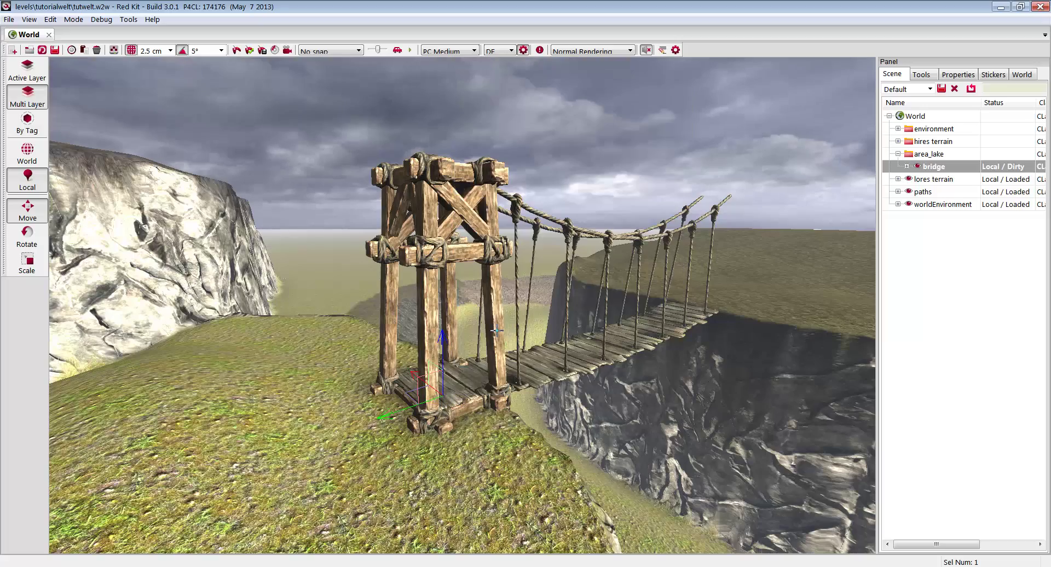
{"action": "right_click_drag", "start_coordinate": [523, 317], "coordinate": [552, 320]}
{"action": "right_click", "coordinate": [499, 352]}
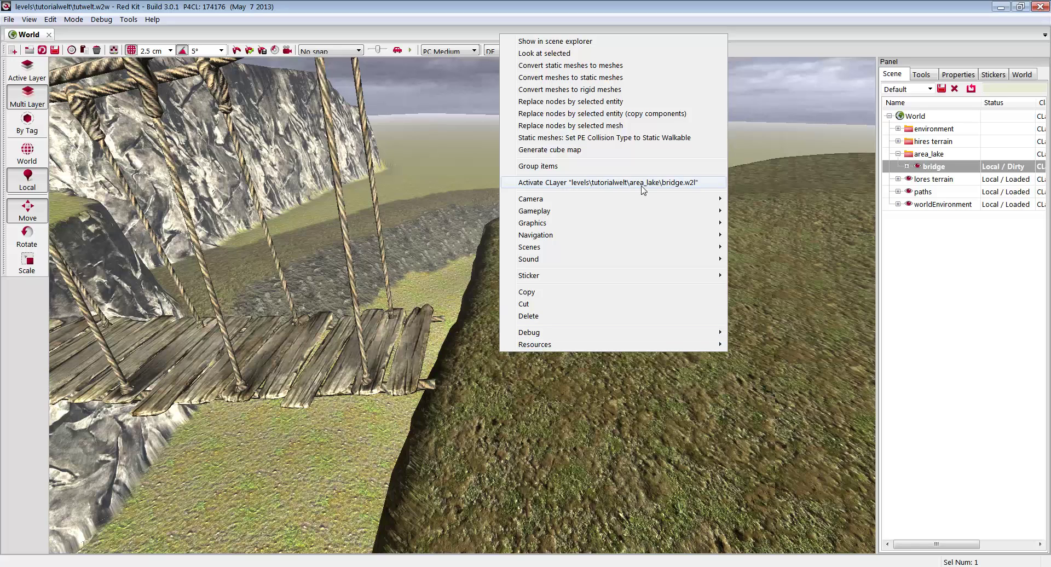
Deactivate the World Environment tool and return to the scene hierarchy
{"action": "left_click", "coordinate": [927, 76]}
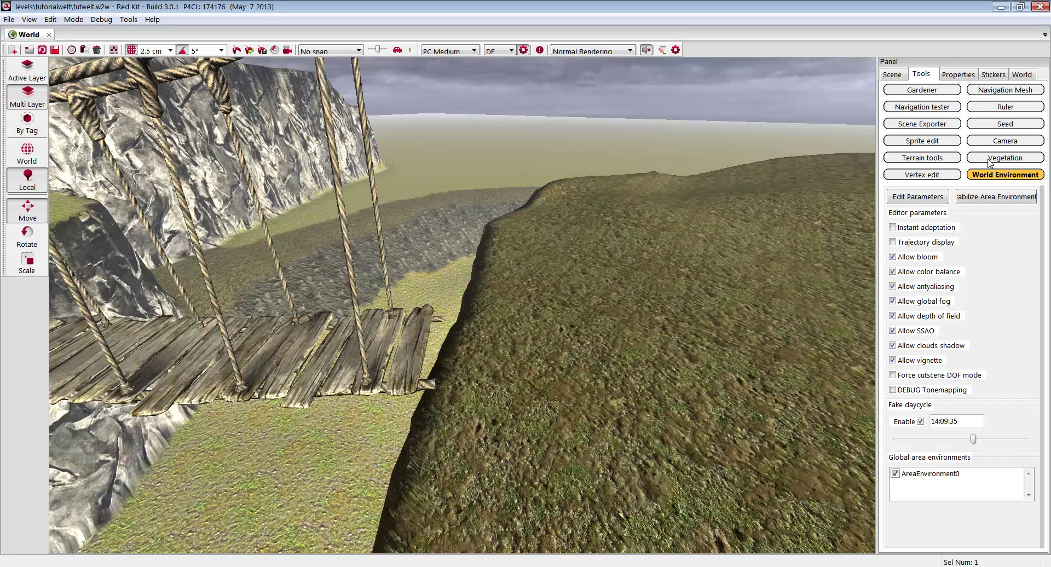
{"action": "left_click", "coordinate": [991, 176]}
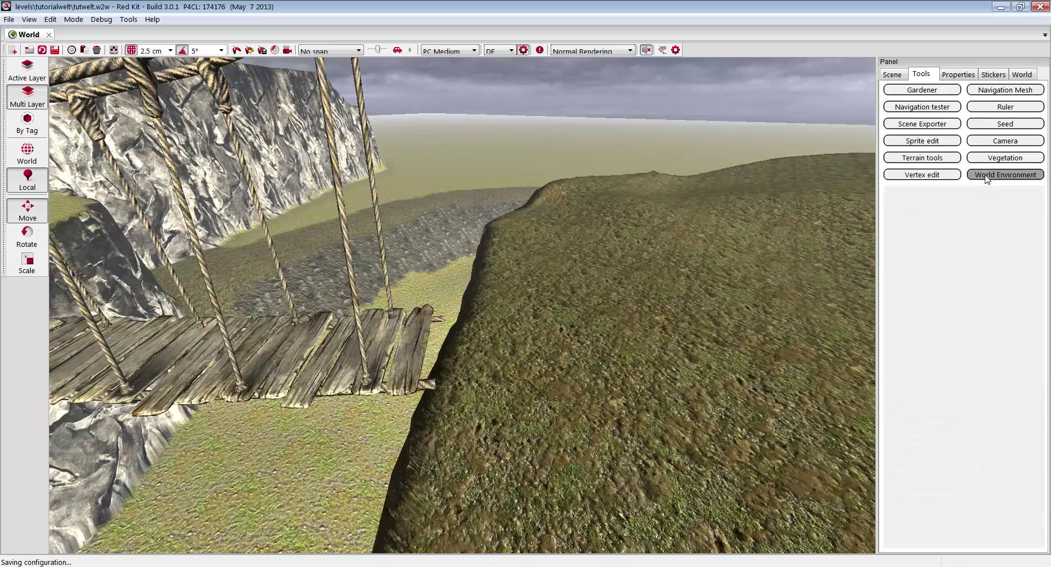
{"action": "left_click", "coordinate": [893, 75]}
Copy the near wooden tower and paste it on the opposite plateau by the bridge's far end
{"action": "right_click_drag", "start_coordinate": [570, 320], "coordinate": [294, 367]}
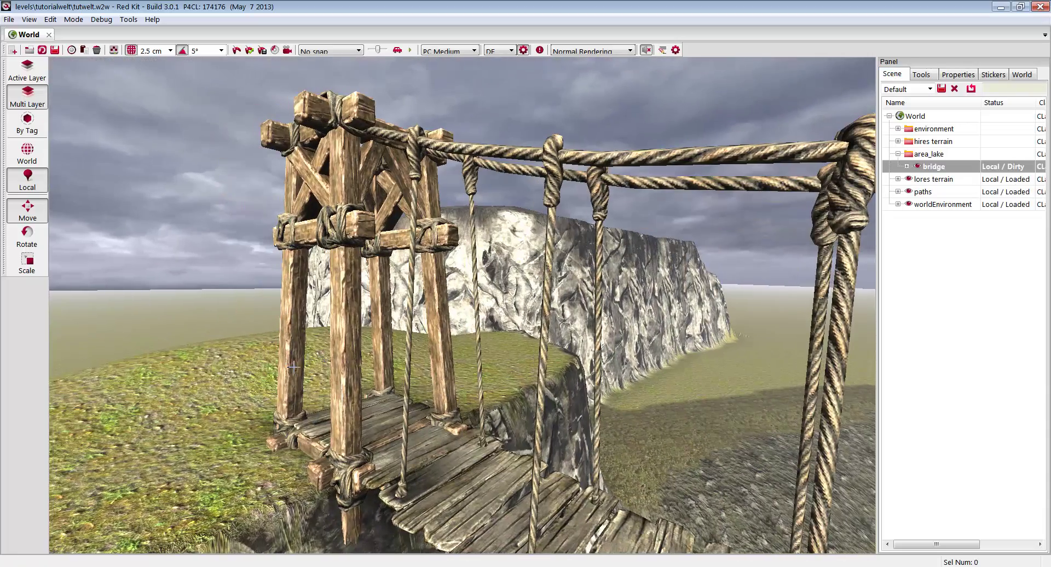
{"action": "right_click", "coordinate": [336, 355]}
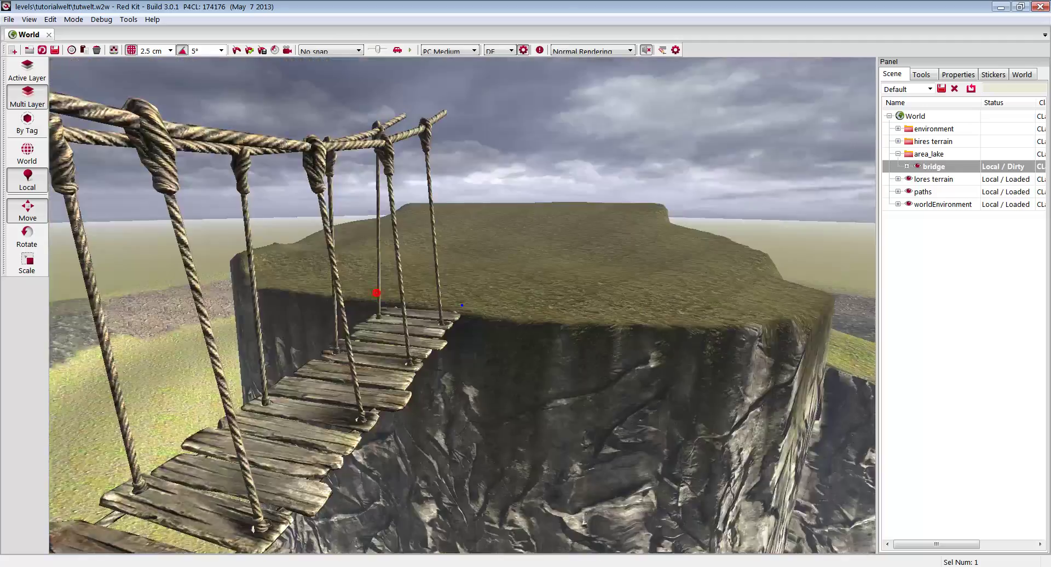
{"action": "right_click_drag", "start_coordinate": [461, 305], "coordinate": [506, 316]}
{"action": "right_click", "coordinate": [548, 322]}
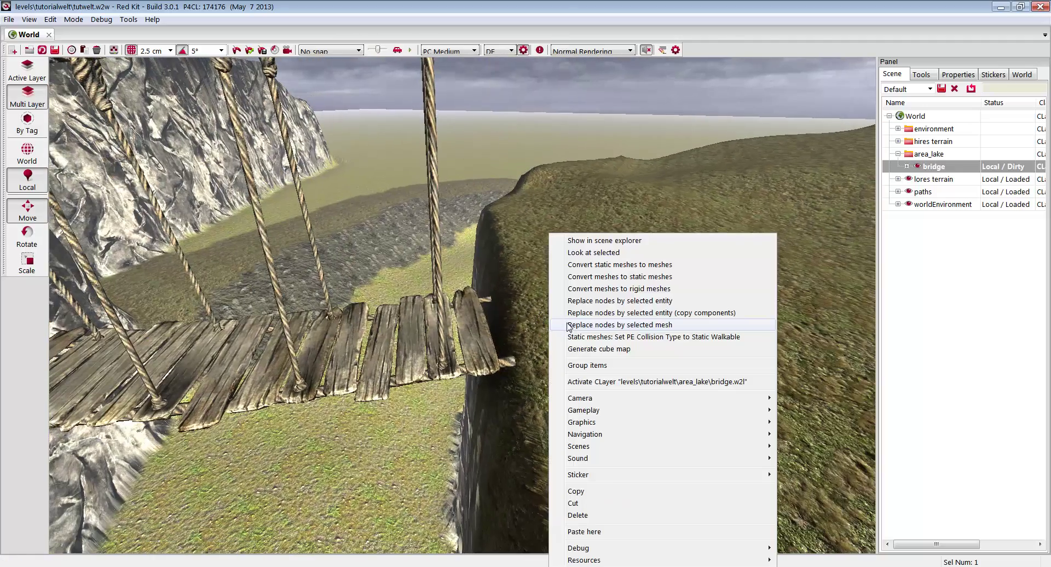
{"action": "left_click", "coordinate": [596, 531]}
{"action": "right_click_drag", "start_coordinate": [621, 361], "coordinate": [576, 366]}
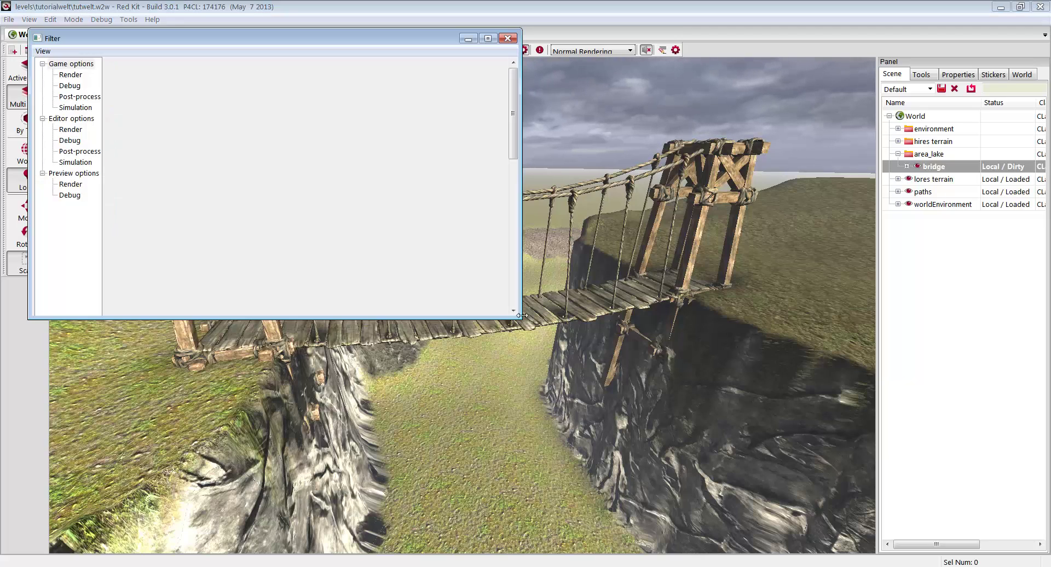
Enable the Areas display in the editor's debug filter options and close the filter window
{"action": "left_click", "coordinate": [71, 143]}
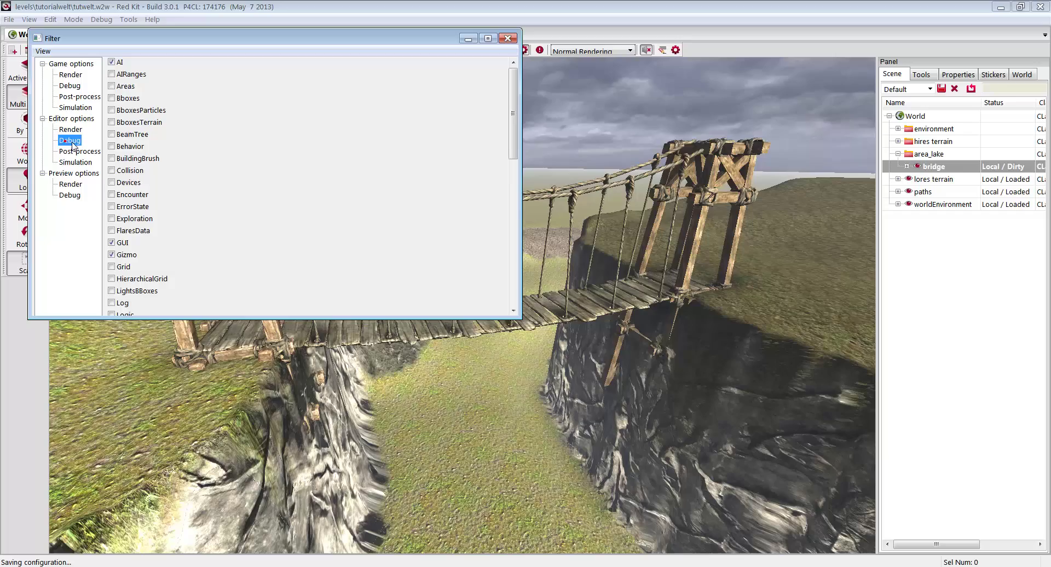
{"action": "left_click", "coordinate": [112, 87]}
{"action": "left_click", "coordinate": [507, 42]}
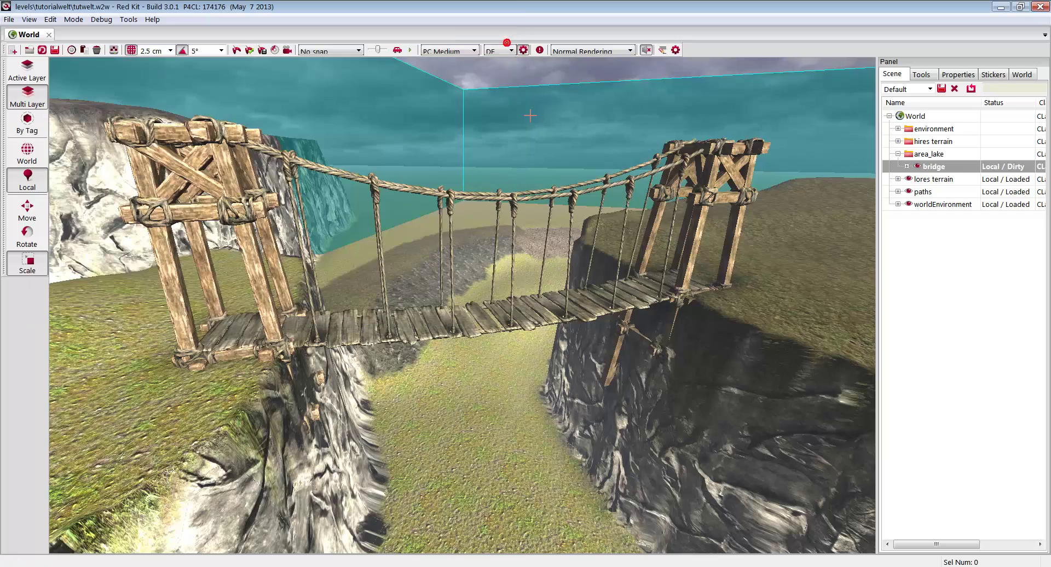
Add a layer named pathareas to the environment group
{"action": "right_click_drag", "start_coordinate": [549, 138], "coordinate": [650, 197]}
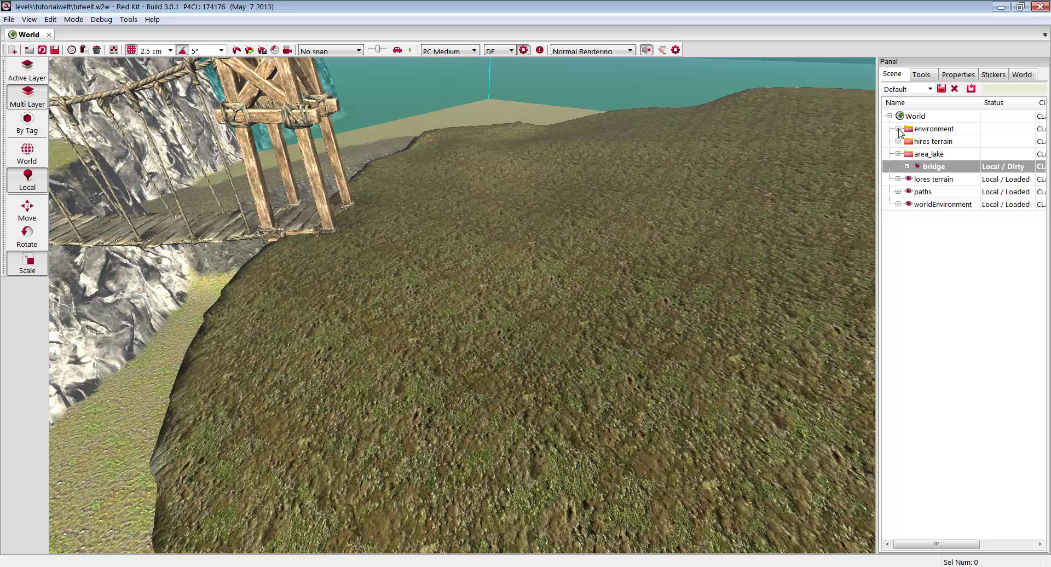
{"action": "left_click", "coordinate": [898, 129]}
{"action": "right_click", "coordinate": [916, 130]}
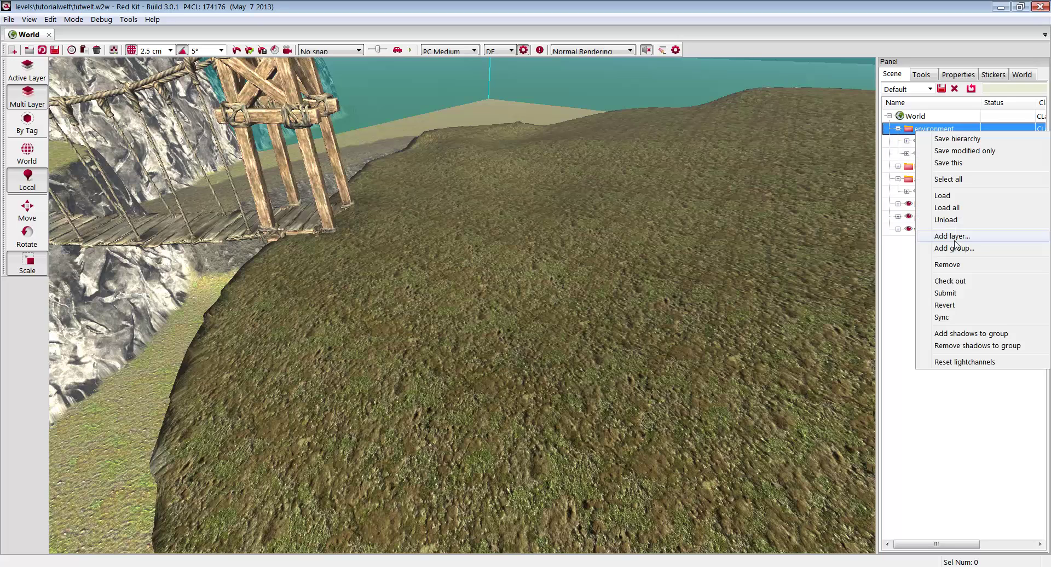
{"action": "left_click", "coordinate": [954, 240]}
{"action": "type", "text": "pathare"}
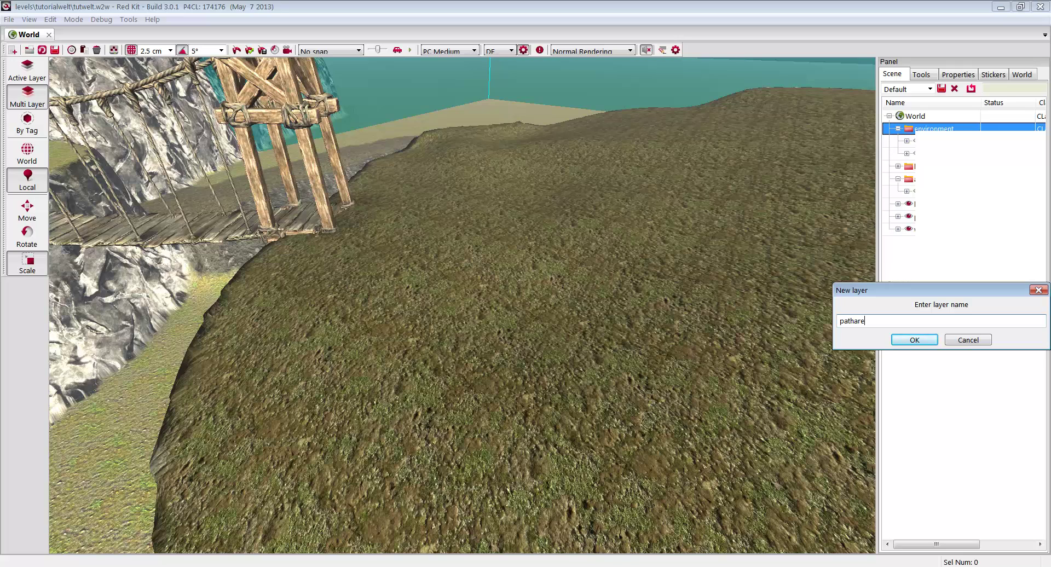
{"action": "type", "text": "as"}
{"action": "left_click", "coordinate": [912, 340]}
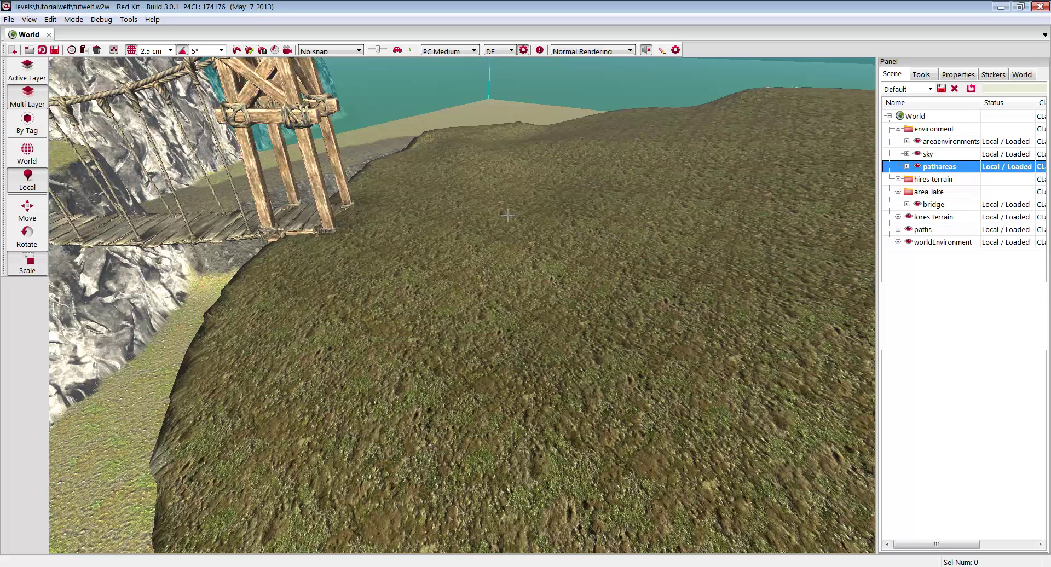
Add a navigation path area on the plateau beside the bridge's far tower
{"action": "right_click", "coordinate": [447, 274]}
{"action": "mouse_move", "coordinate": [487, 318]}
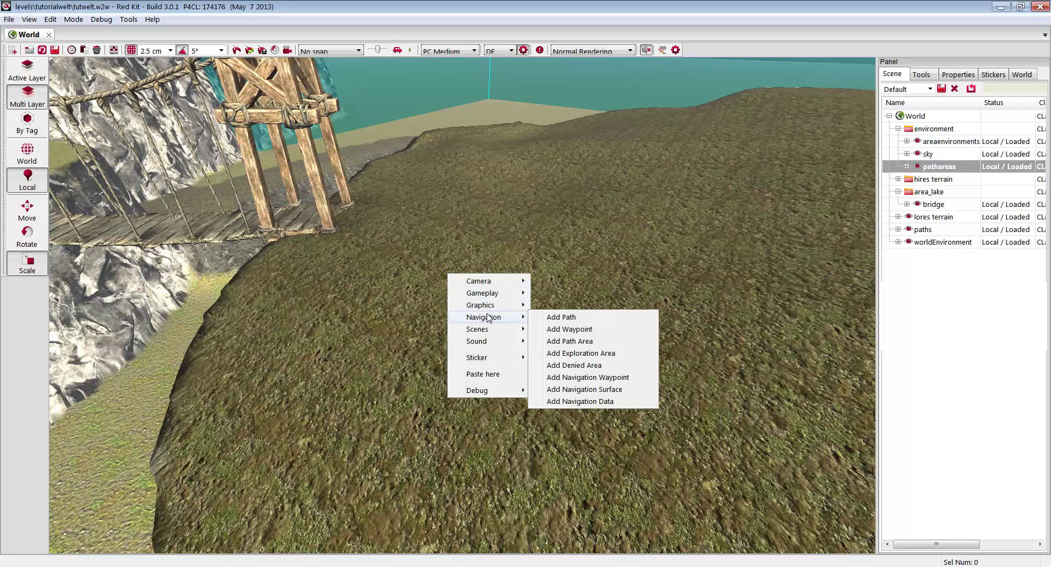
{"action": "left_click", "coordinate": [569, 341]}
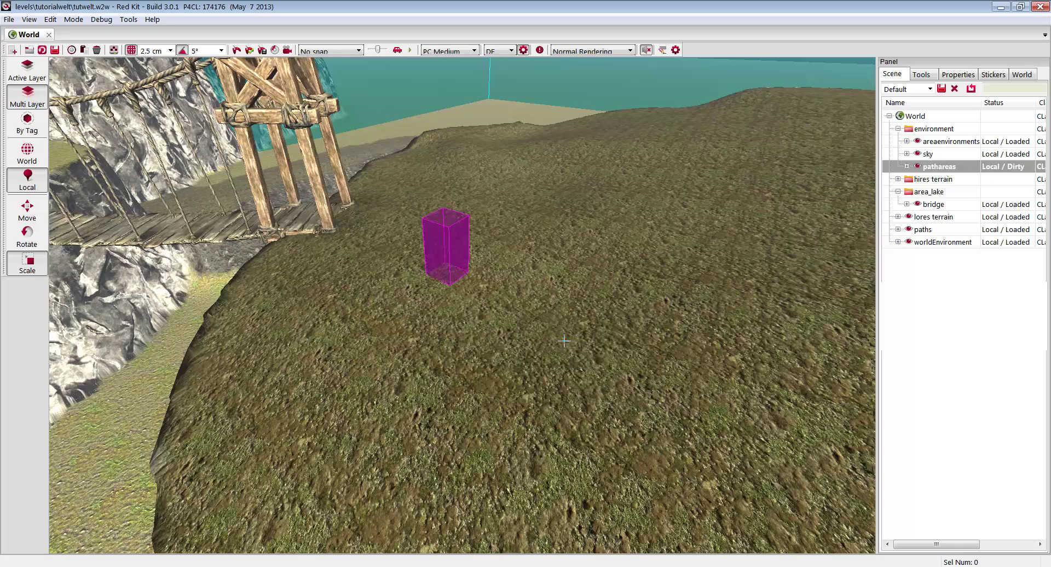
Scale the path area up in length, width and height until it is large enough to enclose the bridge
{"action": "left_click", "coordinate": [448, 243]}
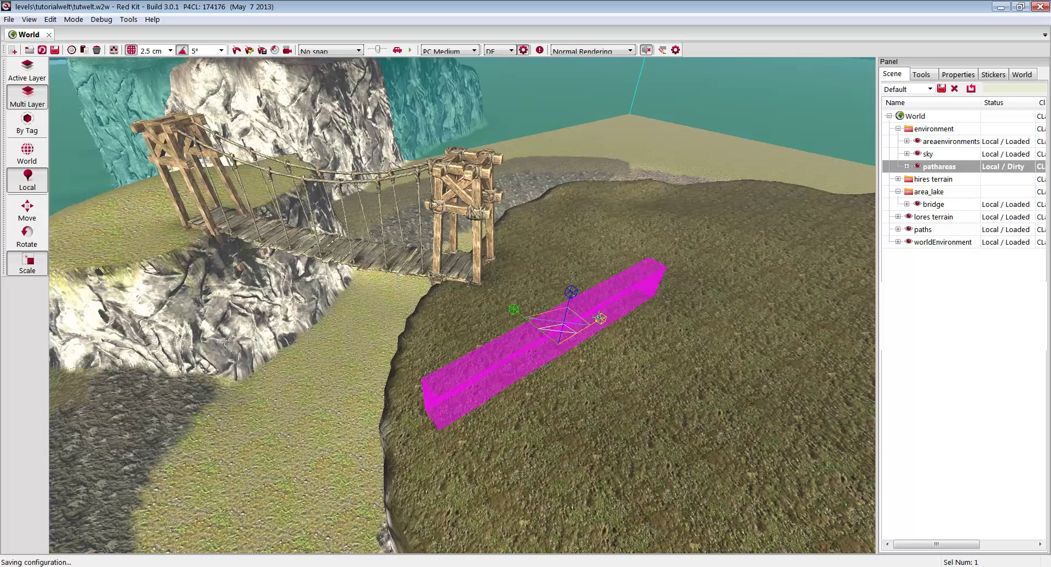
{"action": "left_click_drag", "start_coordinate": [598, 317], "coordinate": [612, 311]}
{"action": "left_click_drag", "start_coordinate": [514, 310], "coordinate": [471, 258]}
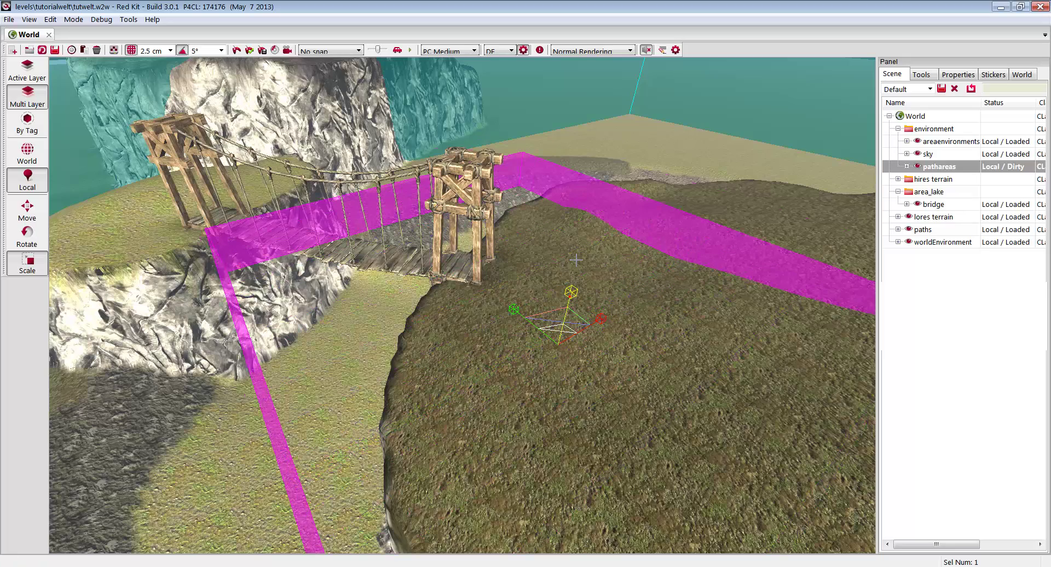
{"action": "left_click_drag", "start_coordinate": [576, 260], "coordinate": [550, 202]}
Switch to moving in world coordinates and shift the path area from the plateau over the bridge
{"action": "right_click_drag", "start_coordinate": [550, 202], "coordinate": [409, 229]}
{"action": "left_click", "coordinate": [27, 210]}
{"action": "left_click", "coordinate": [27, 153]}
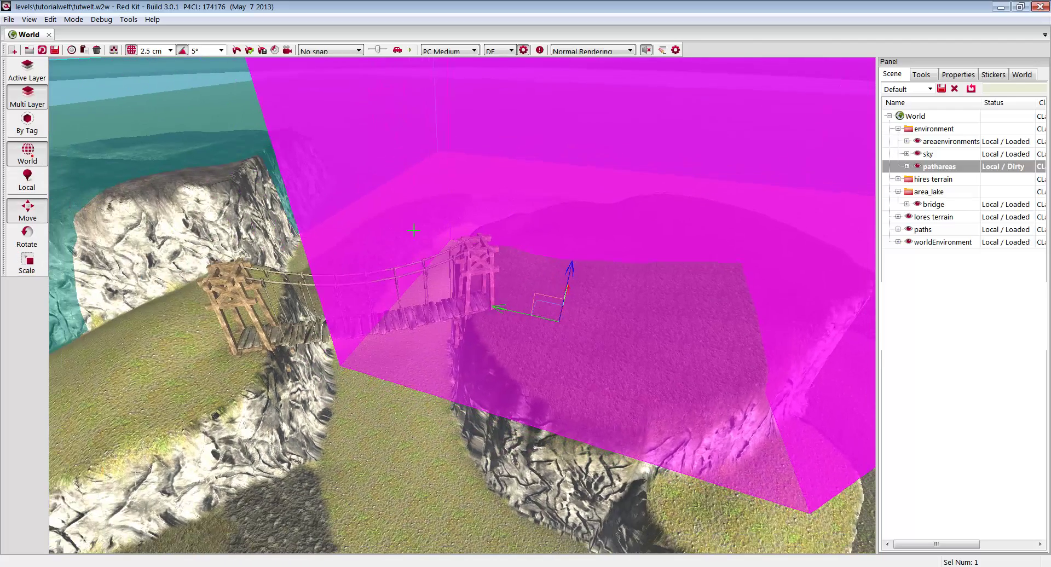
{"action": "left_click_drag", "start_coordinate": [506, 308], "coordinate": [350, 272]}
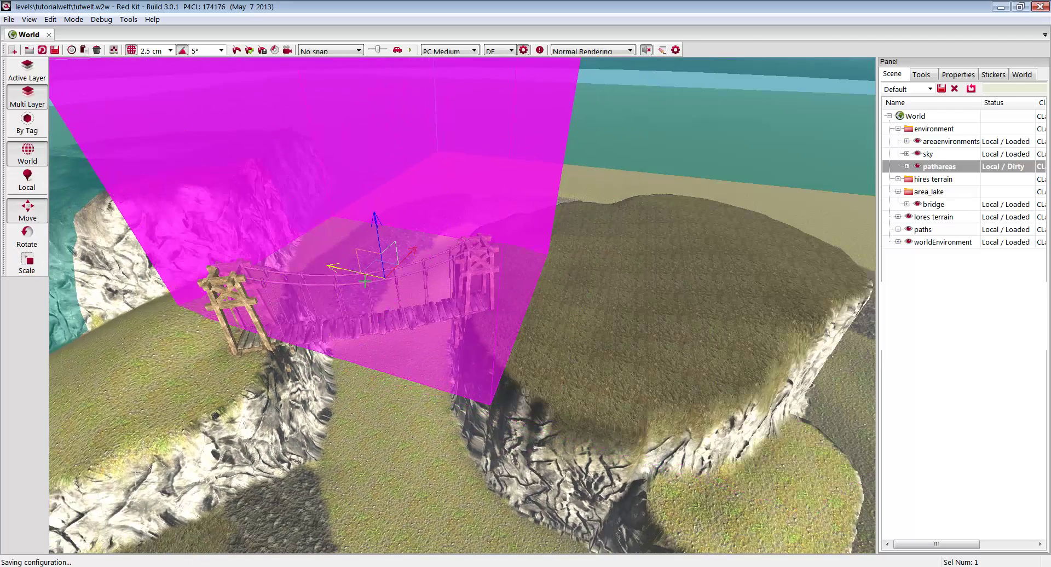
Rotate the path area to line up with the bridge and lower it into the gap so it encloses both towers
{"action": "left_click", "coordinate": [27, 235]}
{"action": "left_click_drag", "start_coordinate": [380, 308], "coordinate": [391, 306]}
{"action": "key", "text": "w"}
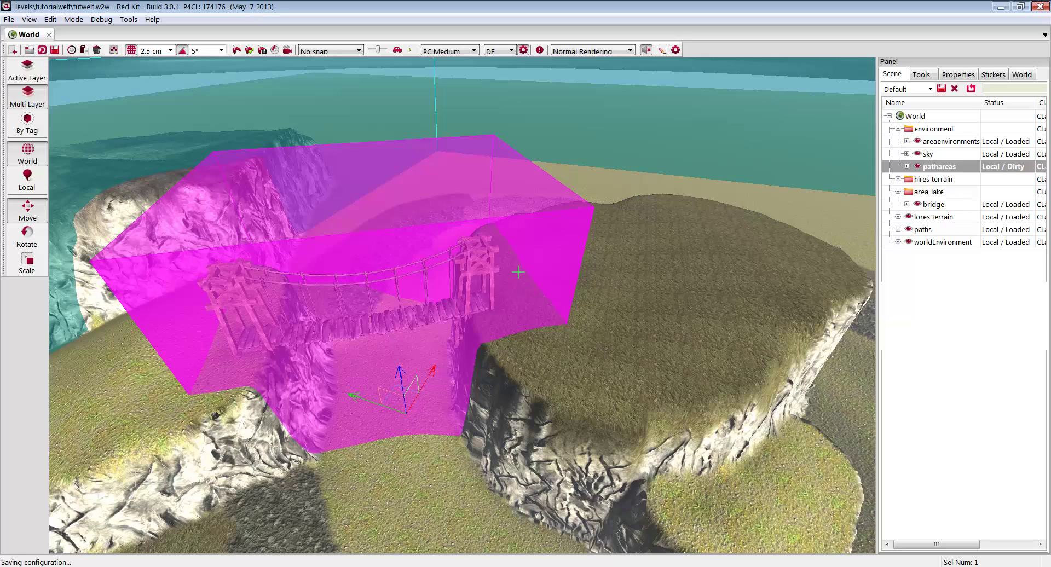
Copy the path area from the pathareas layer and paste the duplicate on the plateau beyond the bridge
{"action": "right_click_drag", "start_coordinate": [518, 272], "coordinate": [558, 262]}
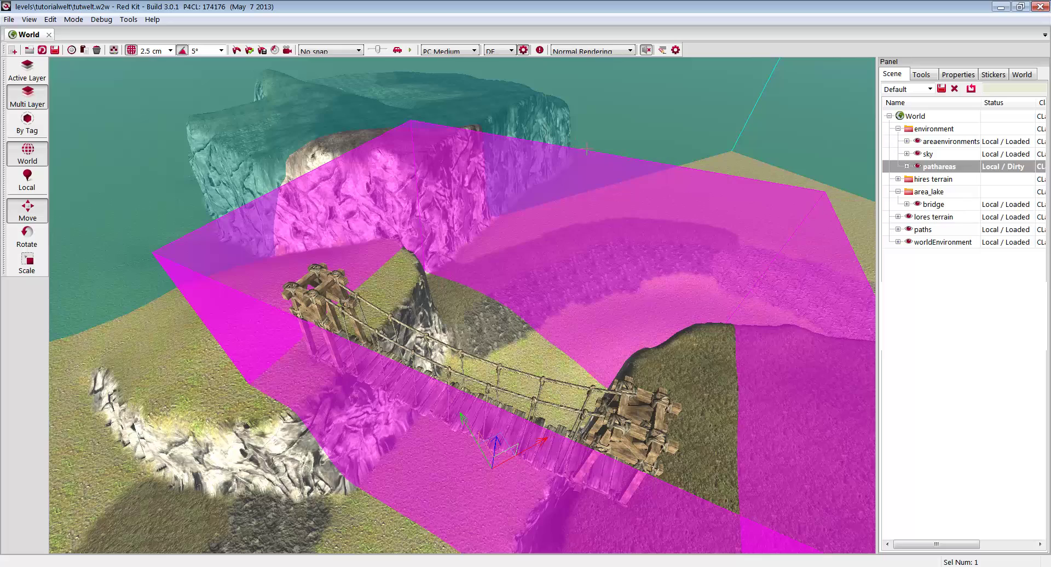
{"action": "right_click_drag", "start_coordinate": [598, 154], "coordinate": [646, 170]}
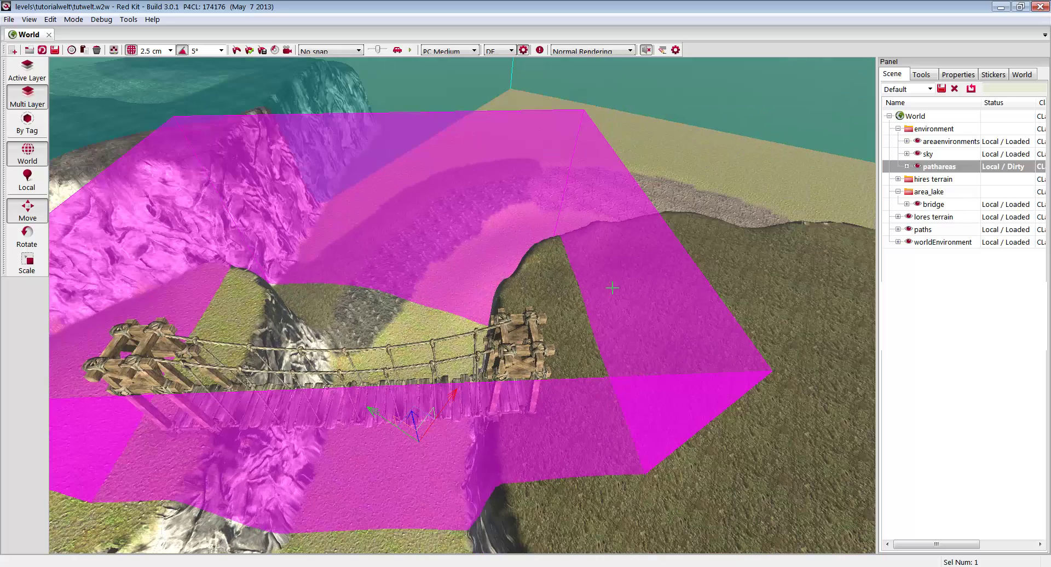
{"action": "right_click_drag", "start_coordinate": [612, 288], "coordinate": [575, 287]}
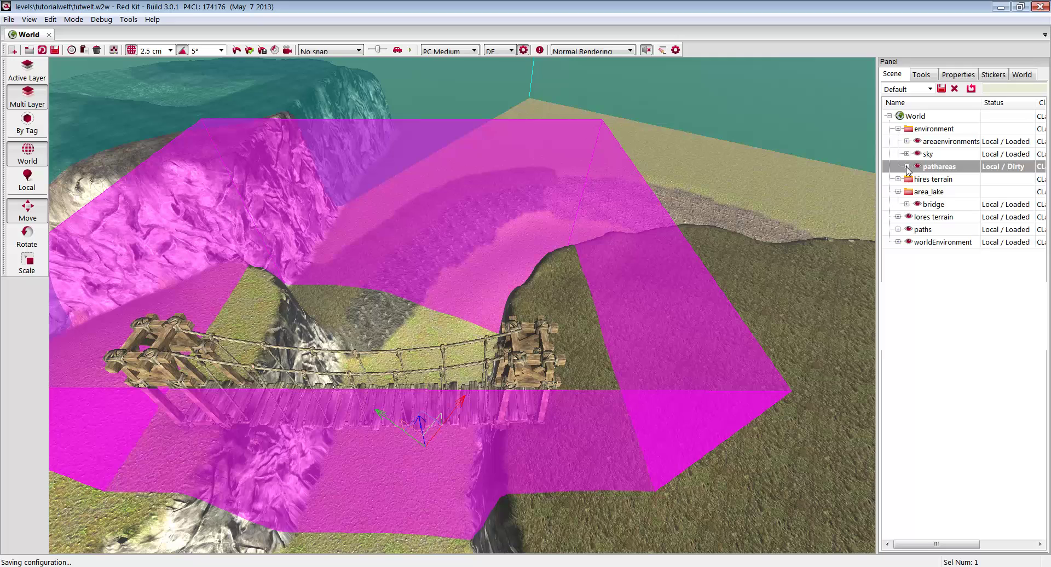
{"action": "left_click", "coordinate": [944, 171]}
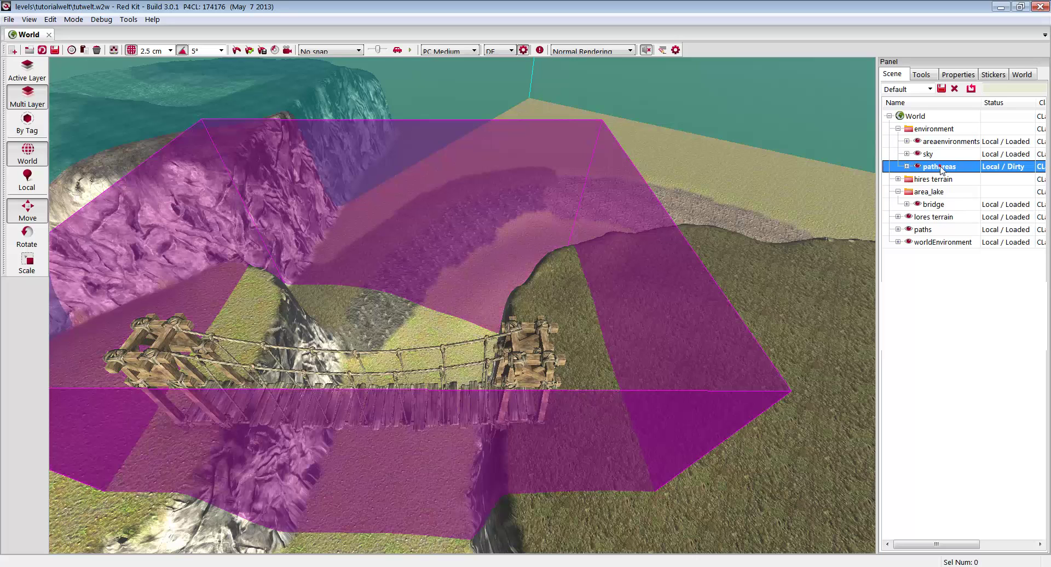
{"action": "left_click", "coordinate": [907, 167]}
{"action": "left_click", "coordinate": [938, 179]}
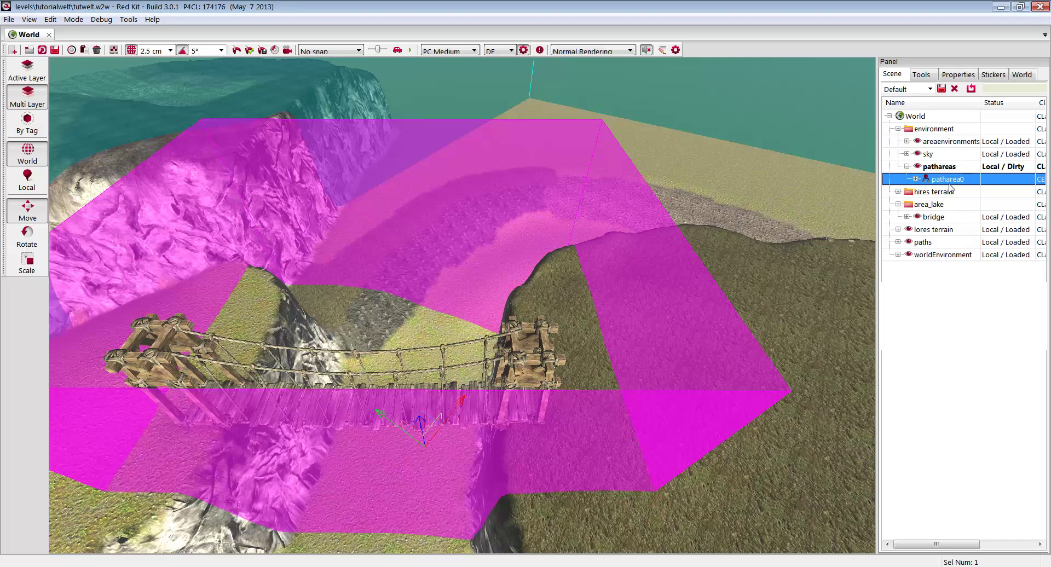
{"action": "right_click", "coordinate": [945, 183]}
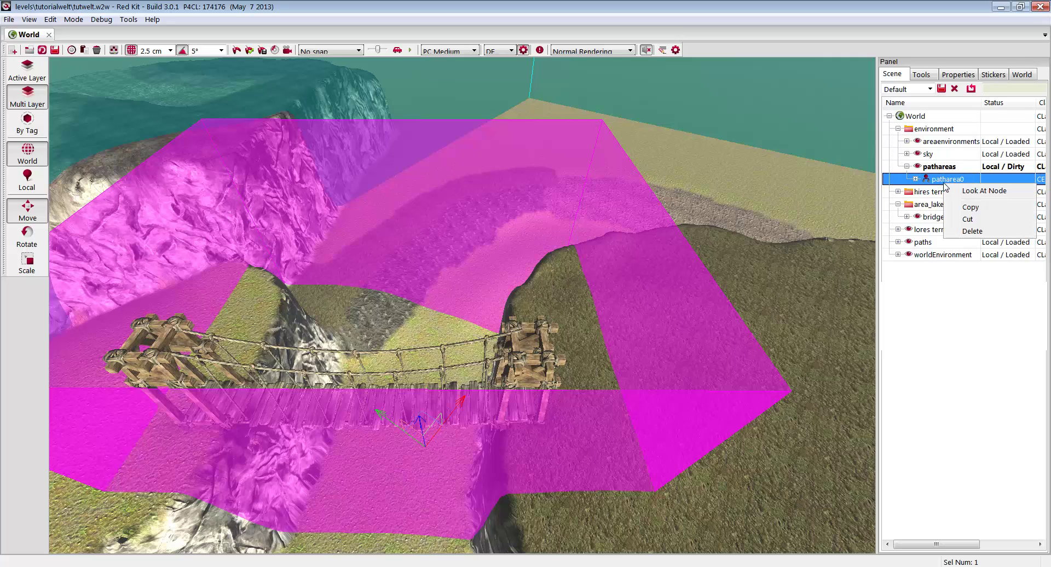
{"action": "left_click", "coordinate": [972, 208]}
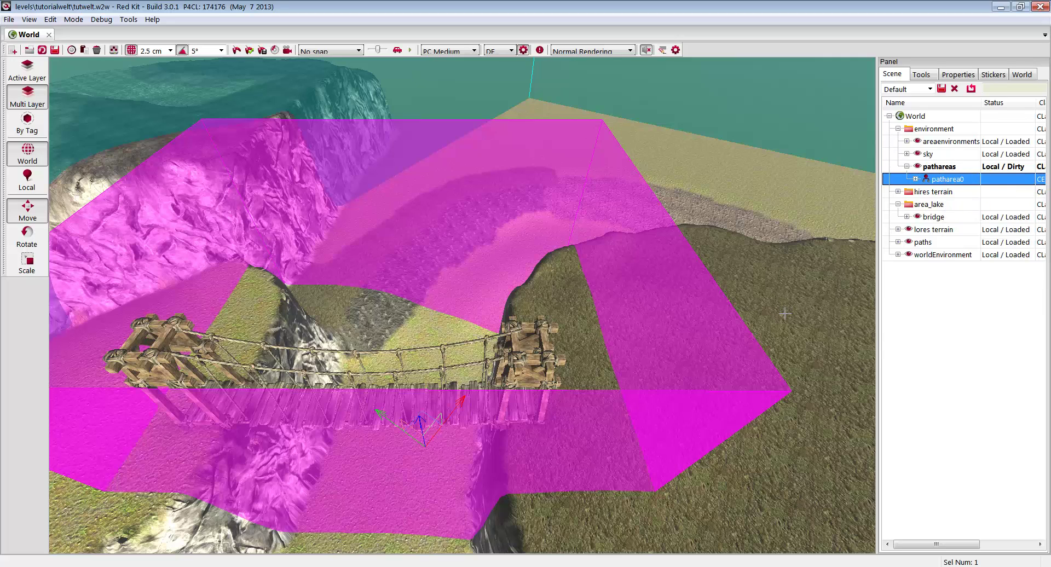
{"action": "right_click", "coordinate": [793, 333]}
{"action": "left_click", "coordinate": [843, 312]}
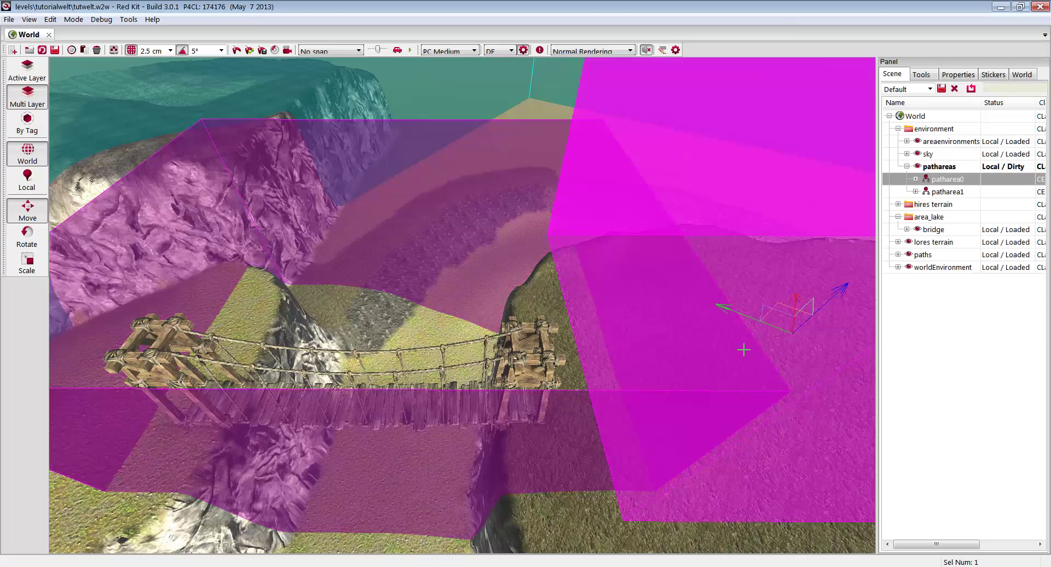
Move the duplicated path area across the gap onto the near cliff, next to the path area around the bridge
{"action": "right_click_drag", "start_coordinate": [739, 355], "coordinate": [766, 383]}
{"action": "left_click_drag", "start_coordinate": [646, 336], "coordinate": [174, 311]}
{"action": "right_click_drag", "start_coordinate": [174, 310], "coordinate": [126, 323]}
{"action": "right_click_drag", "start_coordinate": [369, 422], "coordinate": [533, 325]}
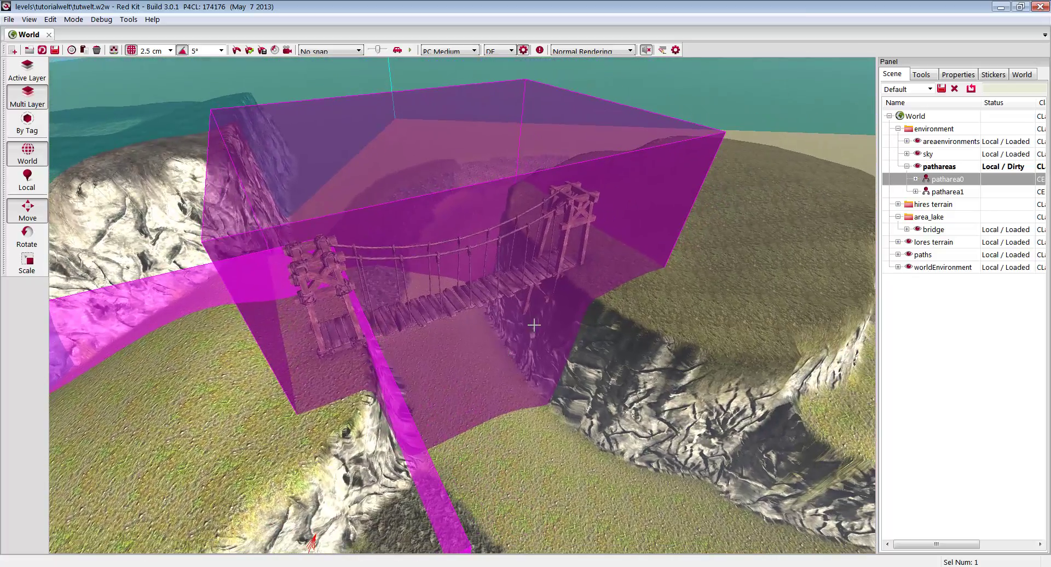
{"action": "right_click_drag", "start_coordinate": [431, 198], "coordinate": [712, 219]}
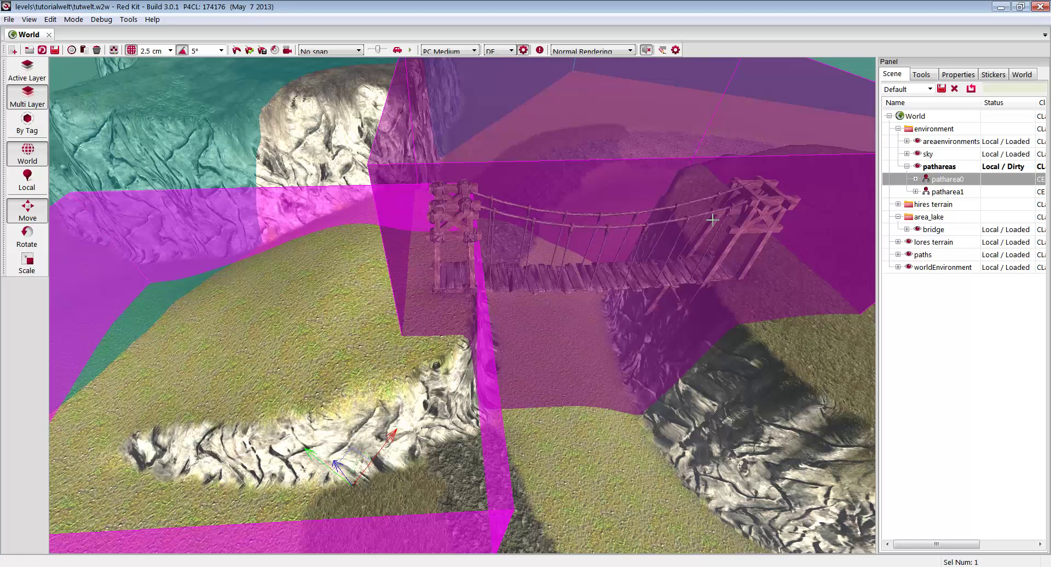
Build the navigation mesh for all tiles of the loaded areas: collect geometry, generate the navigation mesh and filter it
{"action": "left_click", "coordinate": [921, 74]}
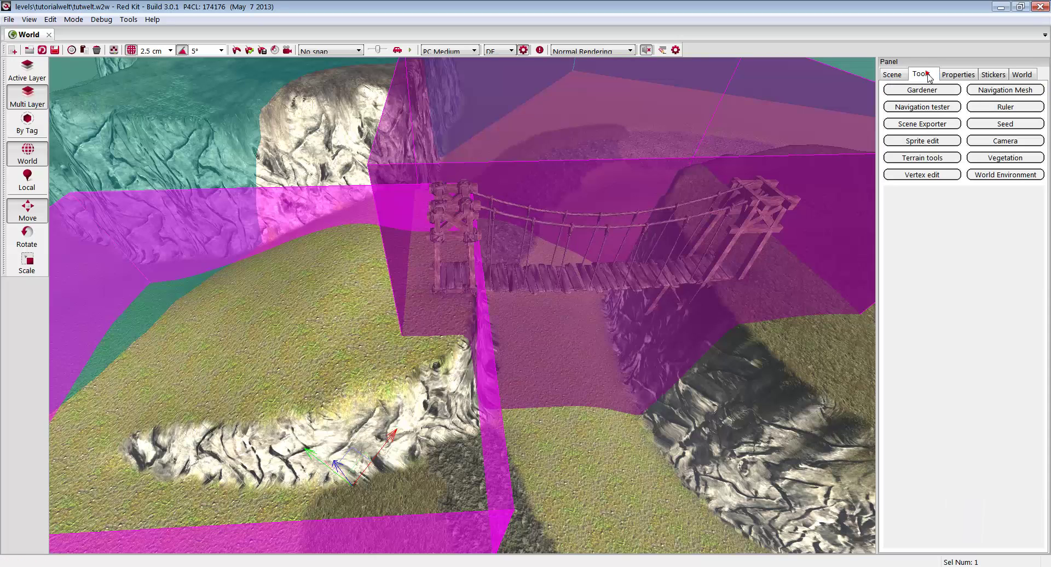
{"action": "left_click", "coordinate": [986, 91]}
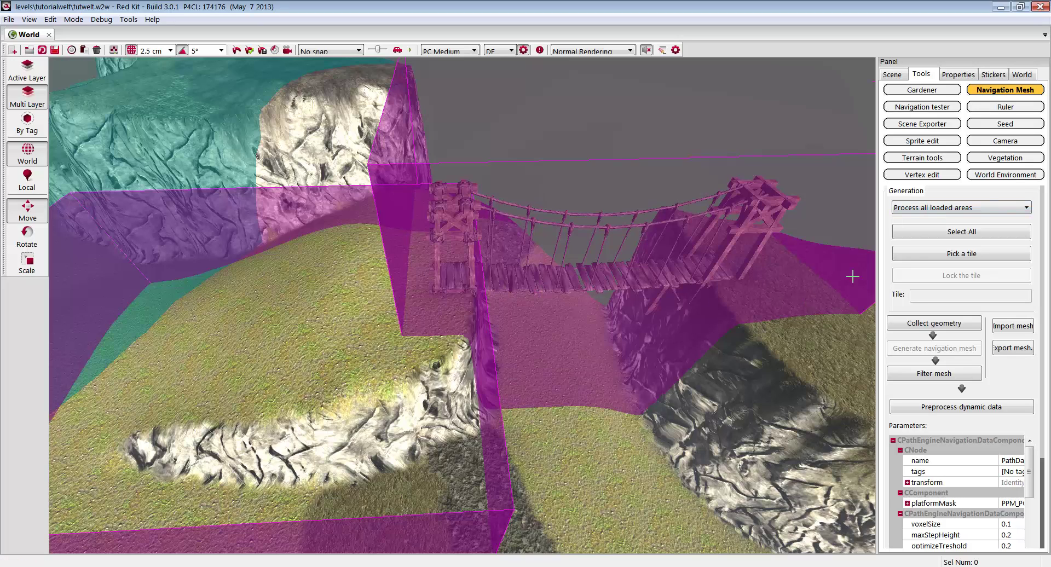
{"action": "left_click", "coordinate": [917, 232]}
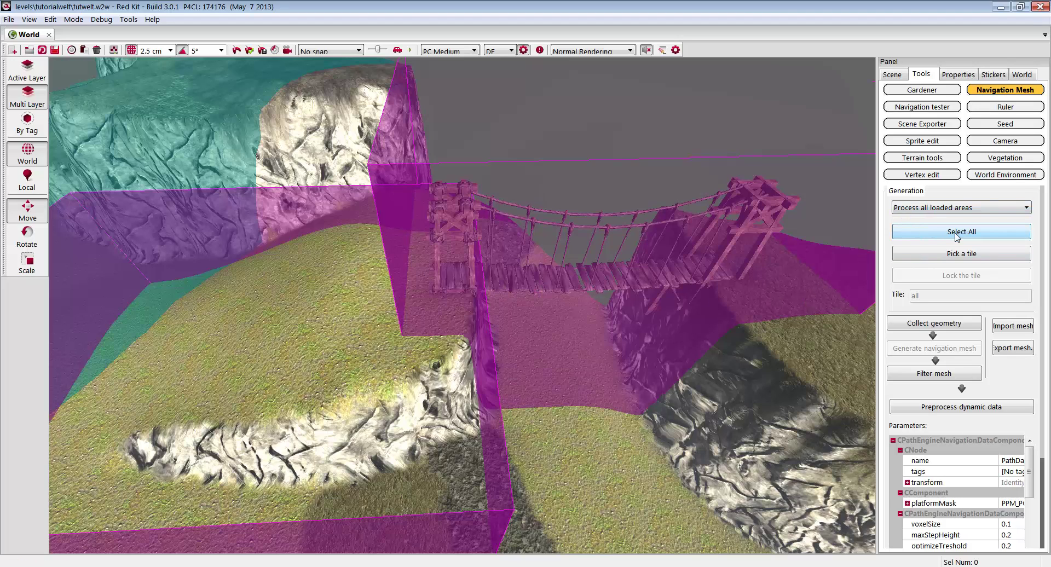
{"action": "left_click", "coordinate": [941, 327]}
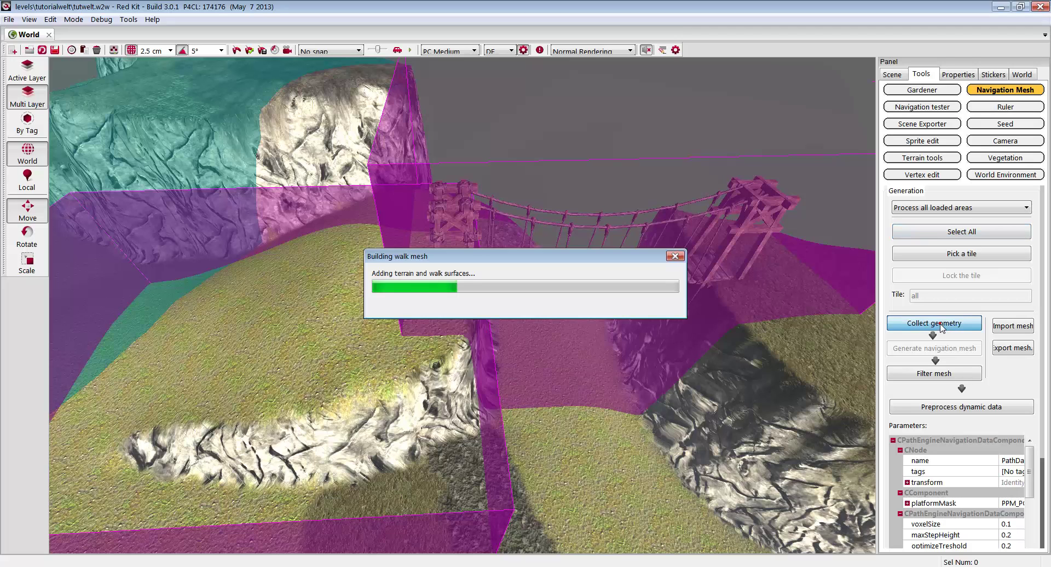
{"action": "left_click", "coordinate": [941, 350]}
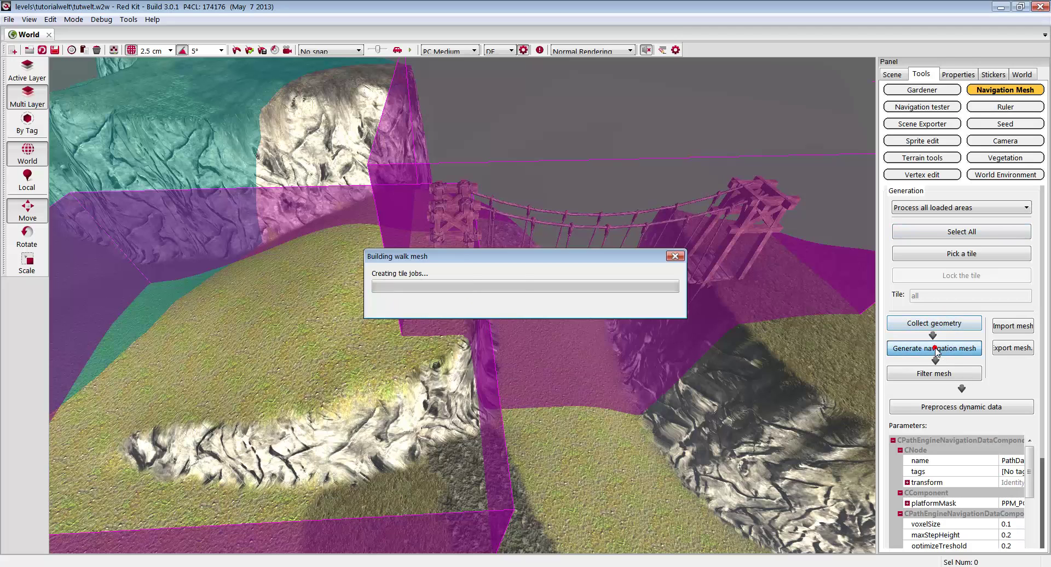
{"action": "left_click", "coordinate": [939, 379]}
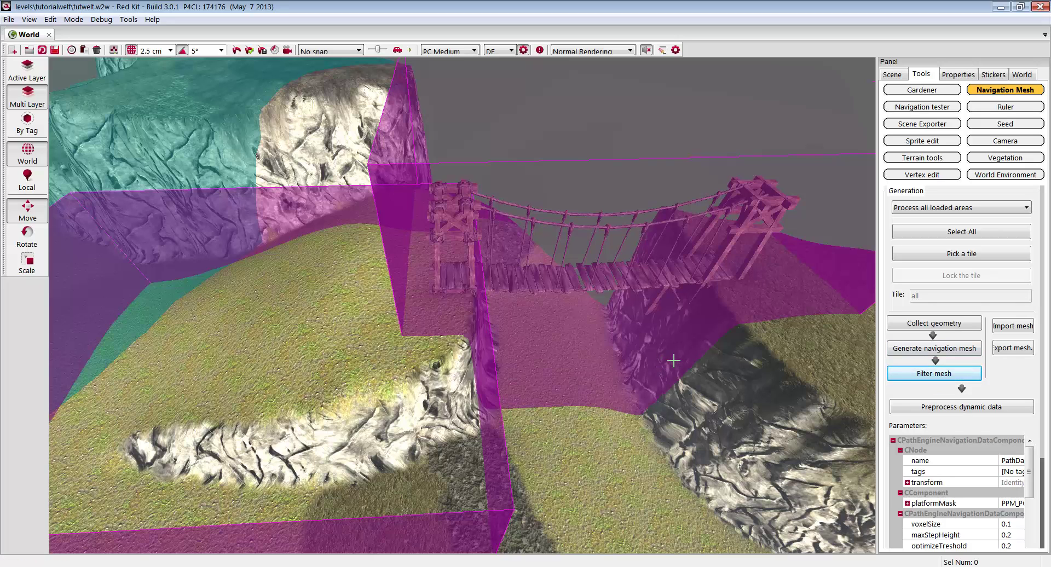
Play-test the level from the grassy cliff, running over the terrain and along the rock walls to the bridge entrance
{"action": "right_click_drag", "start_coordinate": [394, 232], "coordinate": [487, 259]}
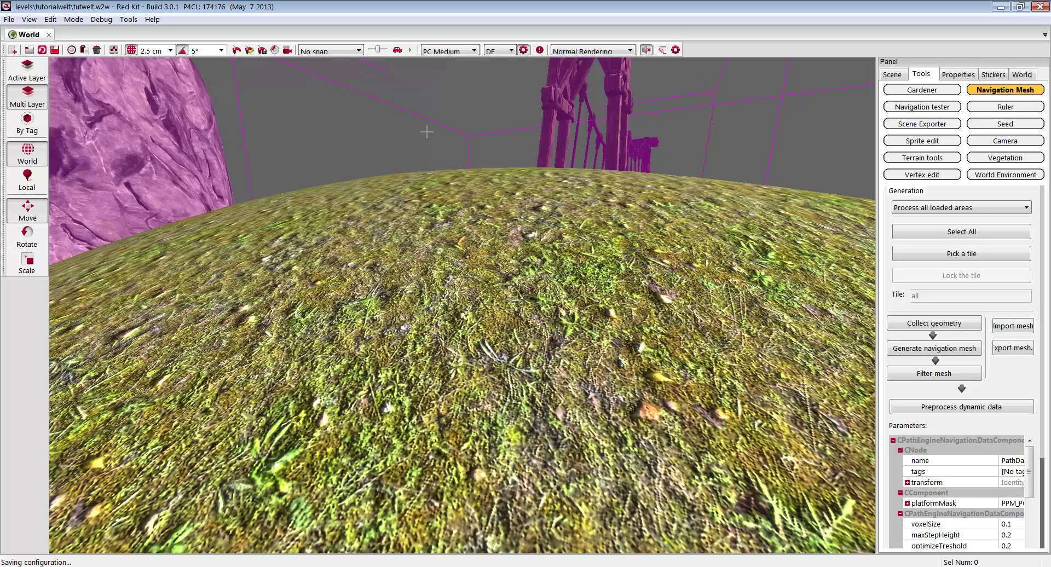
{"action": "left_click", "coordinate": [249, 51]}
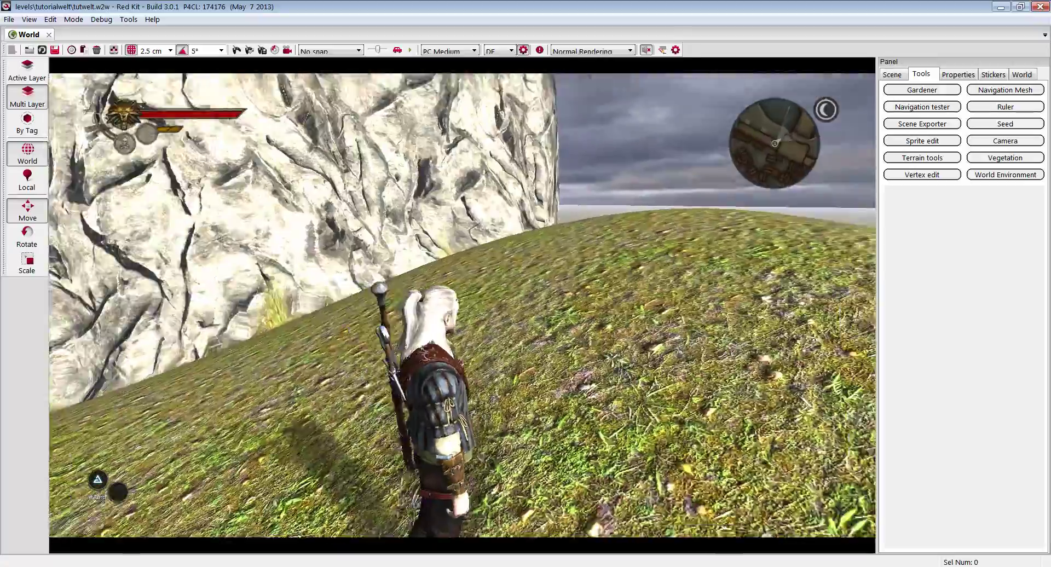
{"action": "key", "text": "w"}
{"action": "key", "text": "w"}
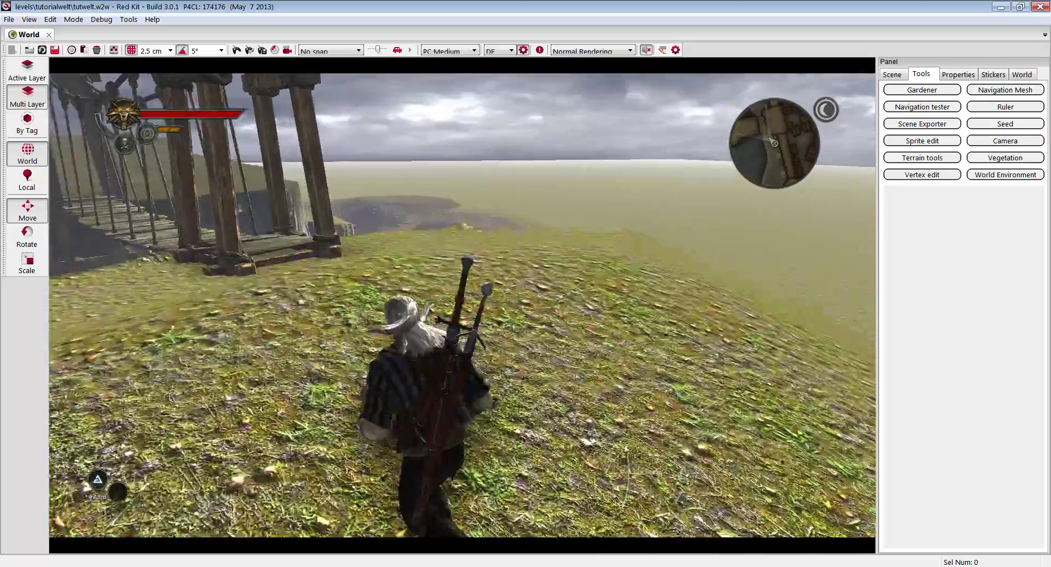
{"action": "key", "text": "w"}
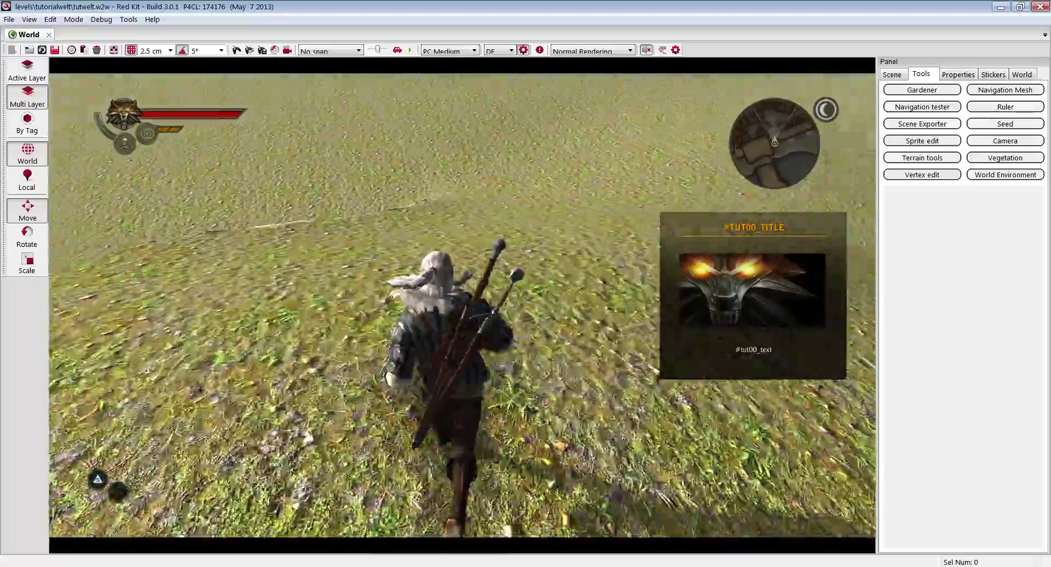
{"action": "key", "text": "w"}
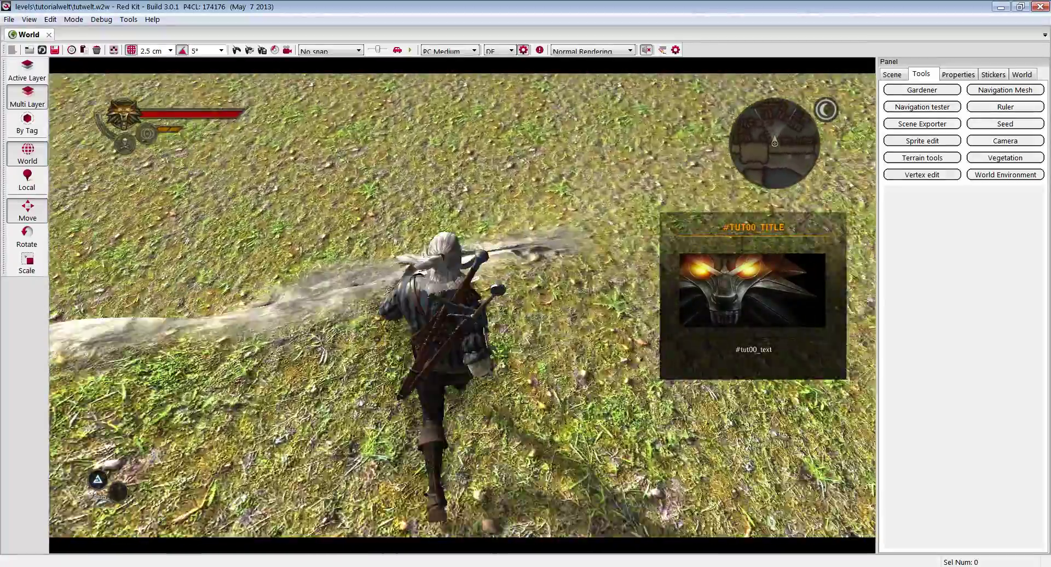
{"action": "key", "text": "w"}
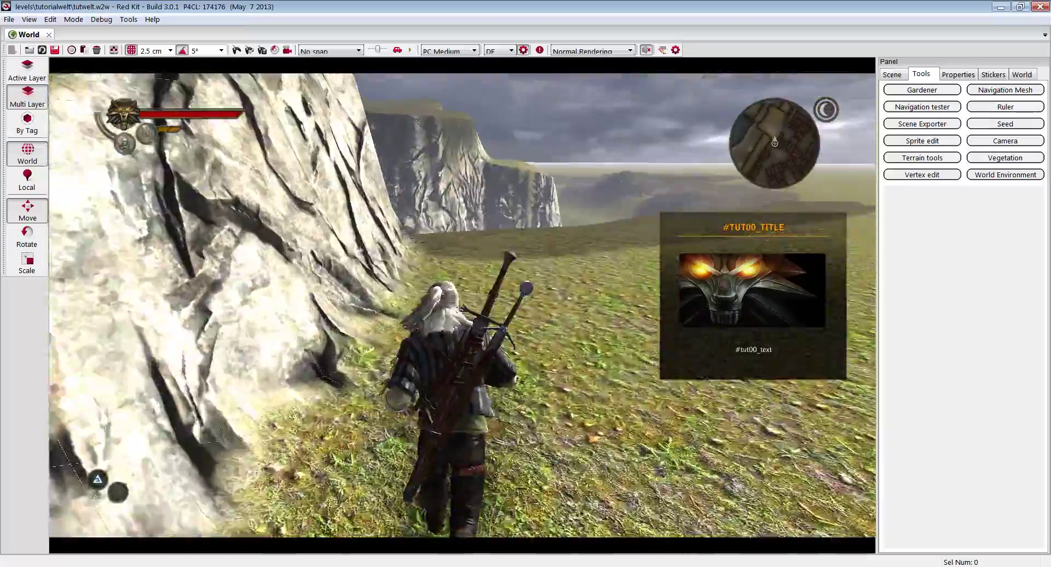
{"action": "key", "text": "w"}
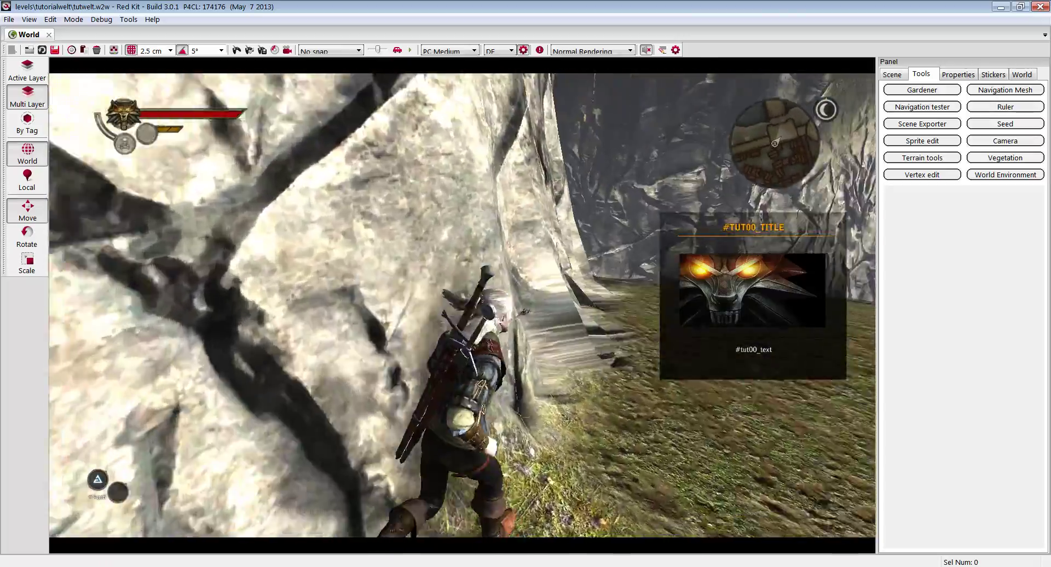
{"action": "key", "text": "w"}
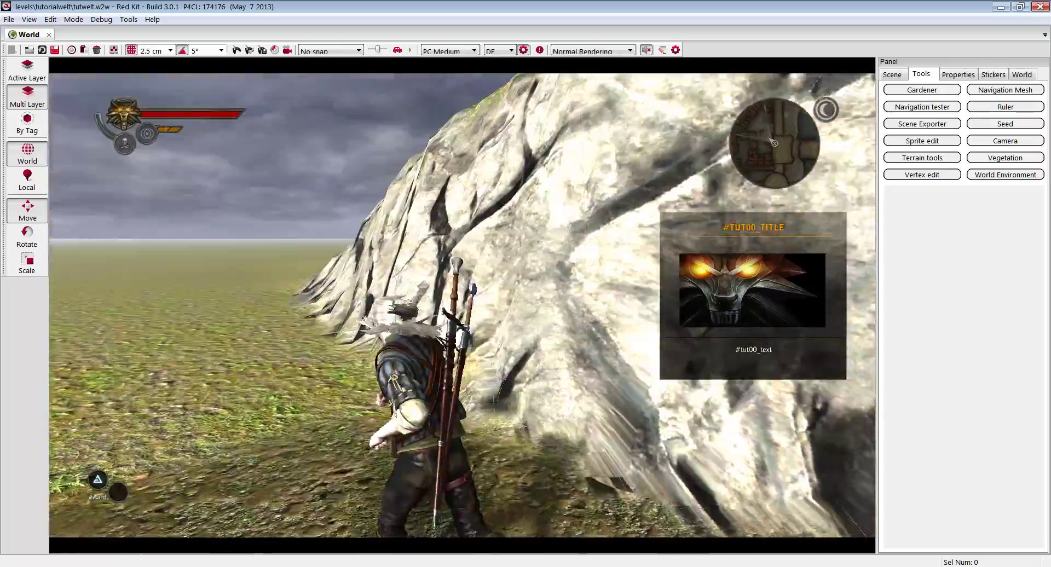
{"action": "key", "text": "w"}
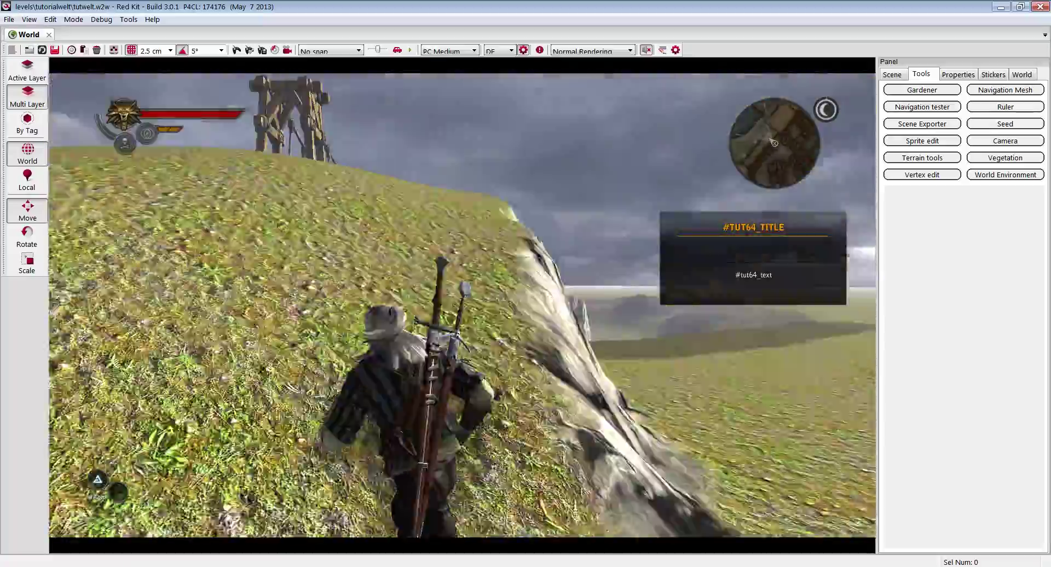
{"action": "key", "text": "w"}
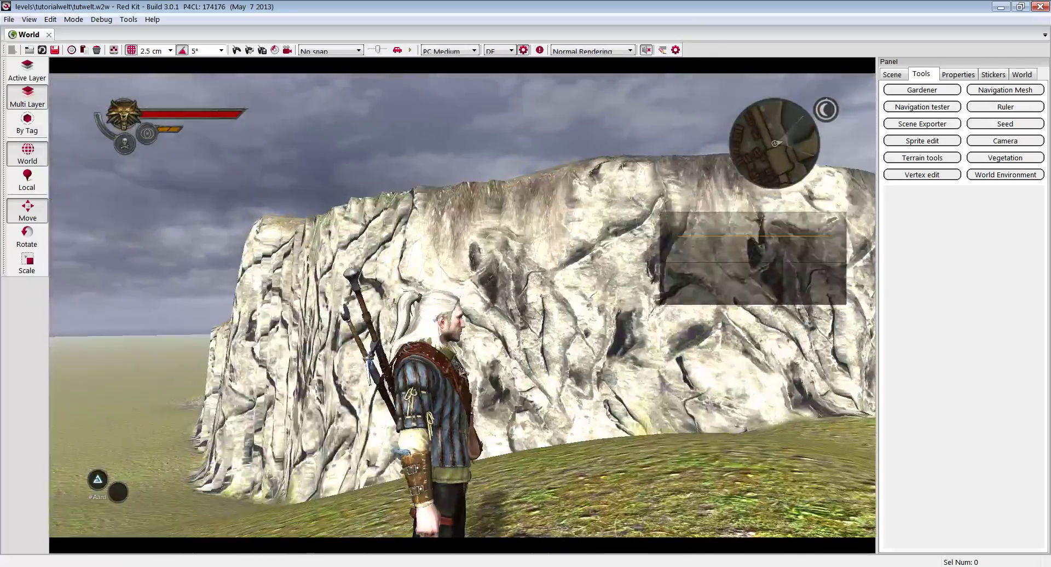
{"action": "key", "text": "w"}
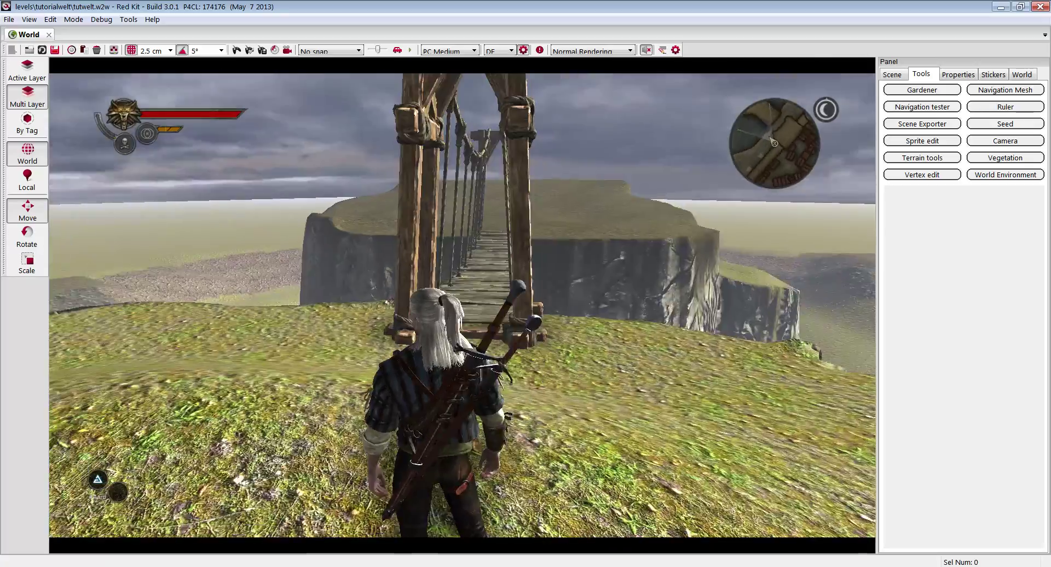
Try to walk the character onto the bridge through and around the tower, and exit the running game
{"action": "key", "text": "w"}
{"action": "key", "text": "w"}
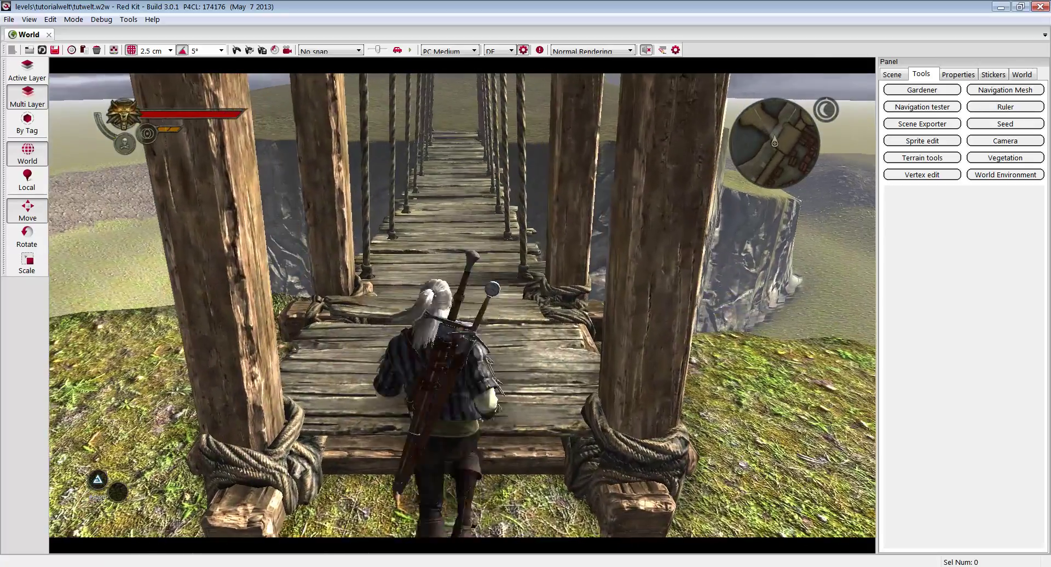
{"action": "key", "text": "a"}
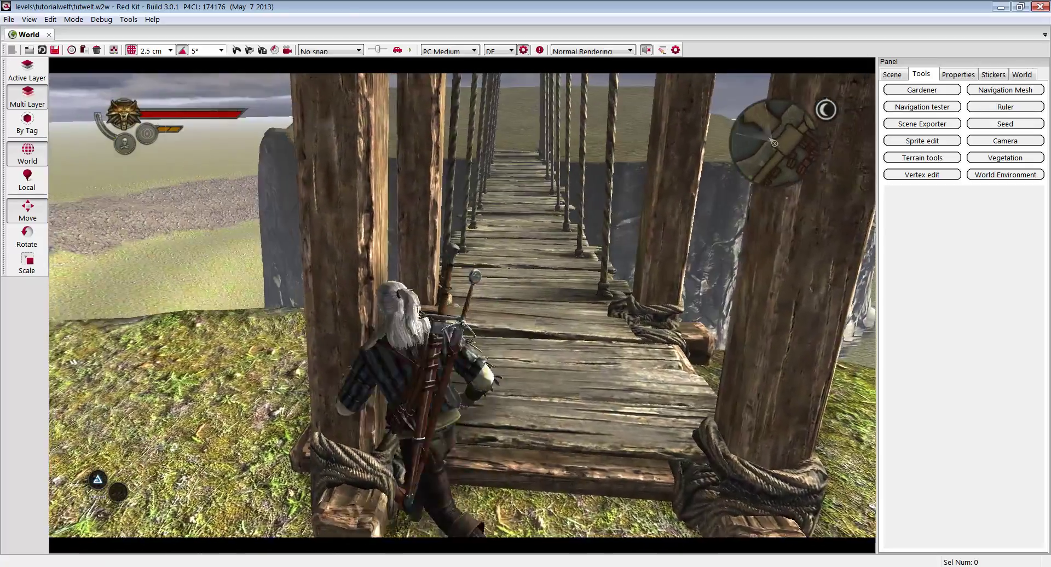
{"action": "key", "text": "w"}
{"action": "key", "text": "w"}
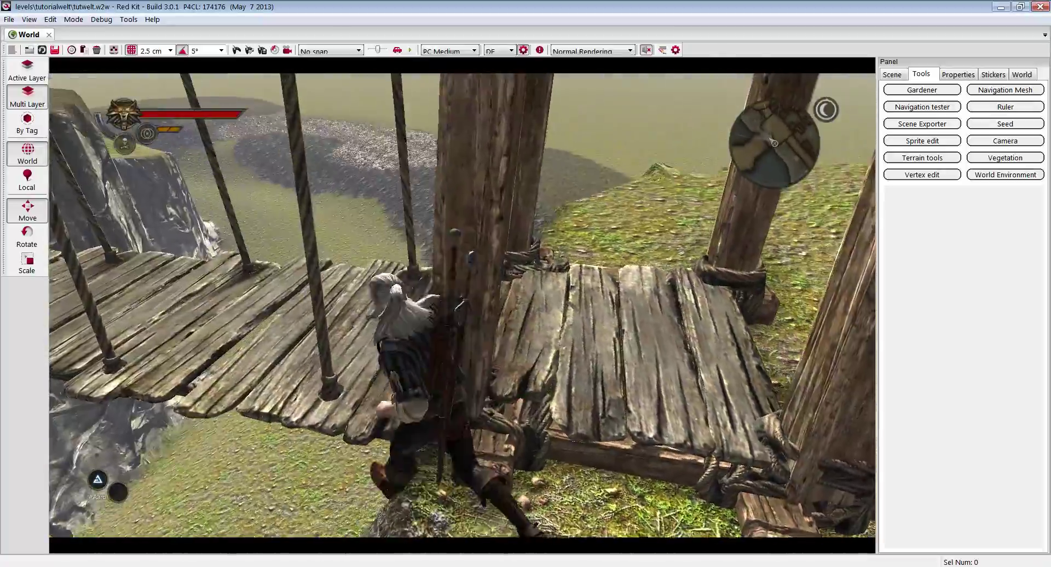
{"action": "key", "text": "s"}
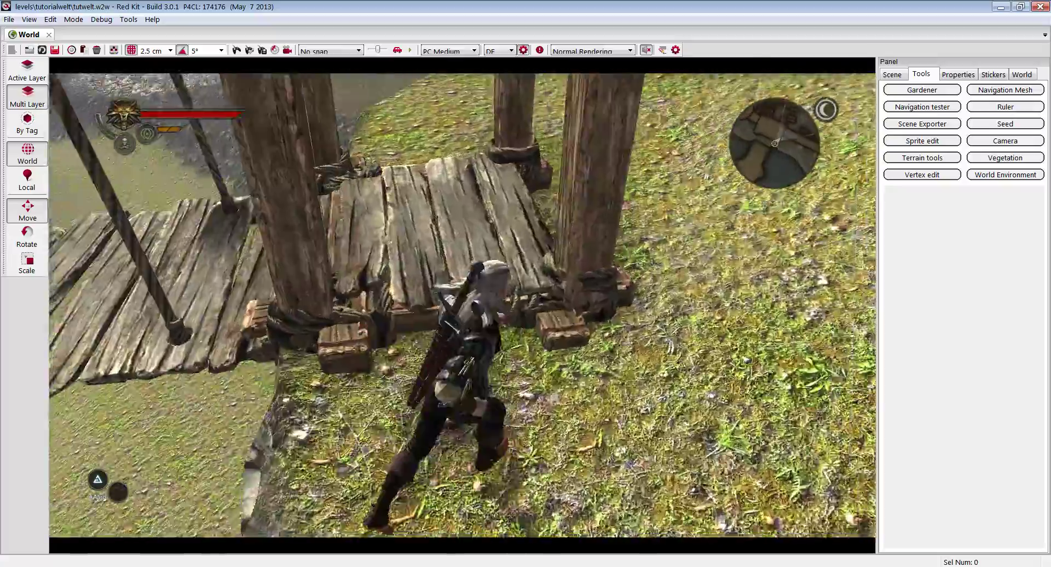
{"action": "key", "text": "w"}
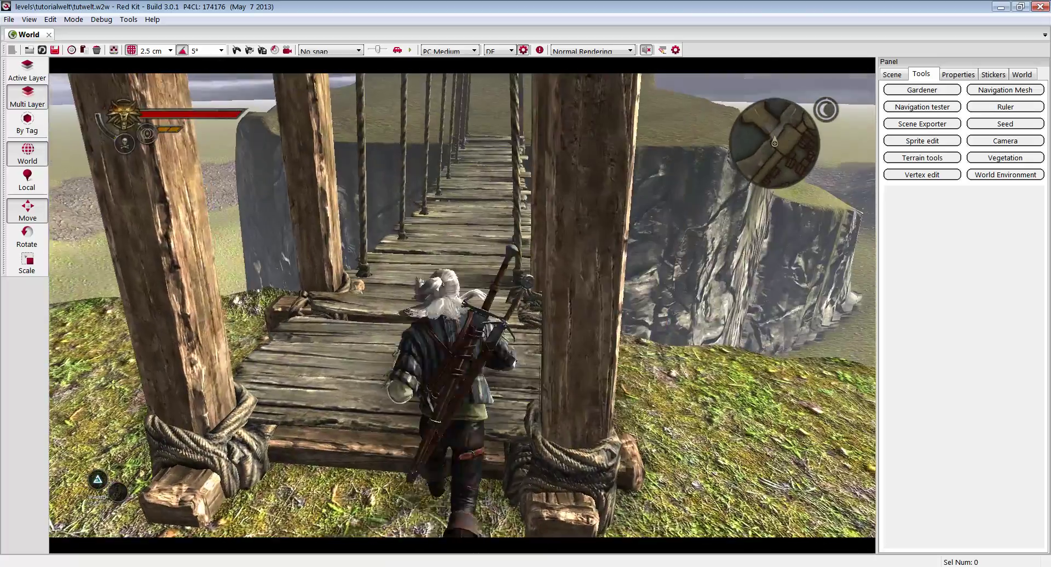
{"action": "key", "text": "w"}
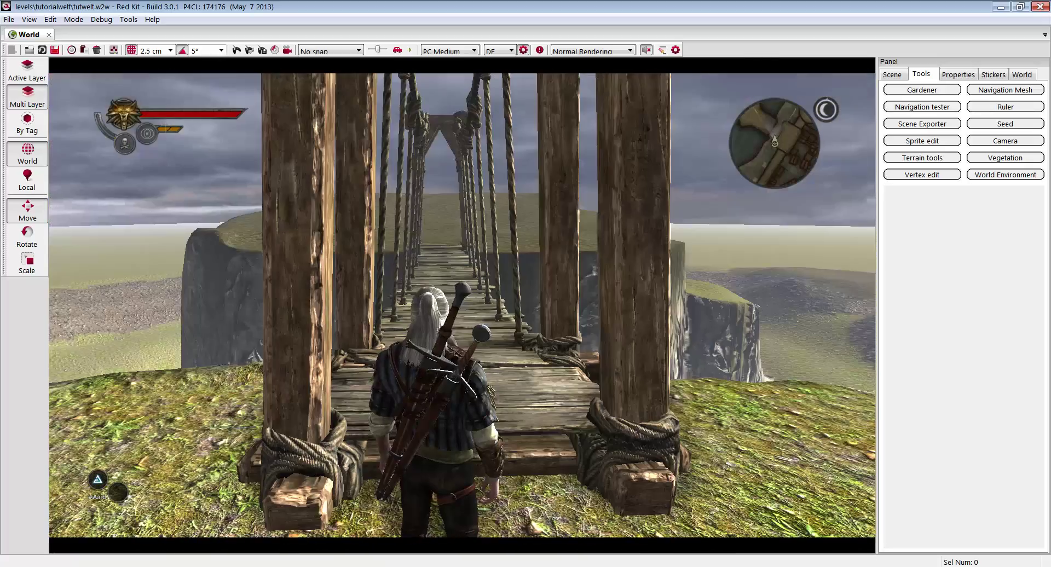
{"action": "key", "text": "Escape"}
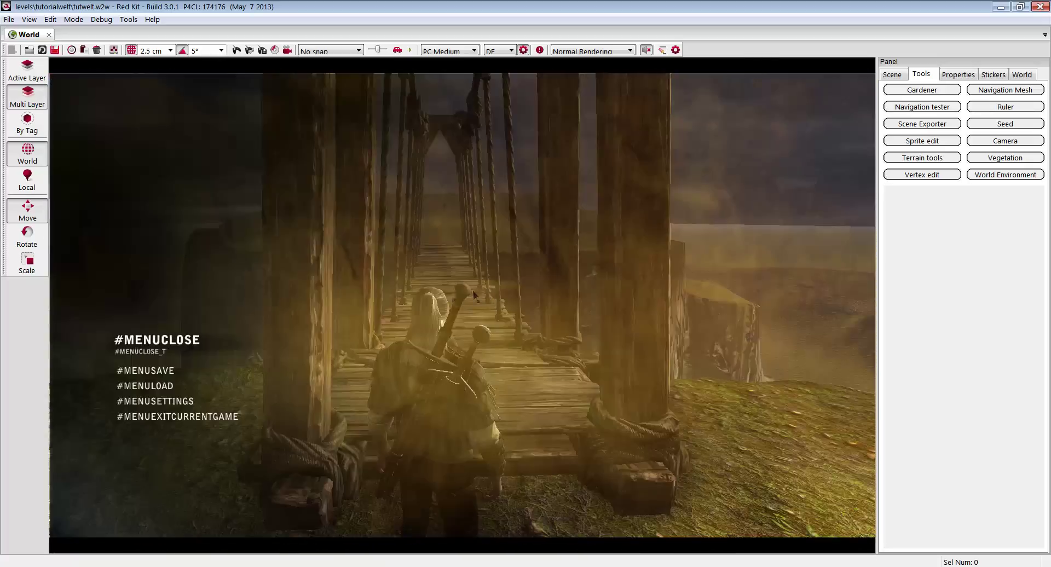
{"action": "left_click", "coordinate": [198, 411]}
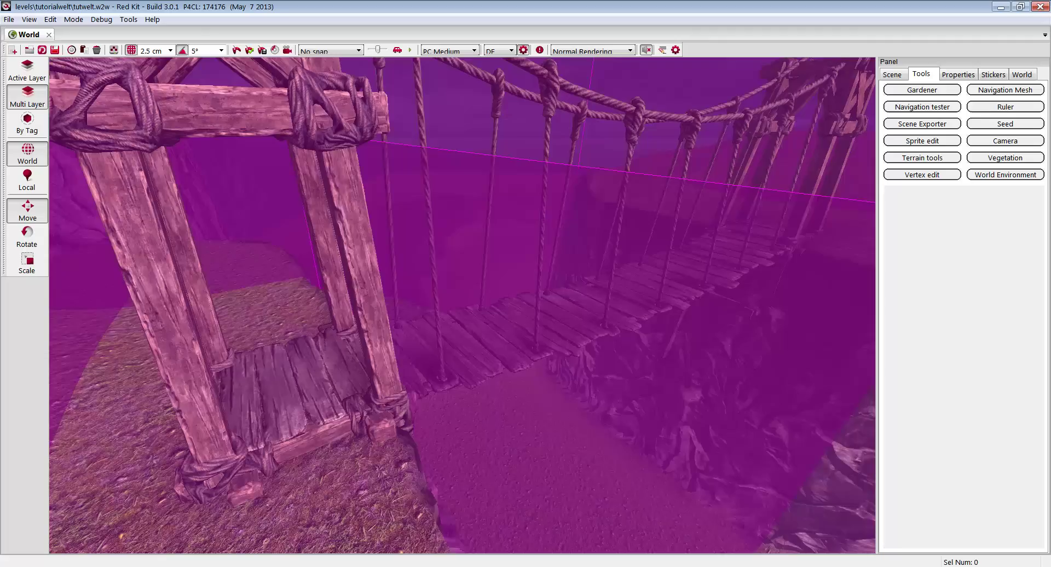
Turn off the display of Areas in the editor's viewport filter
{"action": "right_click_drag", "start_coordinate": [588, 231], "coordinate": [589, 231]}
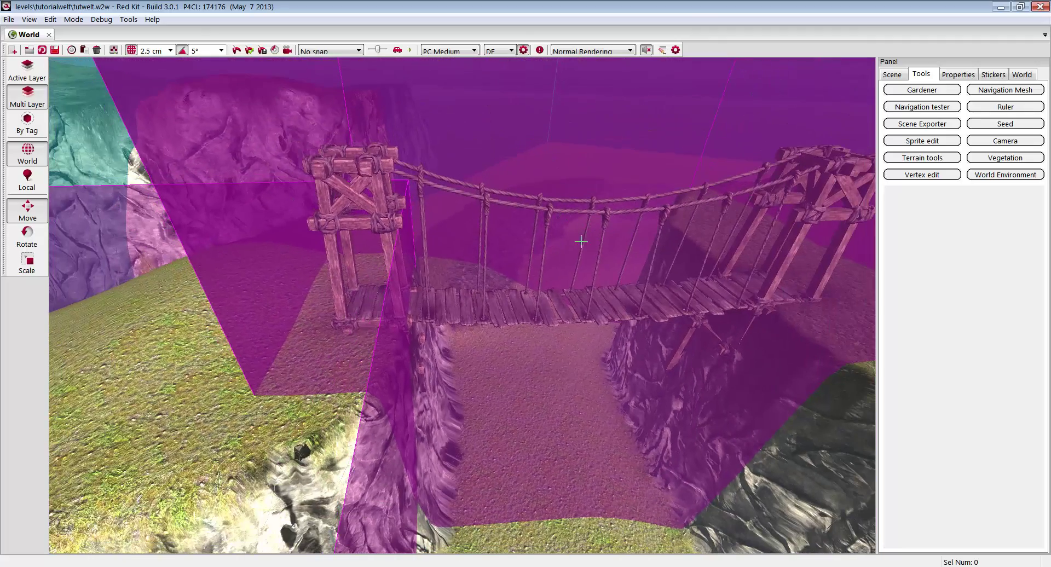
{"action": "key", "text": "ctrl+f"}
{"action": "left_click", "coordinate": [111, 87]}
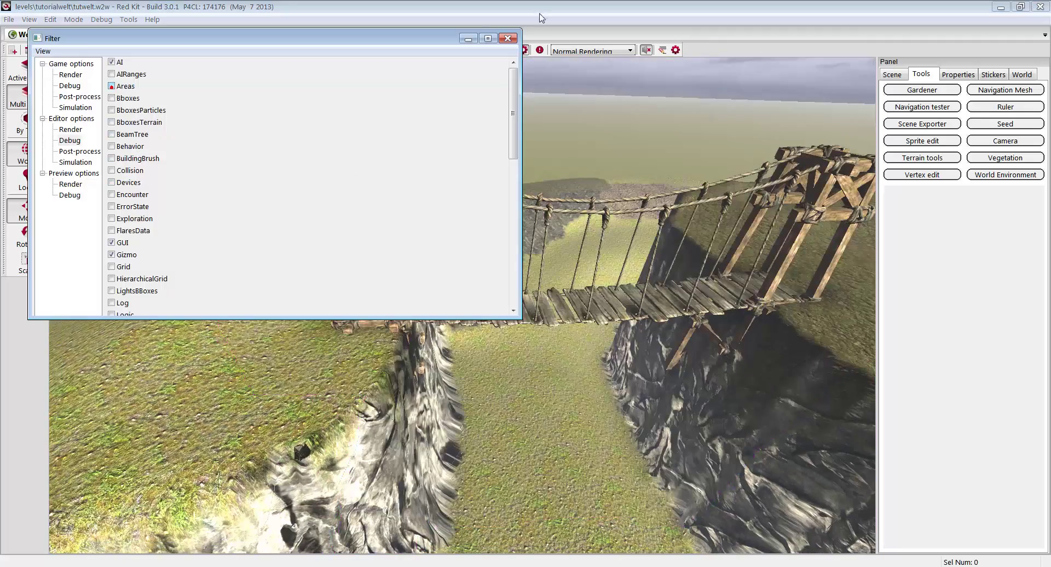
{"action": "left_click", "coordinate": [508, 39]}
Set the pathEngineCollisionType of the middle bridge section to PEC_StaticWalkable
{"action": "left_click", "coordinate": [588, 304]}
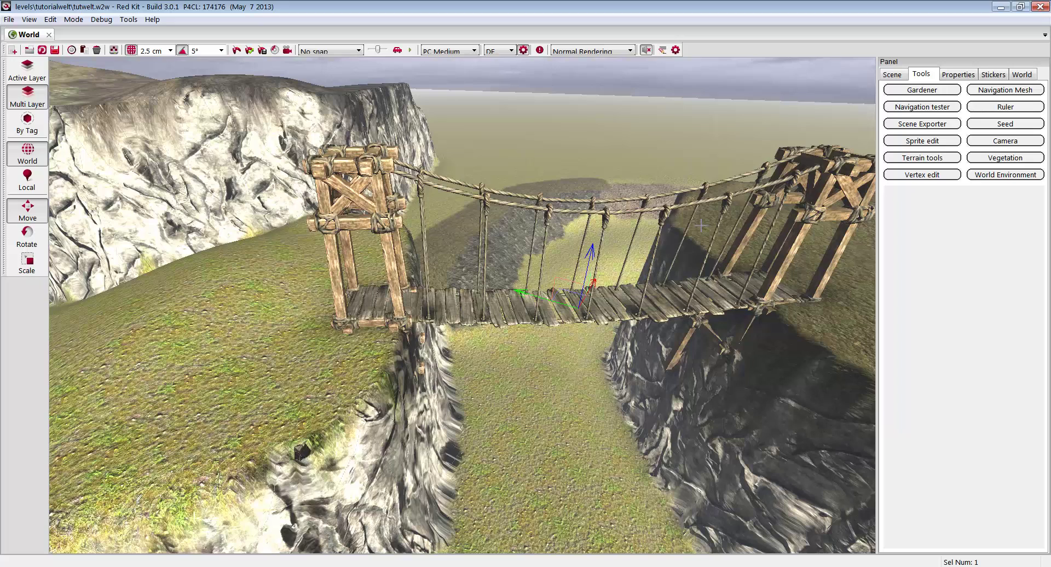
{"action": "left_click", "coordinate": [946, 77]}
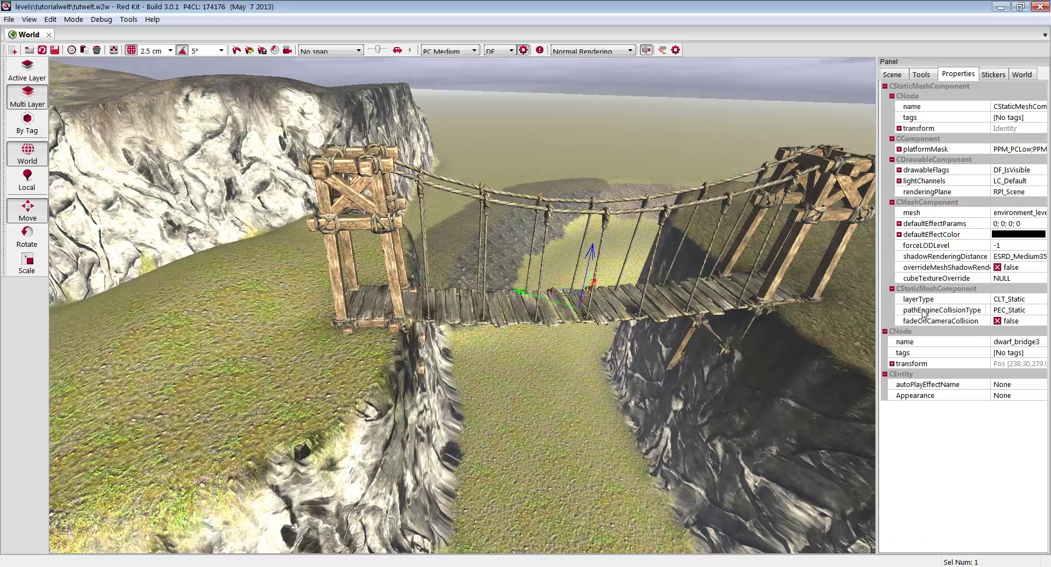
{"action": "left_click", "coordinate": [1022, 312]}
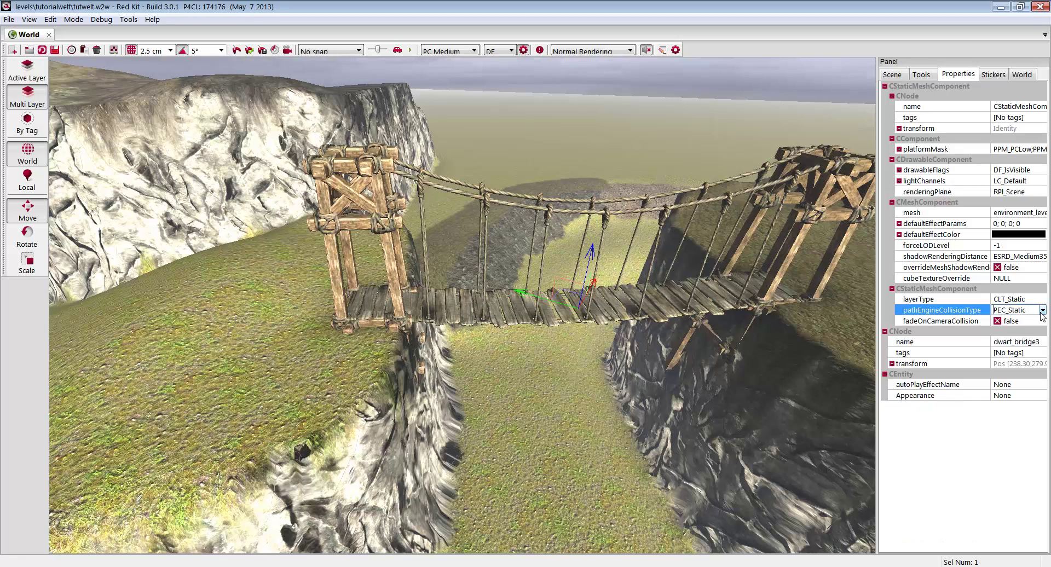
{"action": "left_click", "coordinate": [1042, 310]}
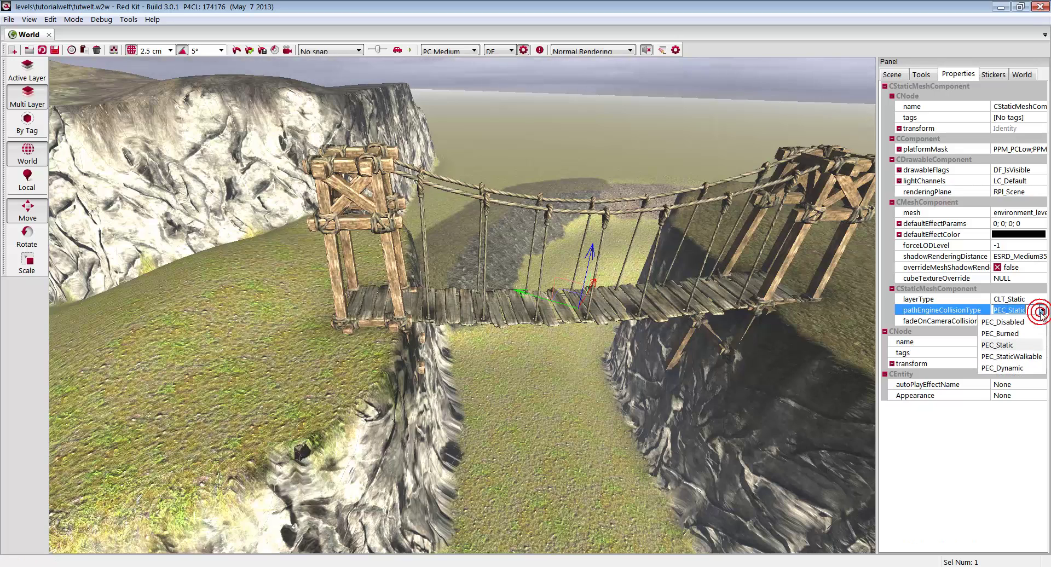
{"action": "left_click", "coordinate": [1004, 356]}
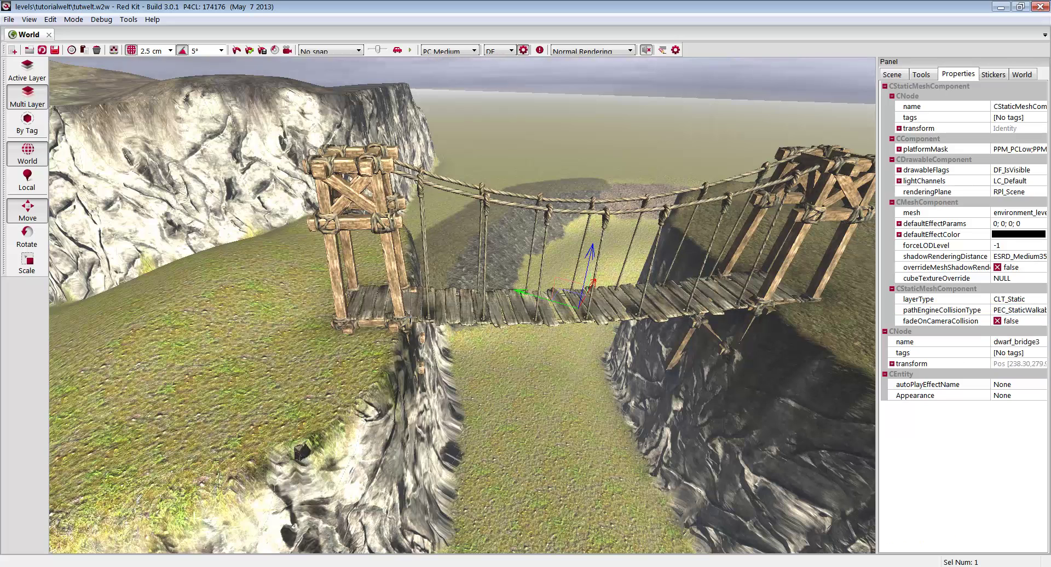
Set the pathEngineCollisionType of the bridge tower dwarf_bridge2 on the sunlit grassy cliff to PEC_StaticWalkable
{"action": "left_click", "coordinate": [1017, 310]}
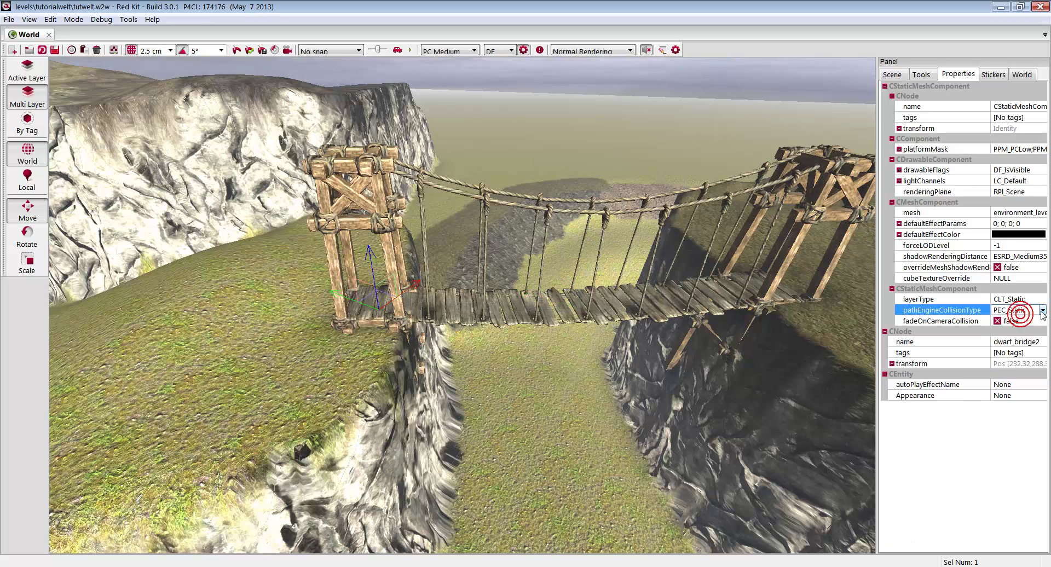
{"action": "left_click", "coordinate": [1041, 310]}
{"action": "left_click", "coordinate": [1017, 345]}
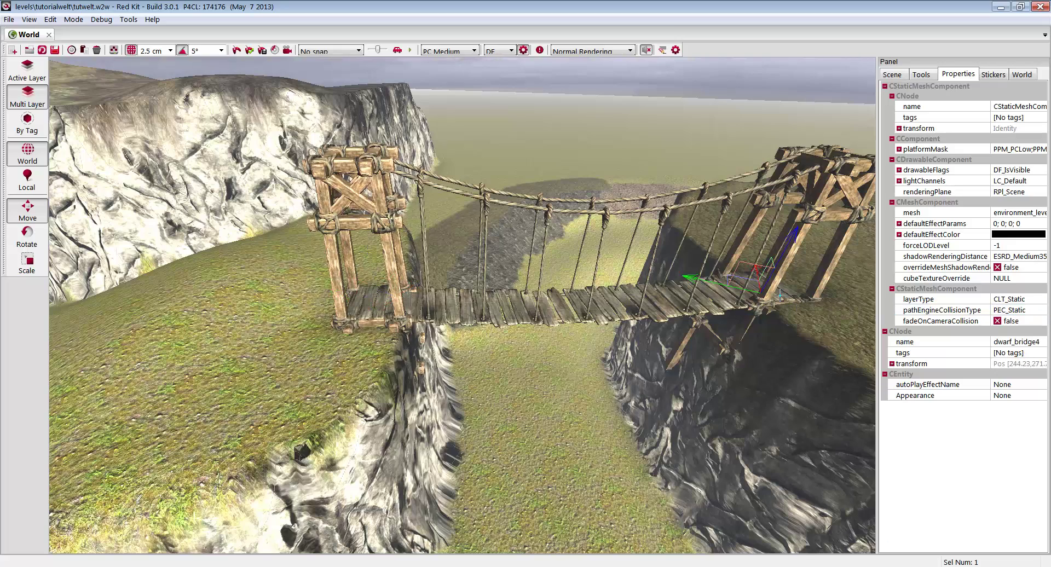
Set the pathEngineCollisionType of the bridge tower dwarf_bridge4 on the shaded far cliff to PEC_StaticWalkable and save the world
{"action": "left_click", "coordinate": [1018, 310]}
{"action": "left_click", "coordinate": [1042, 310]}
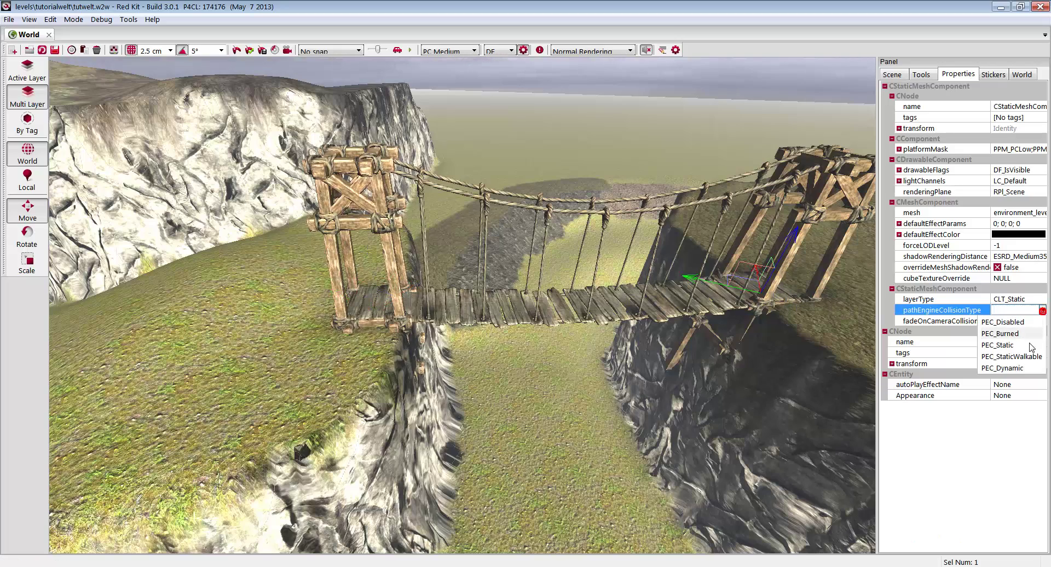
{"action": "left_click", "coordinate": [1021, 357]}
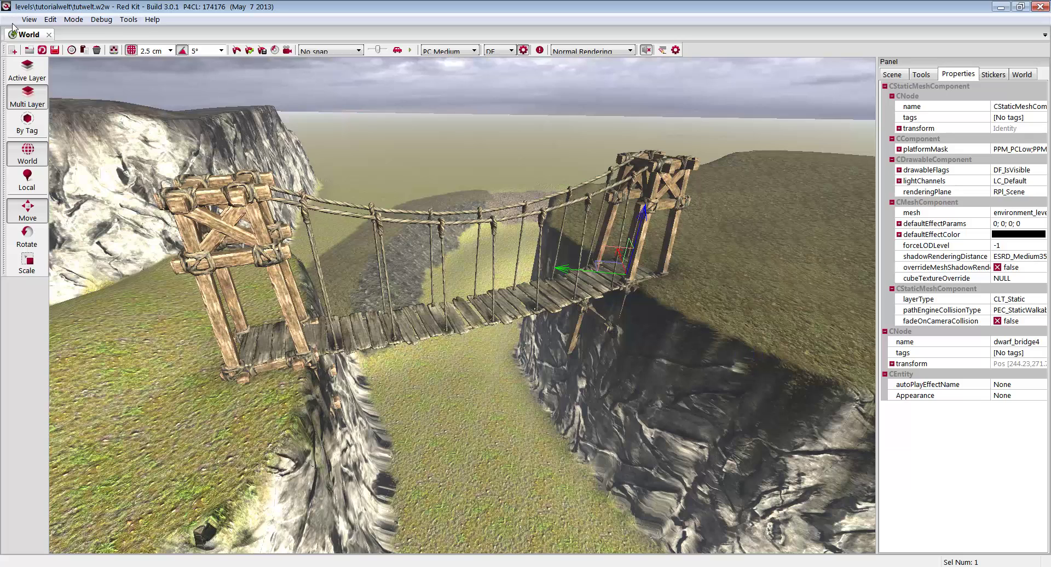
{"action": "left_click", "coordinate": [9, 19]}
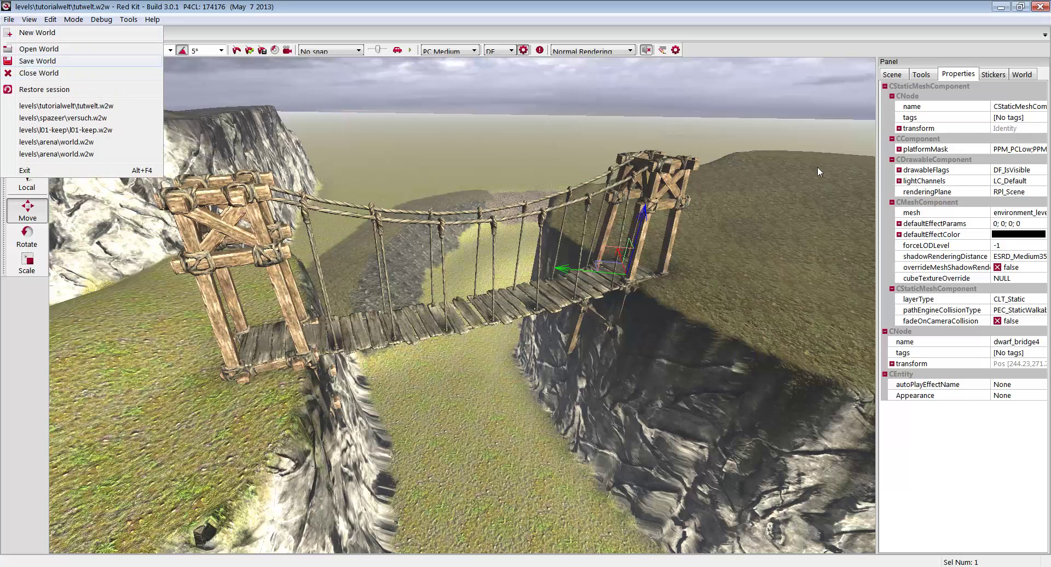
Rebuild the navigation mesh for all loaded areas by collecting geometry, generating the mesh and filtering it
{"action": "left_click", "coordinate": [922, 74]}
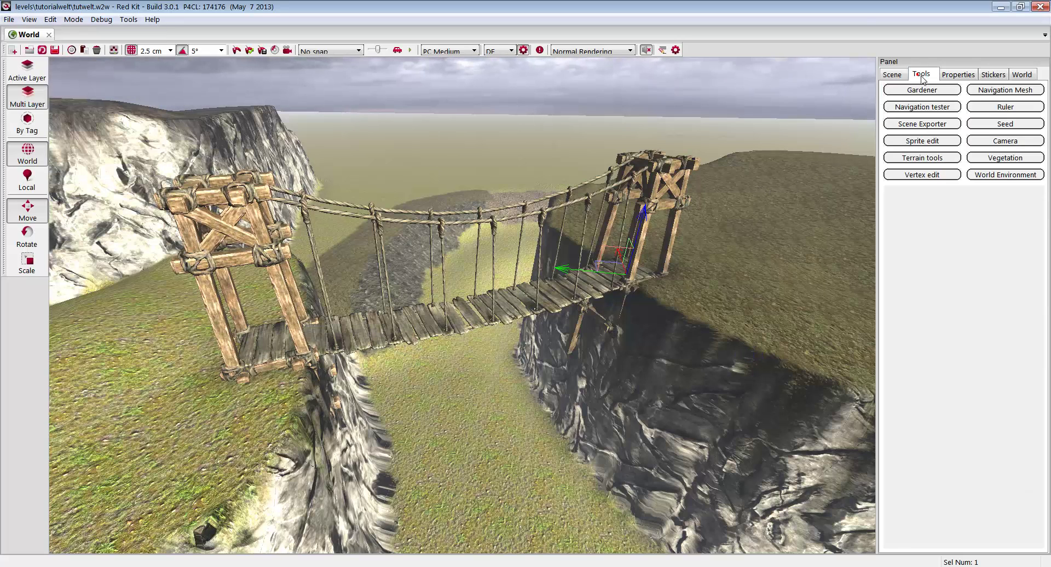
{"action": "left_click", "coordinate": [983, 91]}
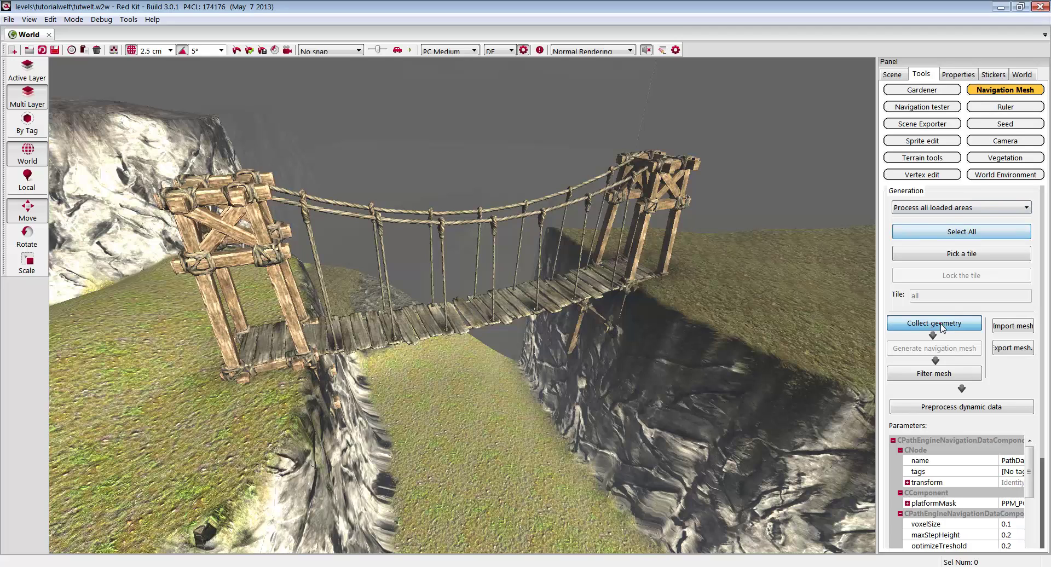
{"action": "left_click", "coordinate": [941, 326]}
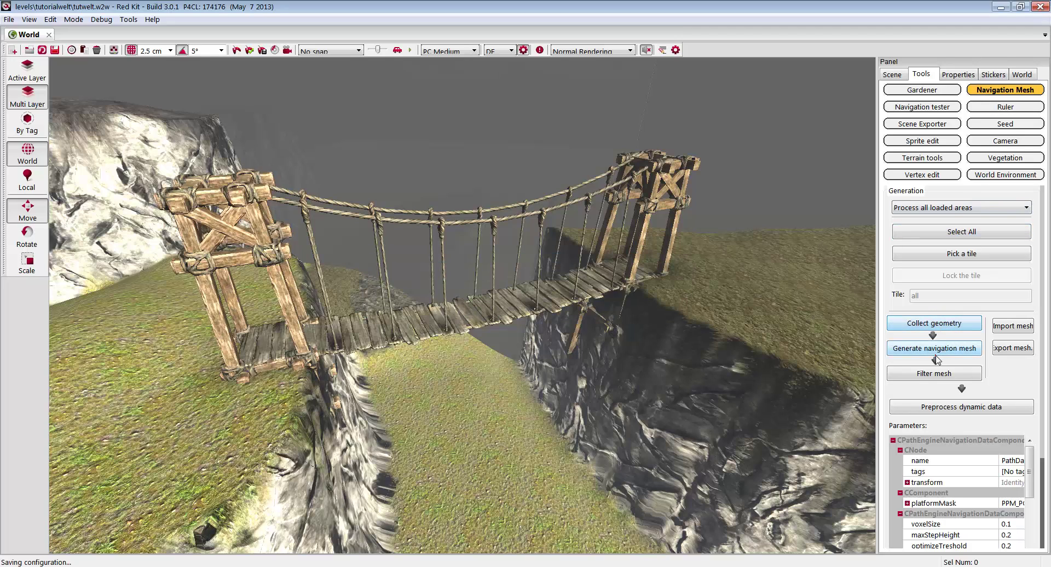
{"action": "left_click", "coordinate": [936, 350]}
{"action": "left_click", "coordinate": [930, 375]}
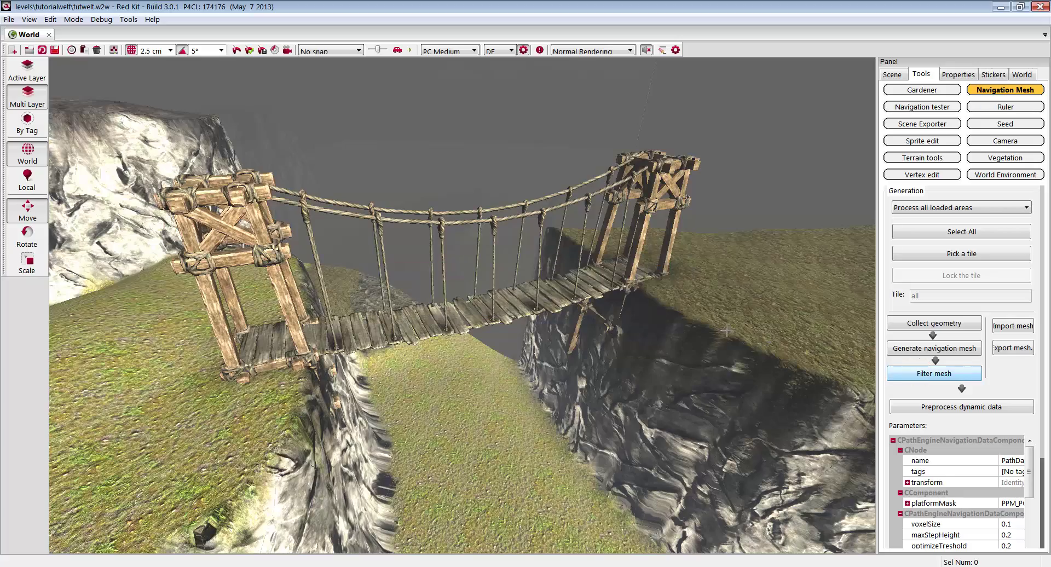
Run the game from the grass beside the tower and walk the character through the tower and over the bridge
{"action": "right_click_drag", "start_coordinate": [703, 328], "coordinate": [340, 32]}
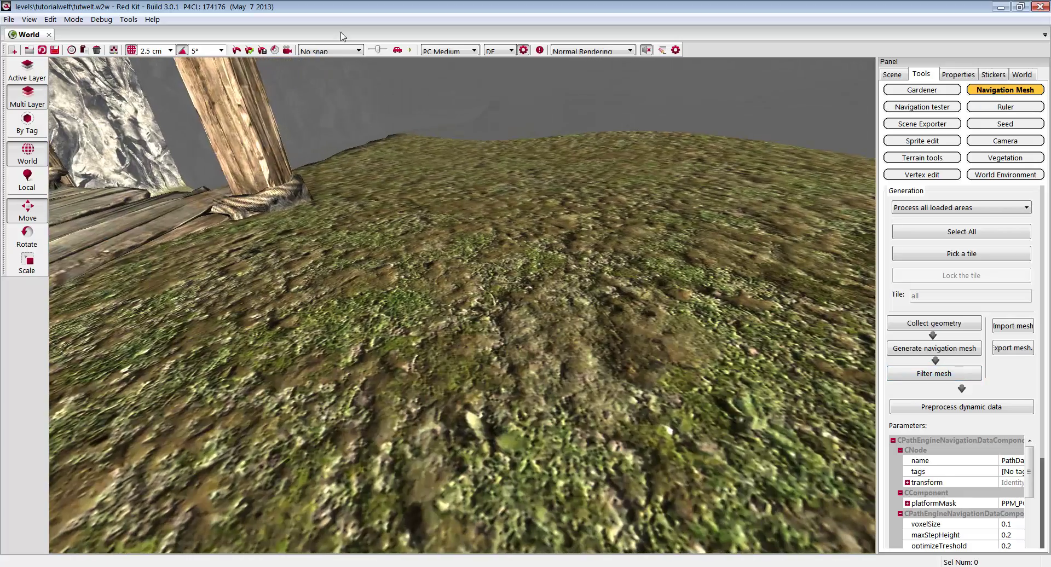
{"action": "left_click", "coordinate": [249, 50]}
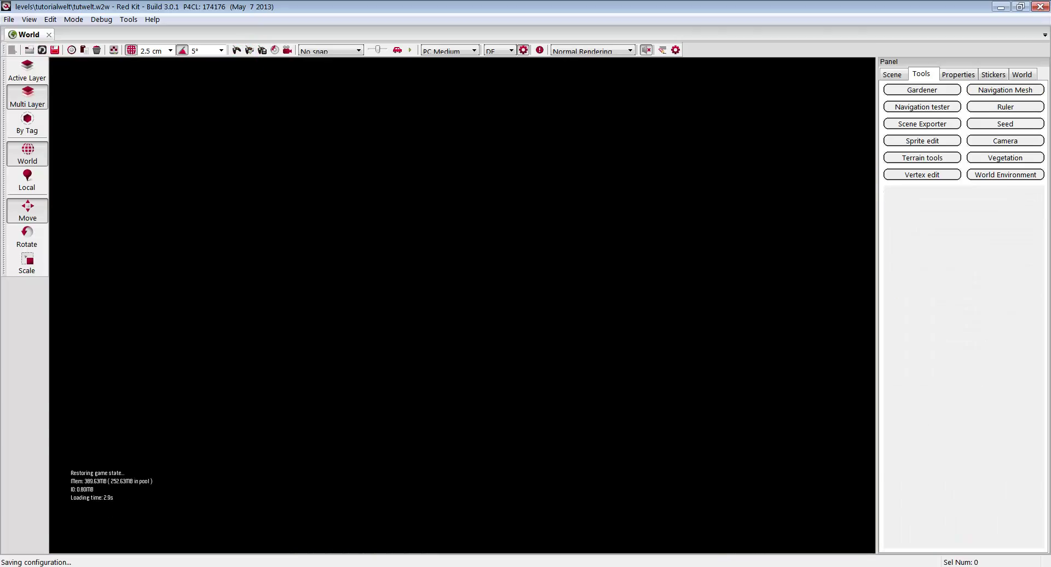
{"action": "key", "text": "w"}
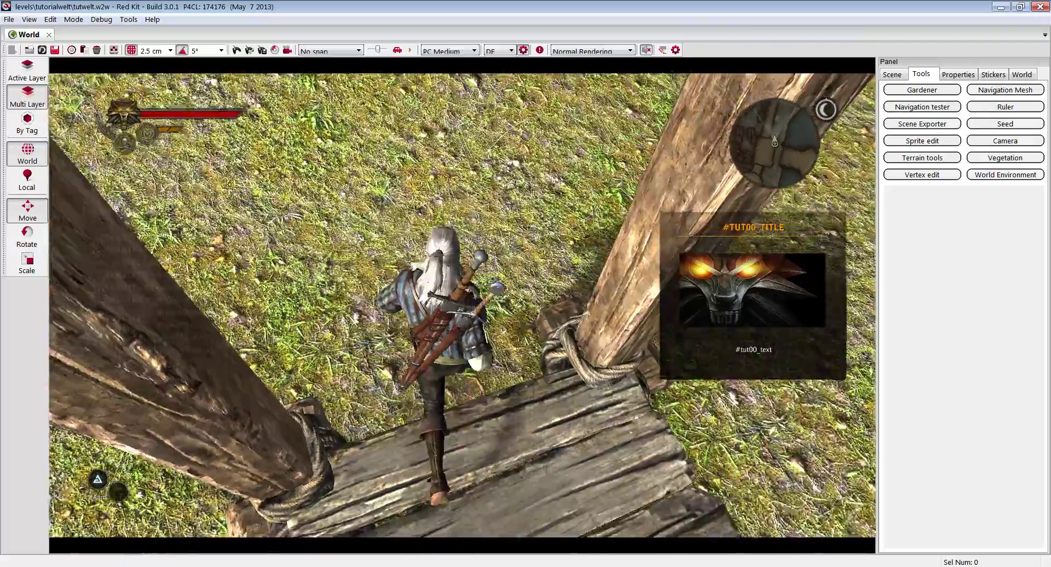
{"action": "key", "text": "s"}
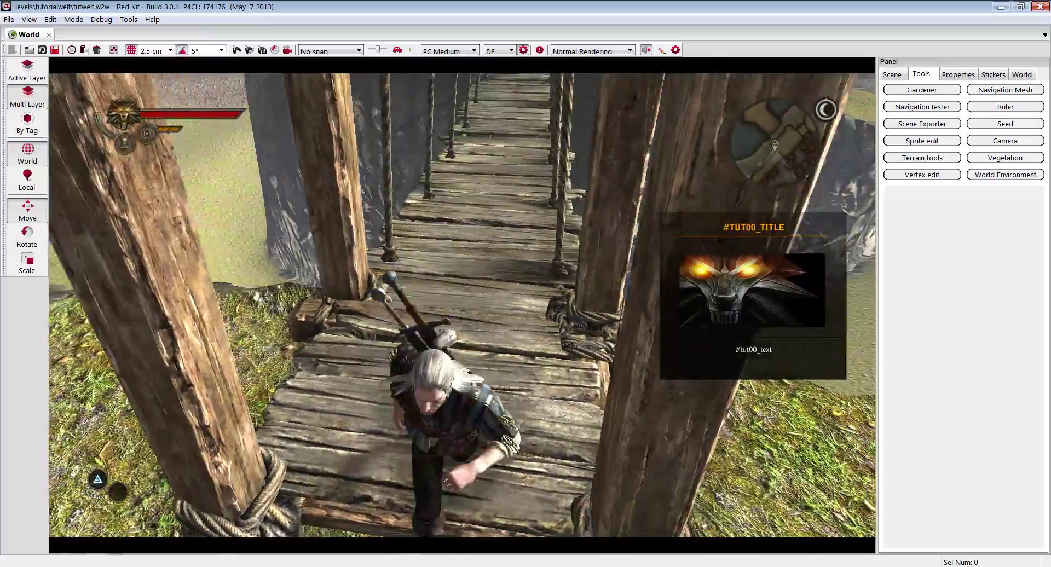
{"action": "key", "text": "a"}
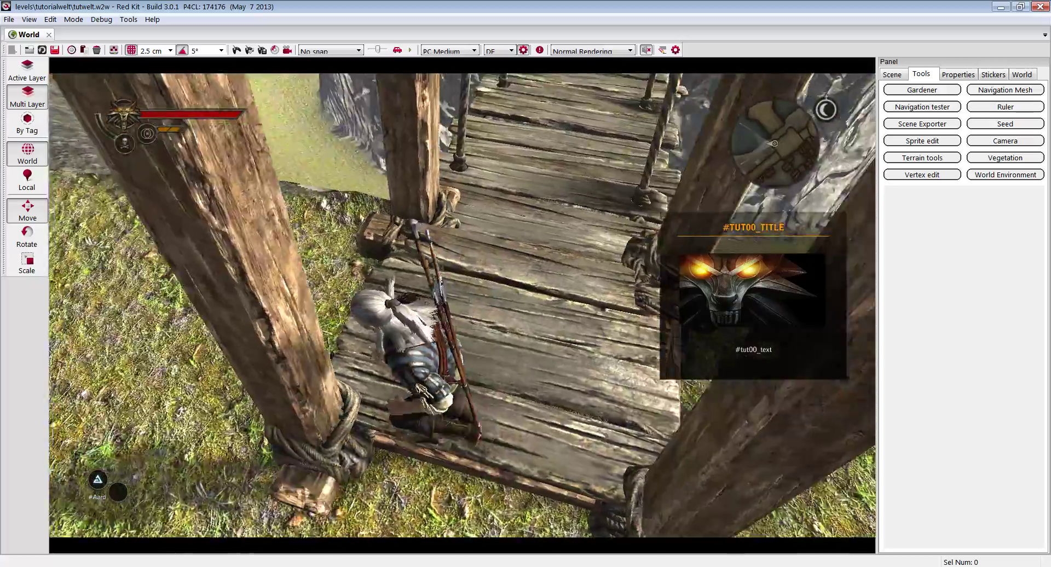
{"action": "key", "text": "s"}
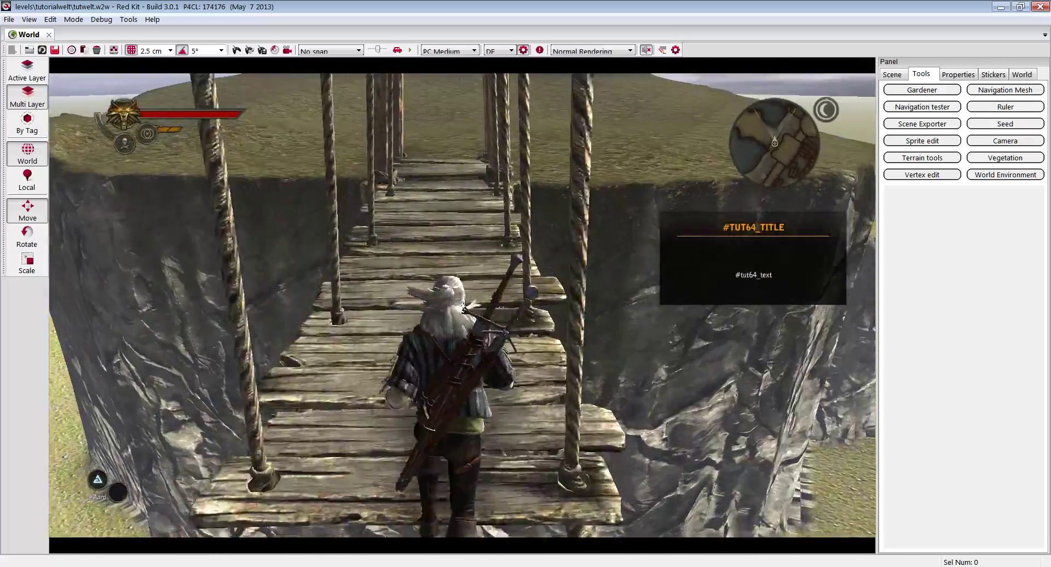
{"action": "key", "text": "w"}
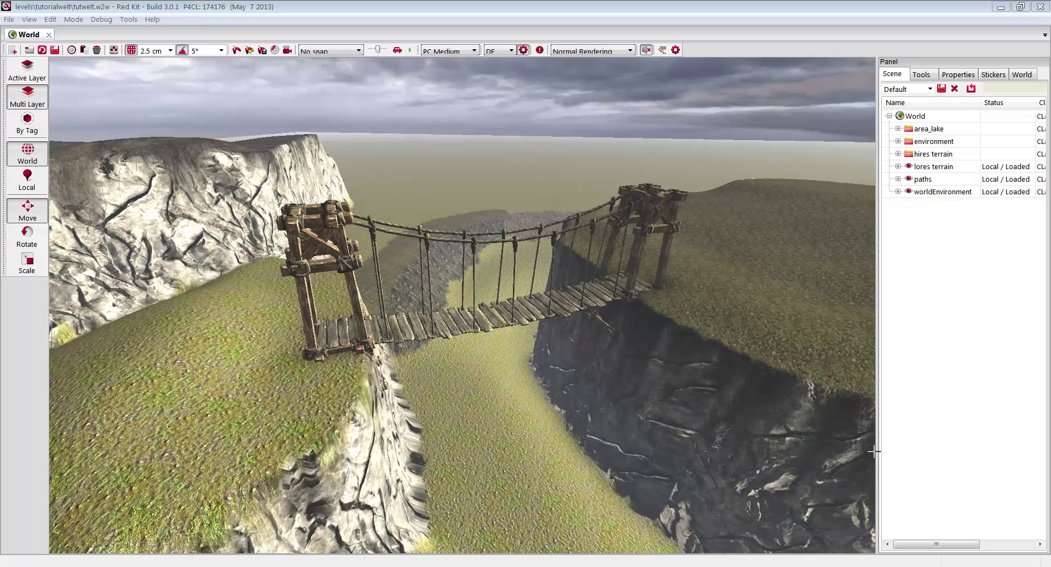
Browse the depot to the port_village folder under environment_levels, architecture, port_buildings for a house on the hill beyond the bridge
{"action": "right_click_drag", "start_coordinate": [711, 260], "coordinate": [711, 261]}
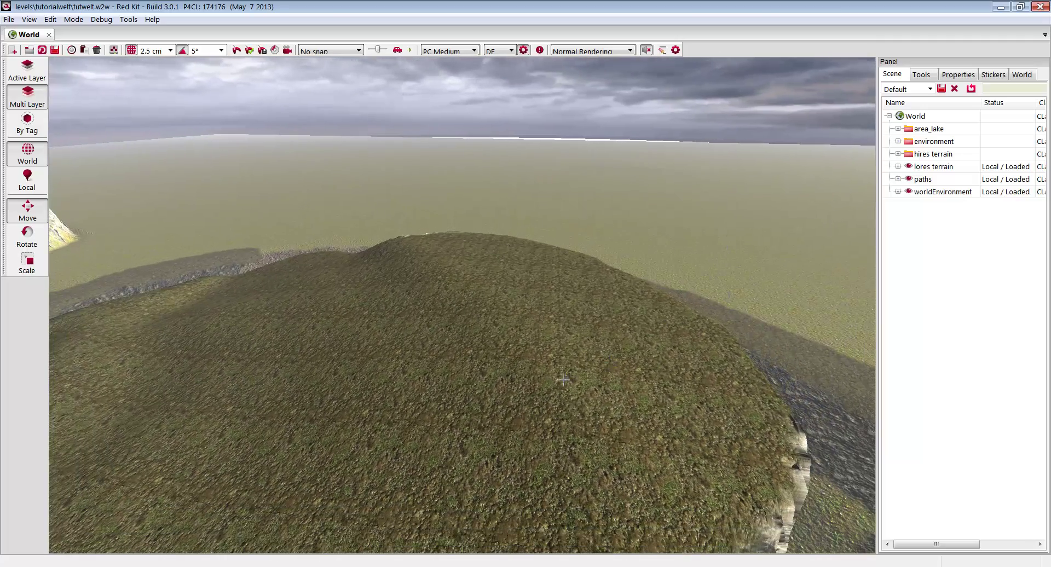
{"action": "mouse_move", "coordinate": [451, 521]}
{"action": "right_mouse_down"}
{"action": "mouse_move", "coordinate": [350, 520]}
{"action": "mouse_move", "coordinate": [450, 520]}
{"action": "right_mouse_up"}
{"action": "key", "text": "F3"}
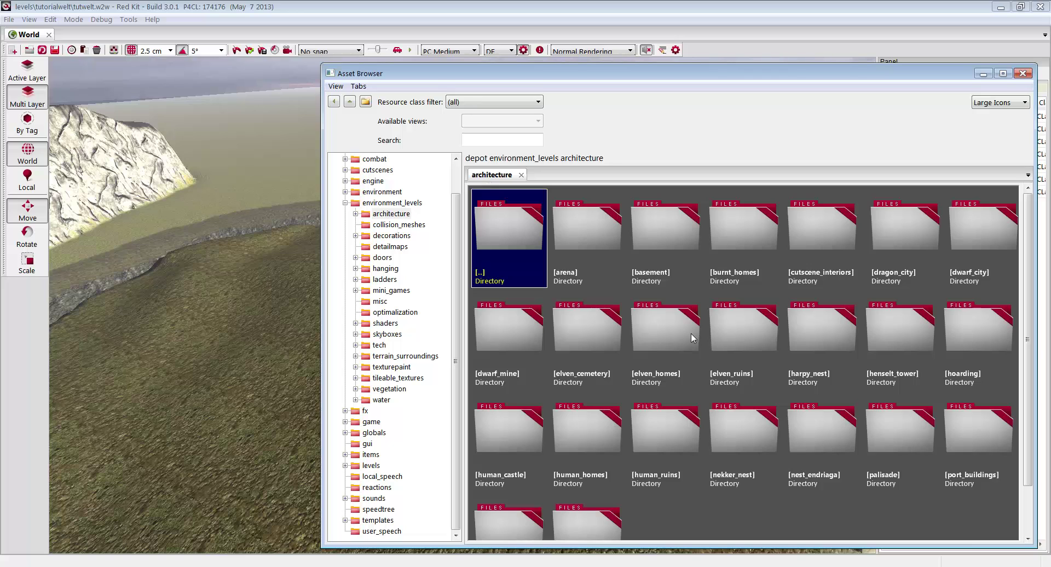
{"action": "double_click", "coordinate": [976, 434]}
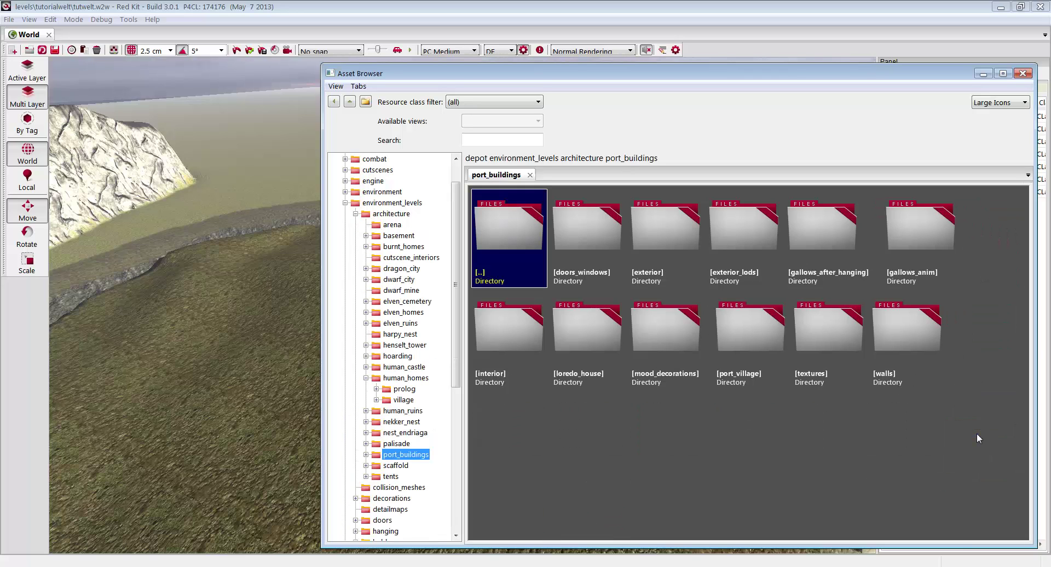
{"action": "double_click", "coordinate": [741, 339]}
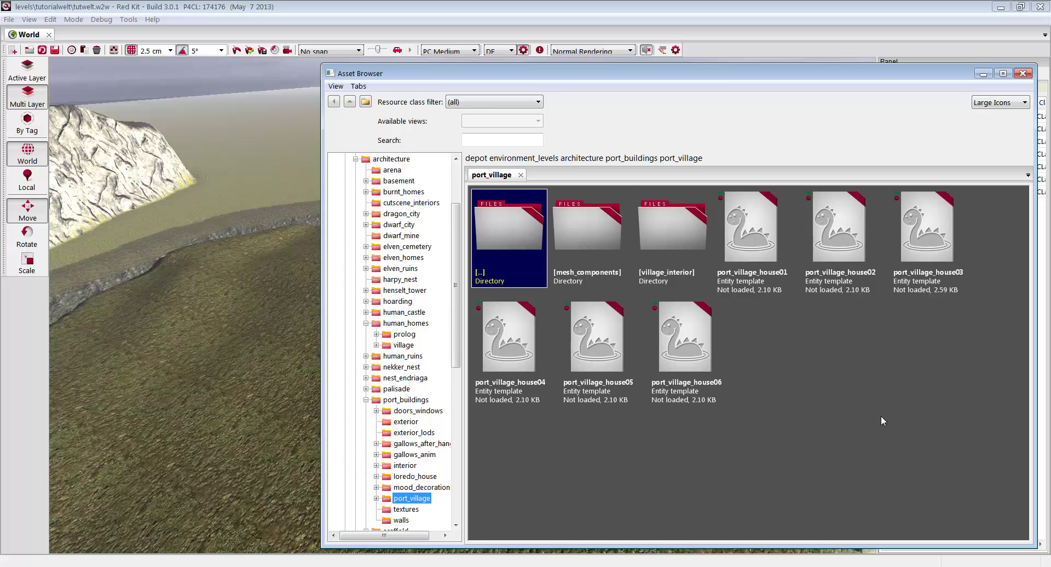
{"action": "left_click_drag", "start_coordinate": [566, 76], "coordinate": [616, 84]}
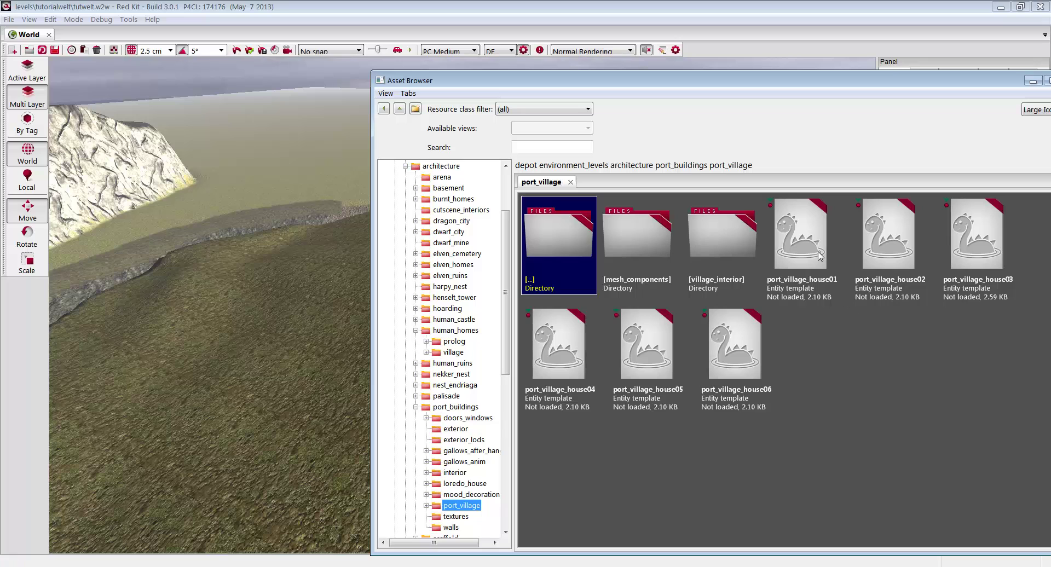
Open the port_village_house01 entity template and inspect the house's exterior from several angles
{"action": "left_click", "coordinate": [801, 246]}
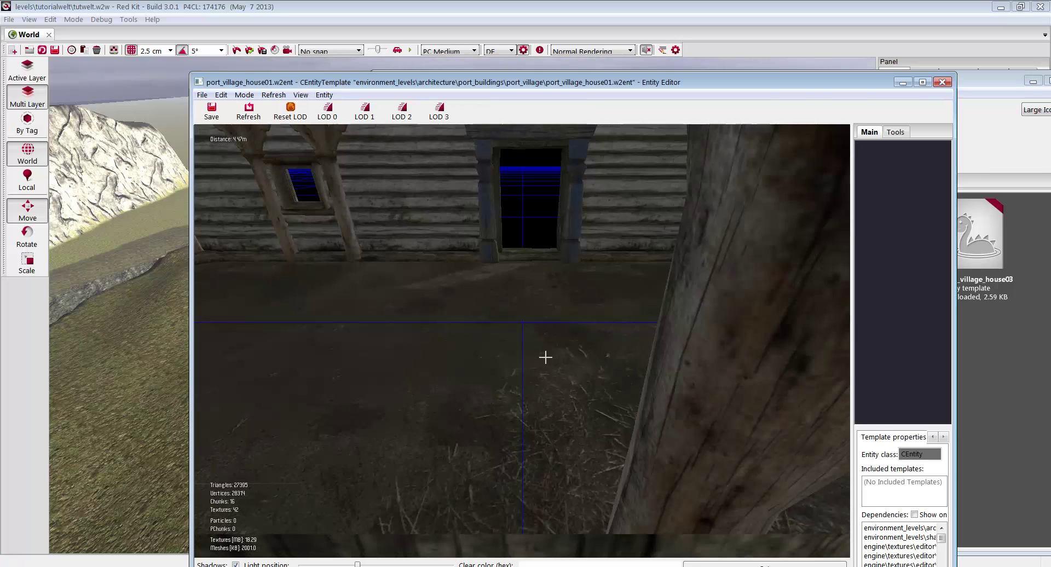
{"action": "left_click_drag", "start_coordinate": [558, 340], "coordinate": [610, 307]}
{"action": "right_click_drag", "start_coordinate": [610, 306], "coordinate": [611, 383]}
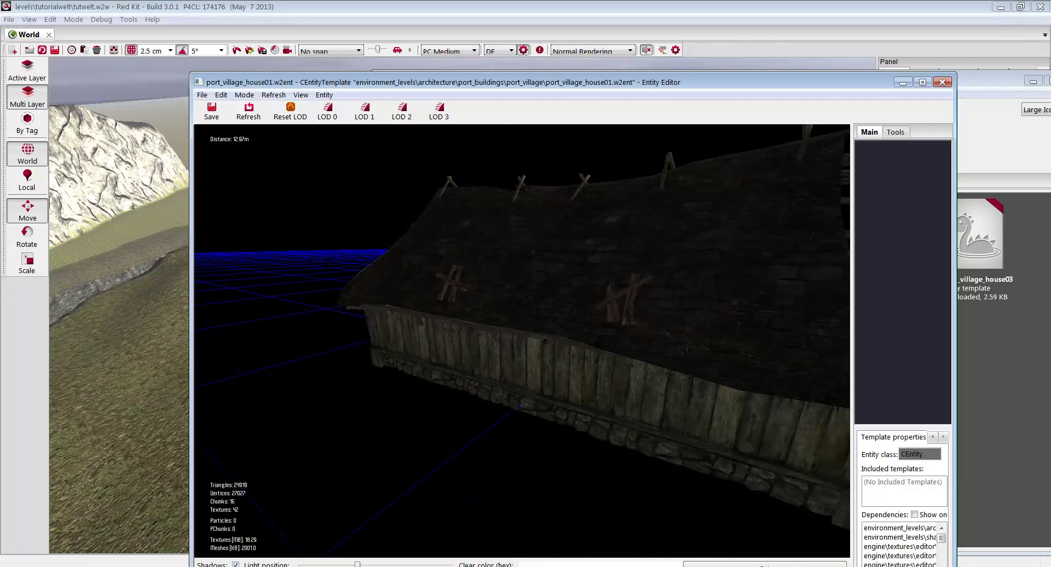
{"action": "left_click_drag", "start_coordinate": [611, 383], "coordinate": [642, 346]}
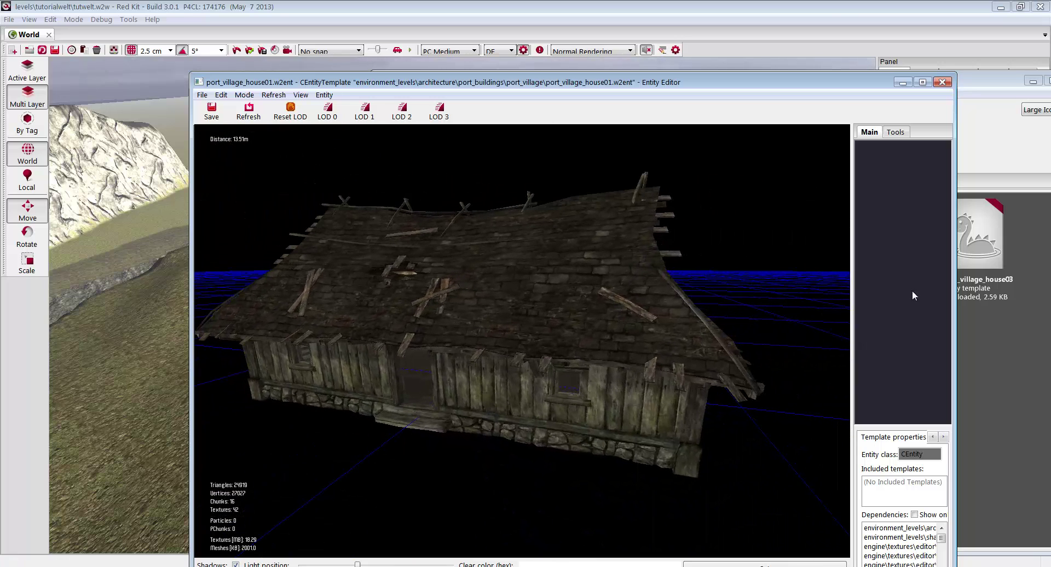
Examine the static mesh components port_village_house01a, 01b and 01c of the house template, and close the entity editor
{"action": "left_click_drag", "start_coordinate": [852, 310], "coordinate": [565, 304]}
{"action": "left_click", "coordinate": [760, 326]}
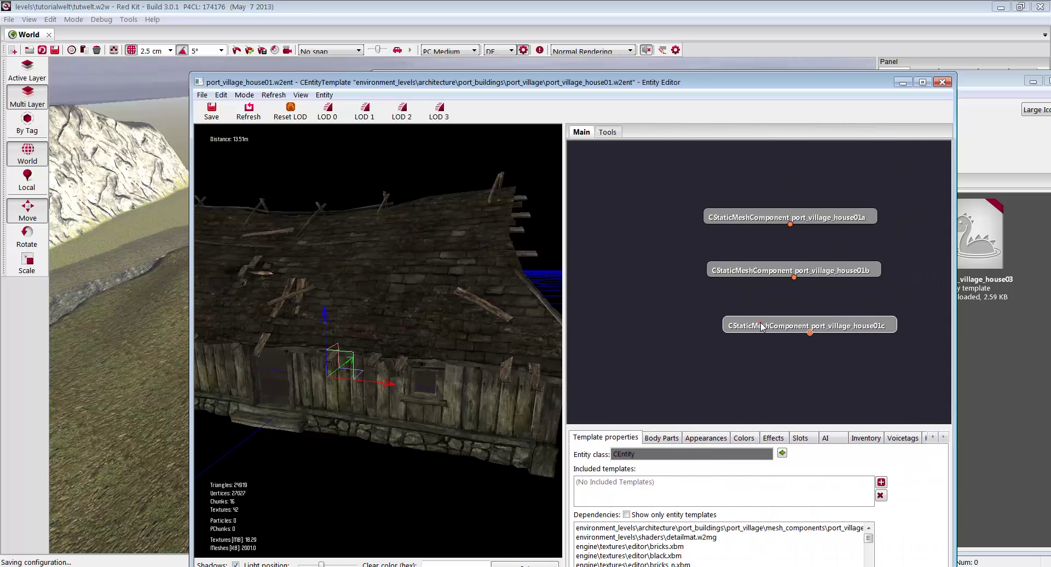
{"action": "left_click_drag", "start_coordinate": [339, 328], "coordinate": [373, 334]}
{"action": "left_click", "coordinate": [743, 270]}
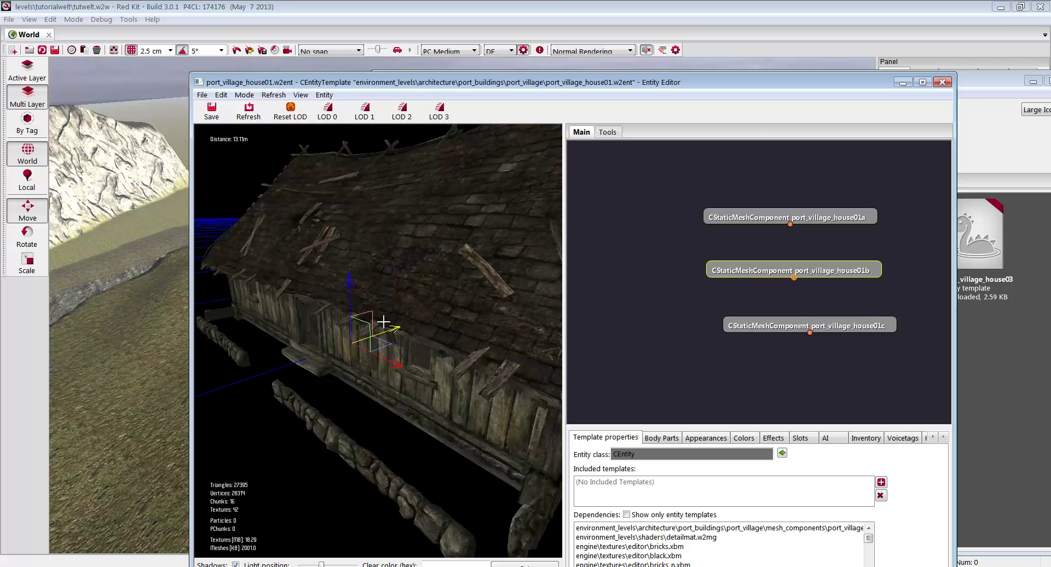
{"action": "left_click", "coordinate": [737, 224]}
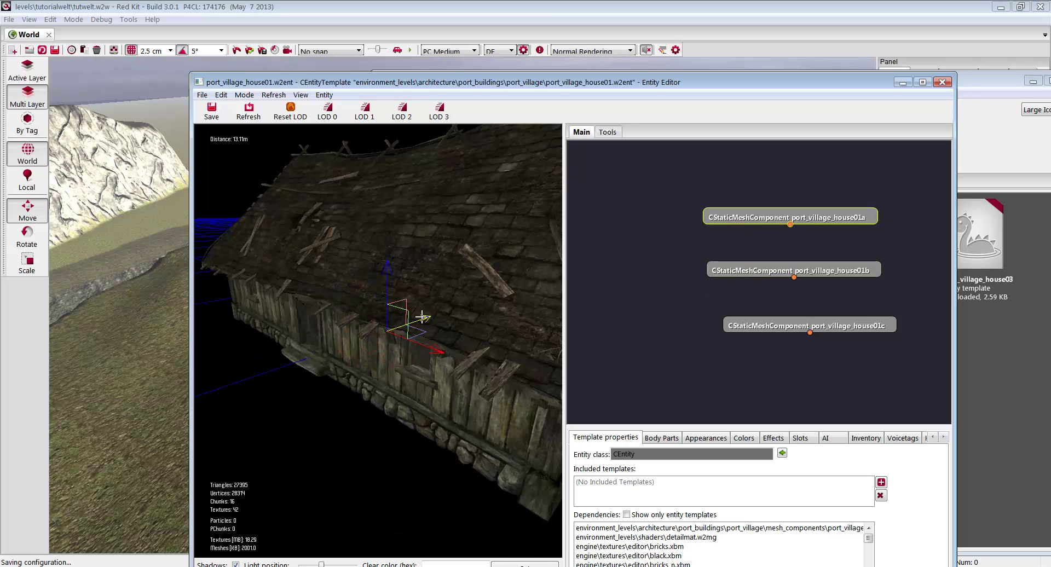
{"action": "mouse_move", "coordinate": [438, 302]}
{"action": "left_mouse_down"}
{"action": "mouse_move", "coordinate": [357, 323]}
{"action": "mouse_move", "coordinate": [440, 301]}
{"action": "mouse_move", "coordinate": [425, 305]}
{"action": "left_mouse_up"}
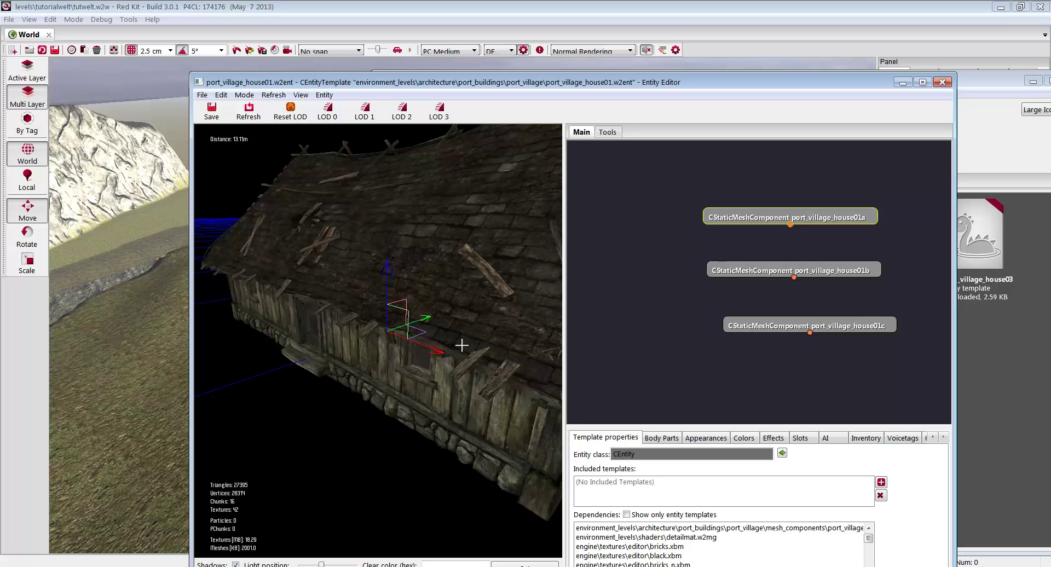
{"action": "right_click_drag", "start_coordinate": [425, 328], "coordinate": [432, 412]}
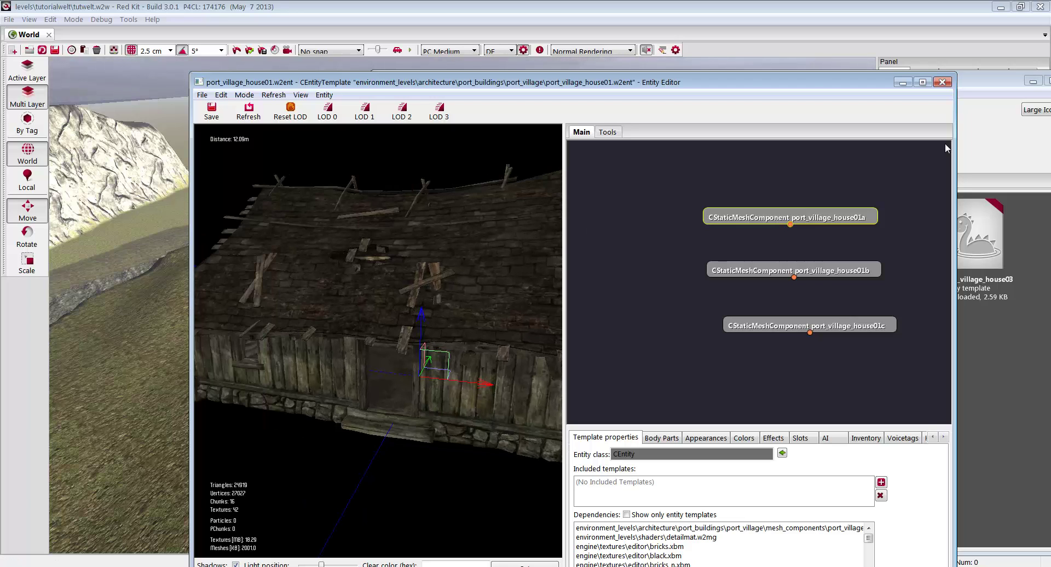
{"action": "left_click", "coordinate": [941, 86]}
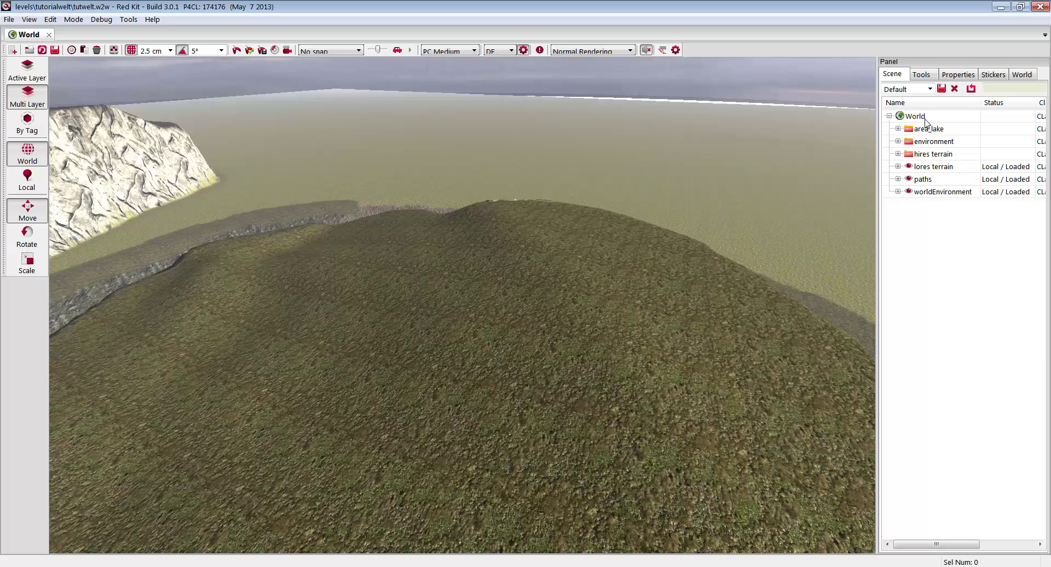
Add a layer group named house to the World
{"action": "right_click", "coordinate": [924, 122]}
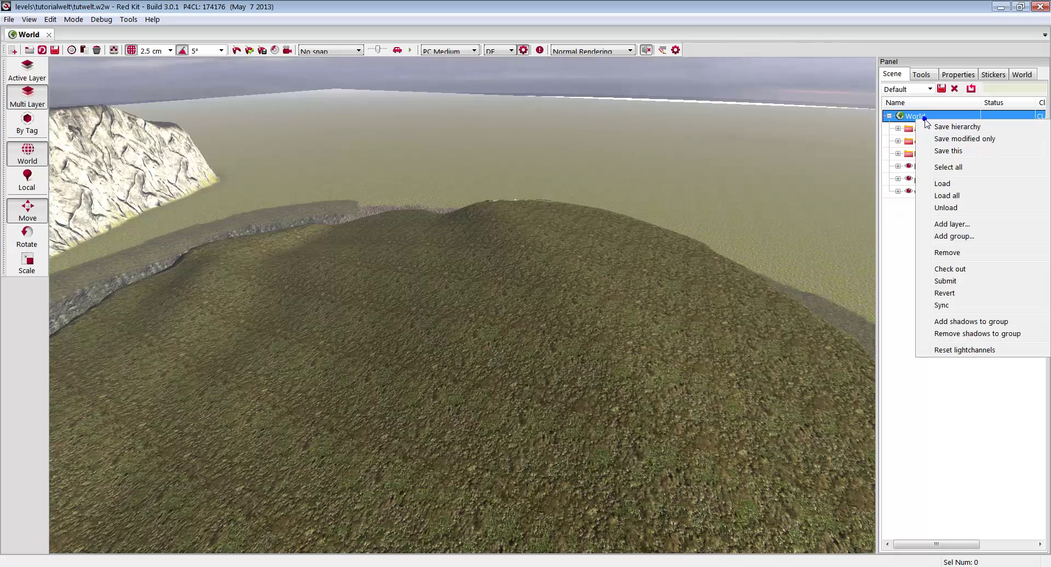
{"action": "left_click", "coordinate": [972, 236]}
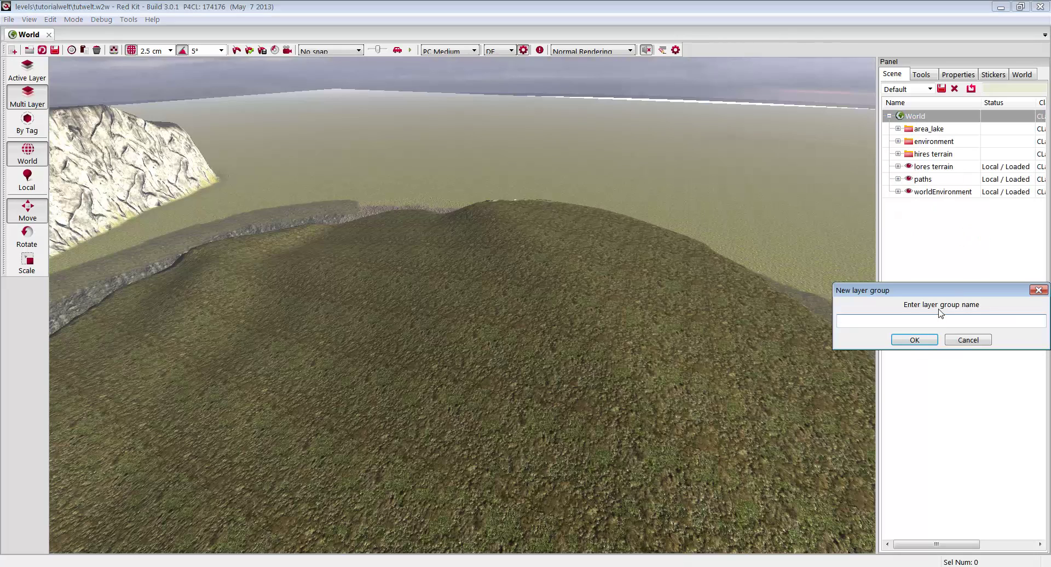
{"action": "type", "text": "house"}
{"action": "key", "text": "Return"}
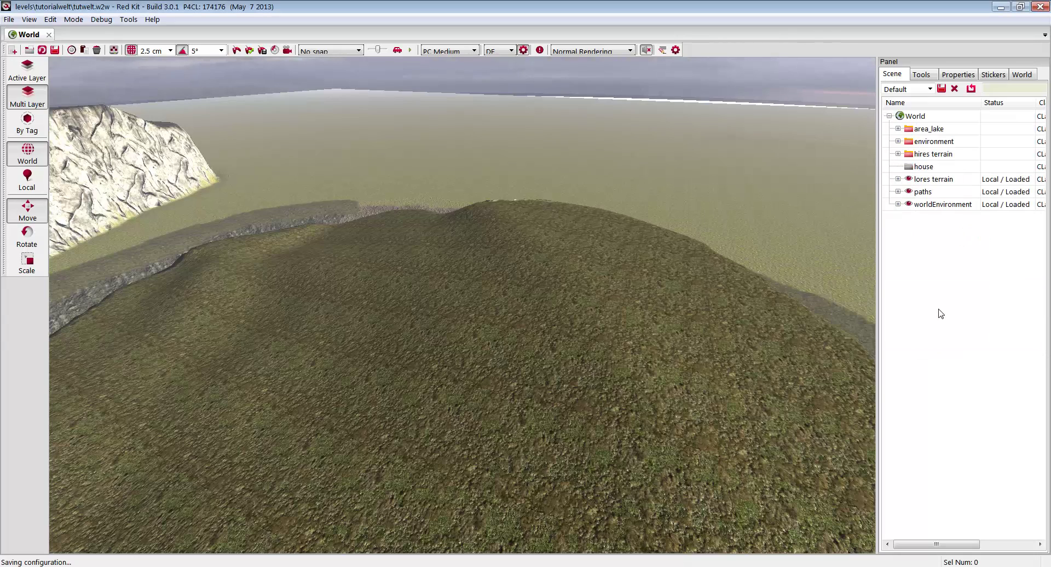
Add two layers named house and interior to the house layer group
{"action": "right_click", "coordinate": [929, 168]}
{"action": "left_click", "coordinate": [973, 274]}
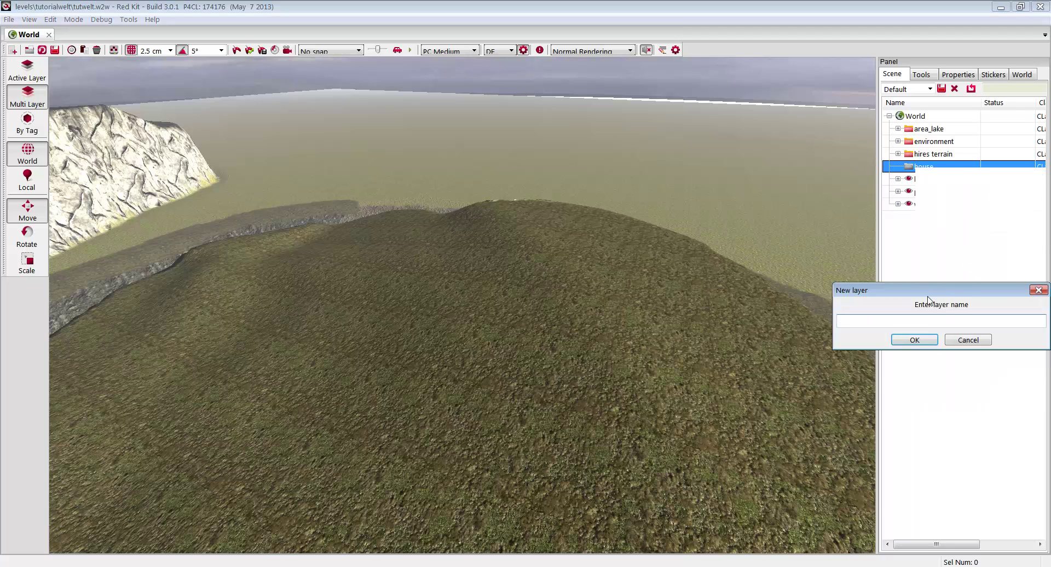
{"action": "type", "text": "house"}
{"action": "key", "text": "Return"}
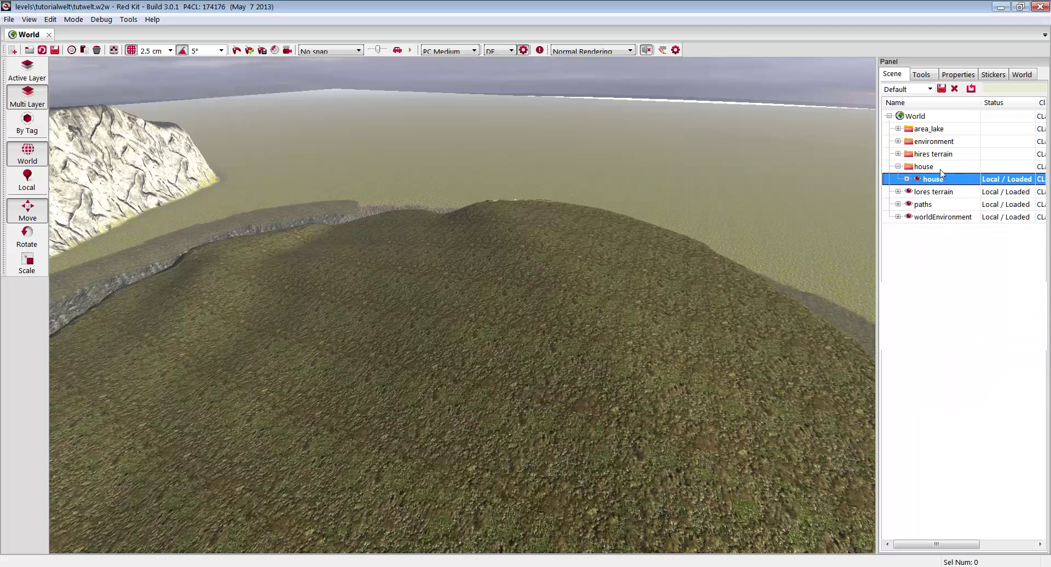
{"action": "right_click", "coordinate": [923, 168]}
{"action": "left_click", "coordinate": [983, 275]}
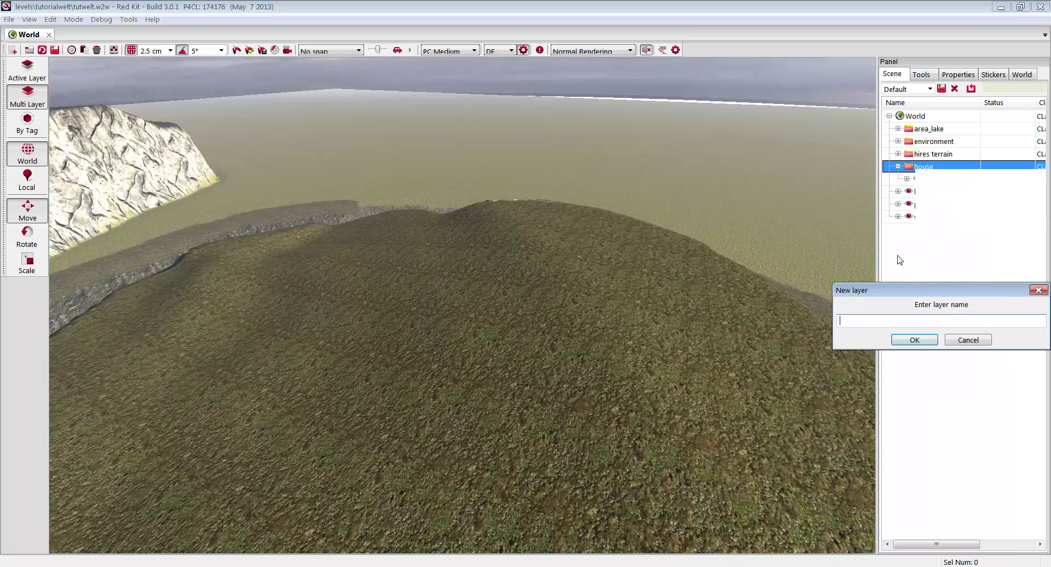
{"action": "key", "text": "Return"}
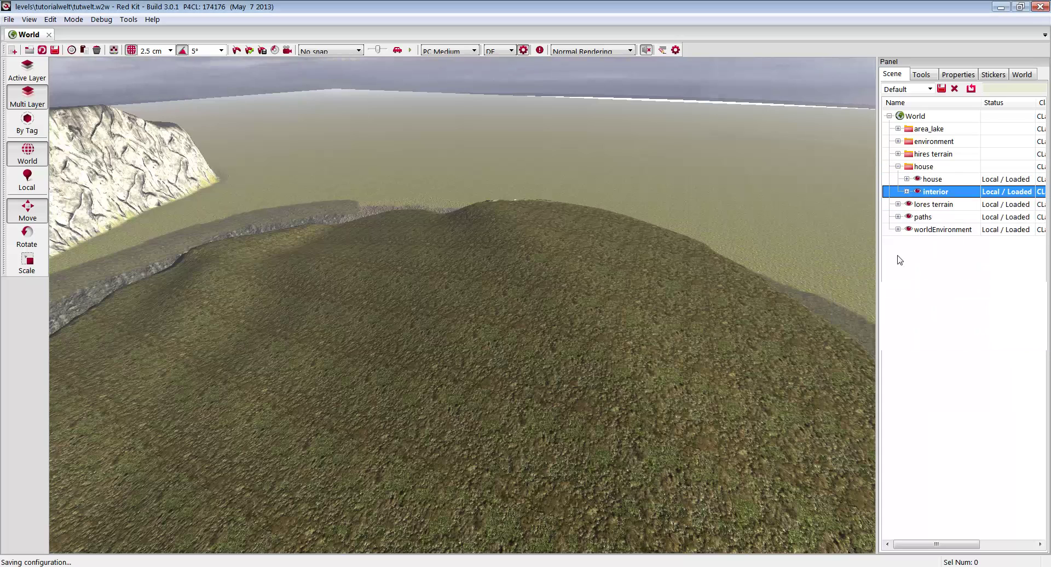
Place the port_village_house01 entity template on the hilltop in the house layer
{"action": "left_click", "coordinate": [941, 180]}
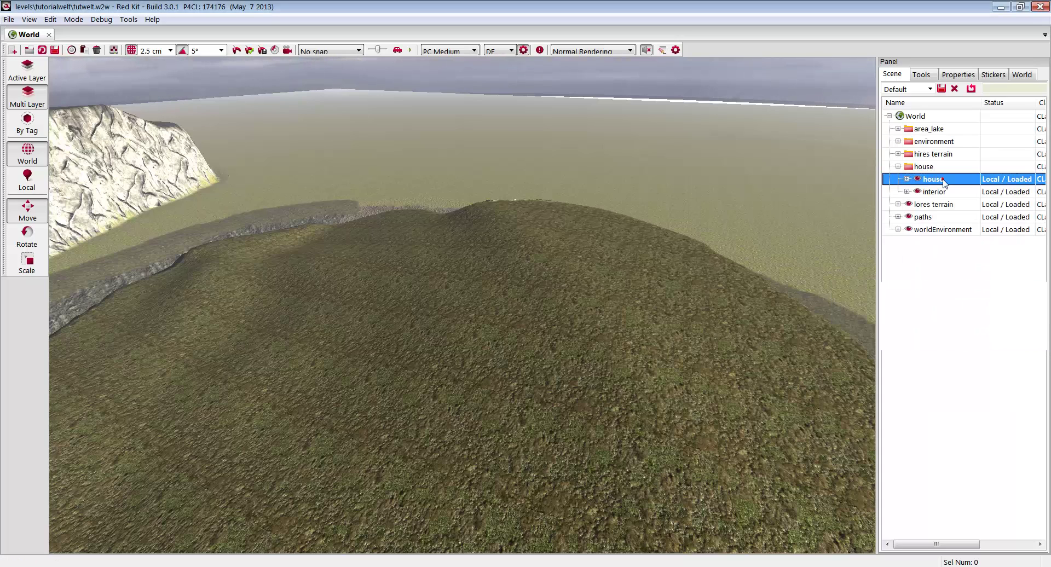
{"action": "key", "text": "alt+Tab"}
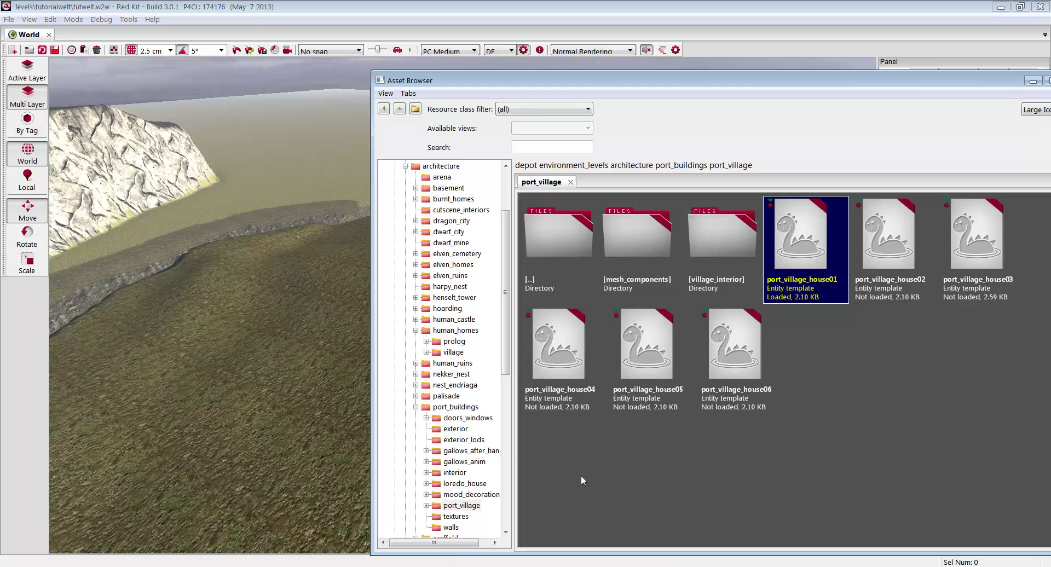
{"action": "left_click_drag", "start_coordinate": [802, 245], "coordinate": [355, 313]}
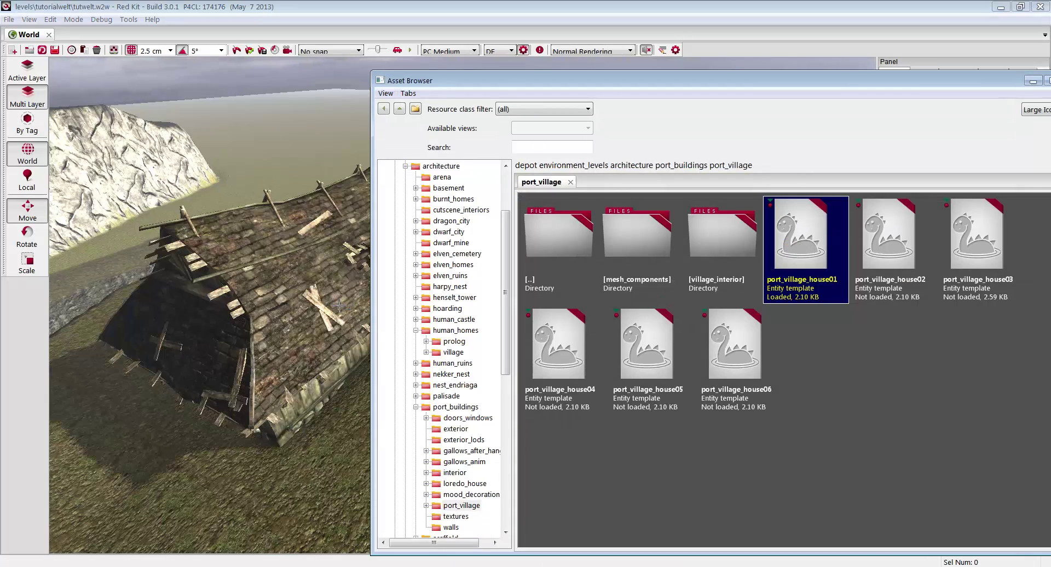
{"action": "key", "text": "alt+Tab"}
{"action": "left_click_drag", "start_coordinate": [462, 304], "coordinate": [420, 286]}
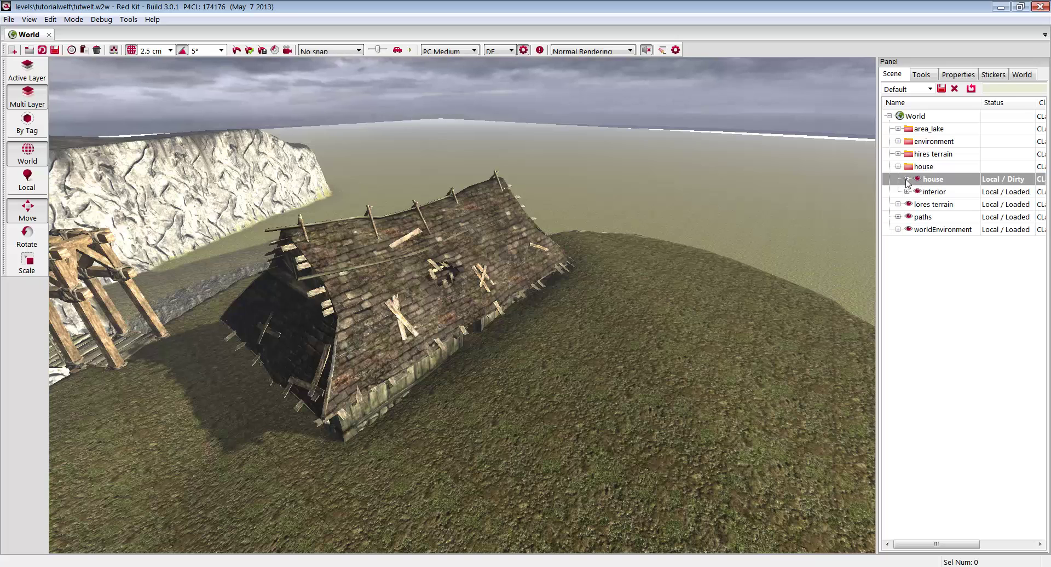
Select the placed house entity in the house layer, move it farther across the hilltop, and rotate it
{"action": "left_click", "coordinate": [906, 179]}
{"action": "left_click", "coordinate": [949, 191]}
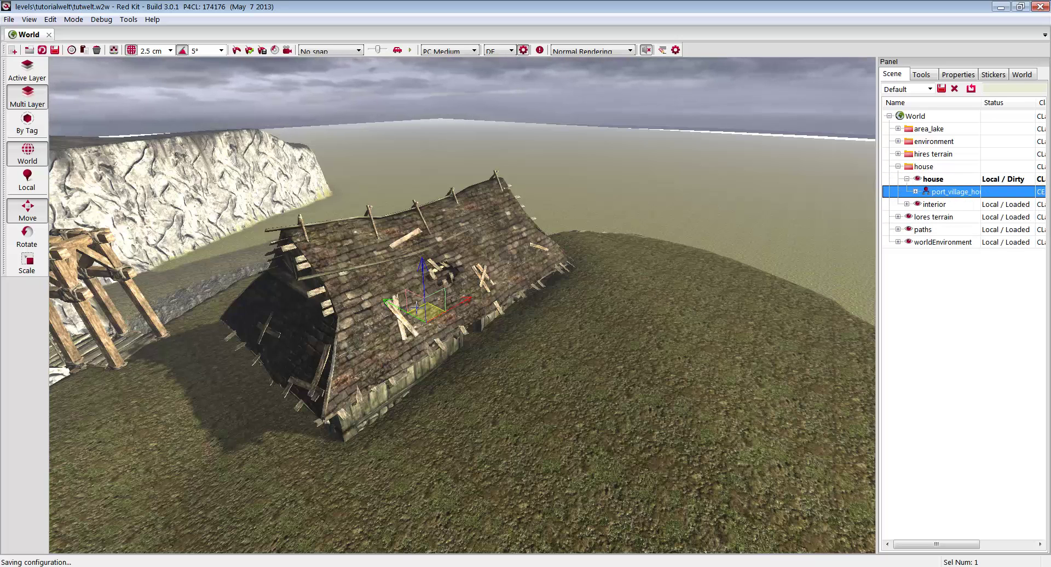
{"action": "left_click_drag", "start_coordinate": [417, 308], "coordinate": [635, 327]}
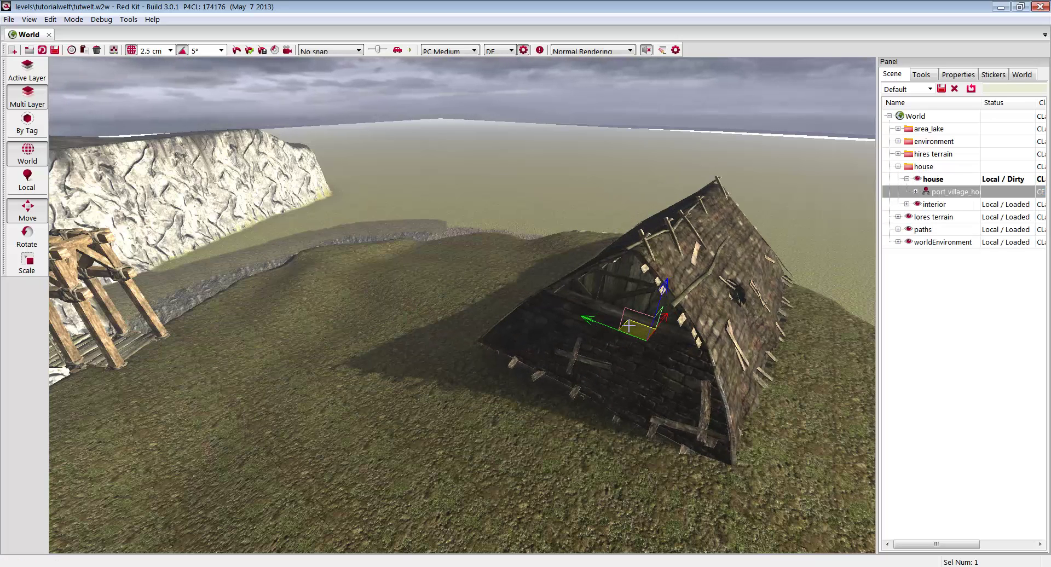
{"action": "left_click", "coordinate": [27, 240]}
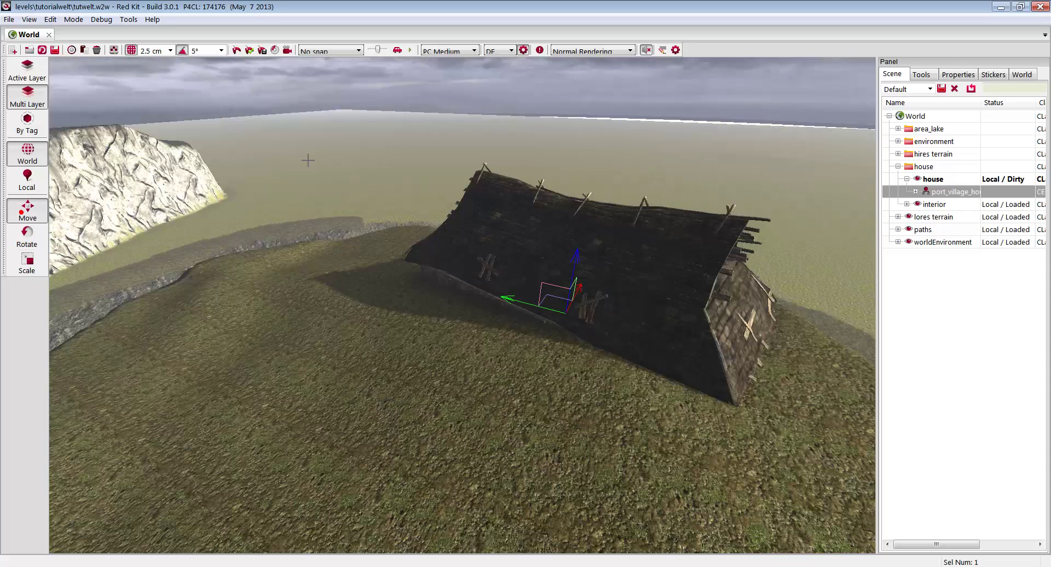
Set snapping to Snap to terrain and raise the house until its walls stand above the ground
{"action": "left_click", "coordinate": [351, 52]}
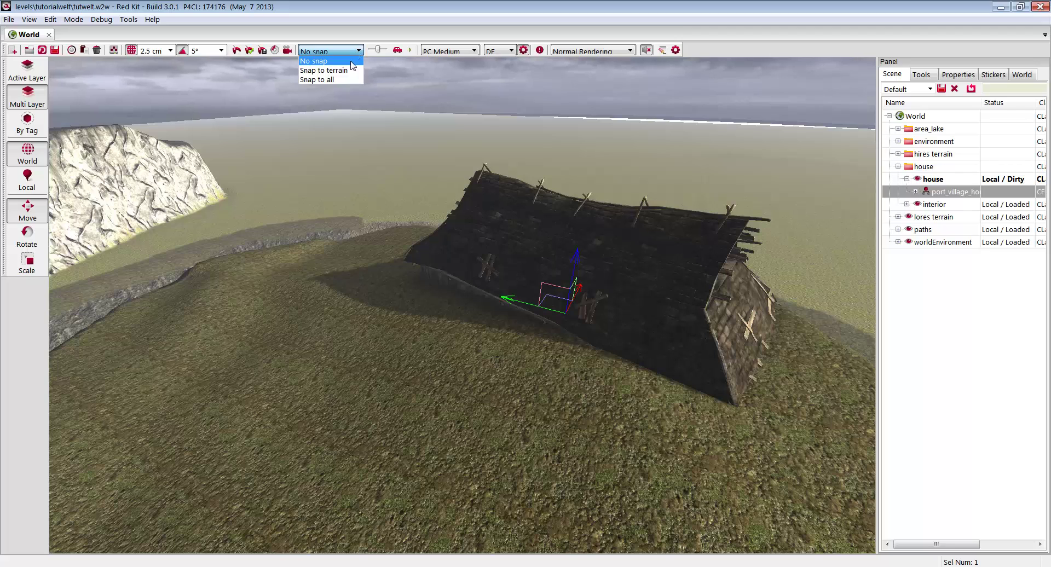
{"action": "left_click", "coordinate": [340, 71]}
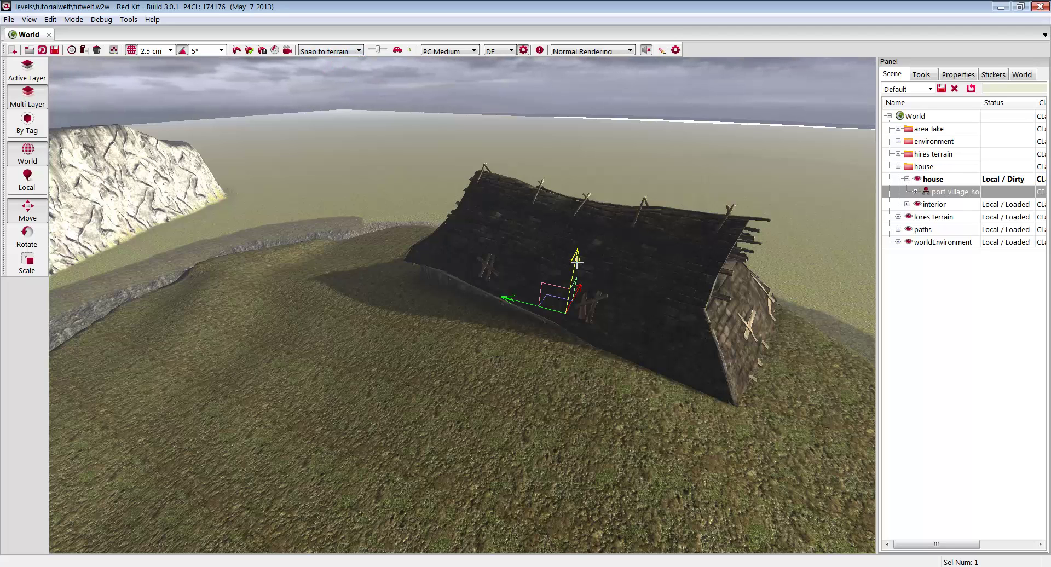
{"action": "left_click_drag", "start_coordinate": [577, 262], "coordinate": [586, 218]}
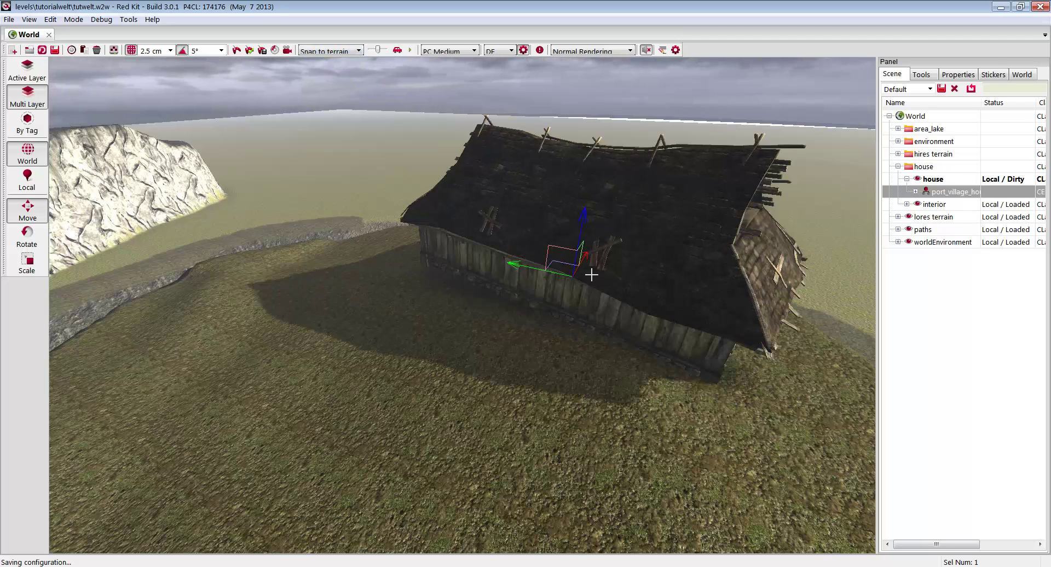
Move the house across the hilltop to a spot near the cliff edge
{"action": "right_click_drag", "start_coordinate": [589, 279], "coordinate": [588, 279]}
{"action": "scroll", "coordinate": [424, 312], "scroll_direction": "down", "scroll_amount": 5}
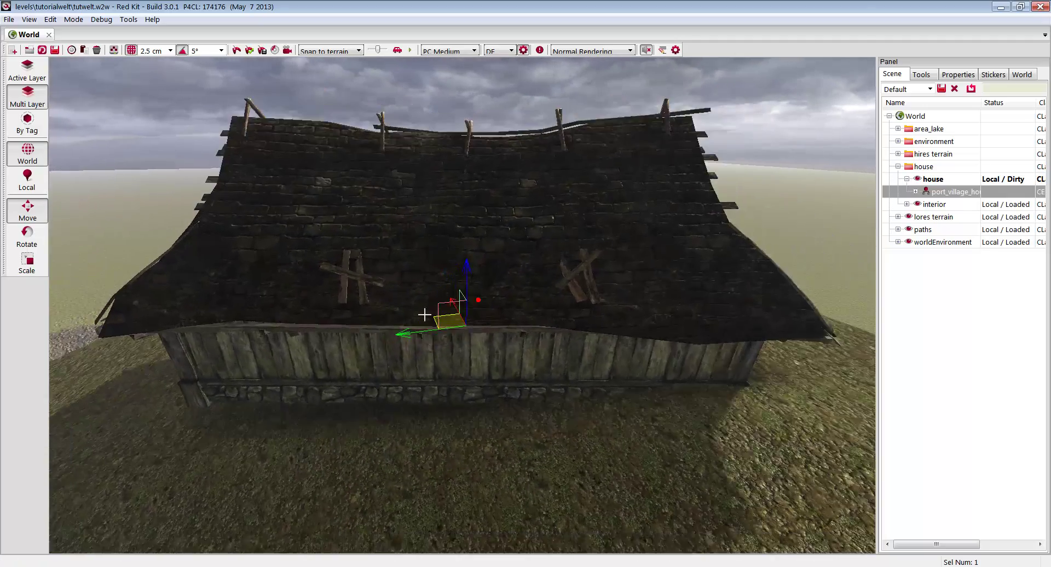
{"action": "scroll", "coordinate": [399, 332], "scroll_direction": "down", "scroll_amount": 10}
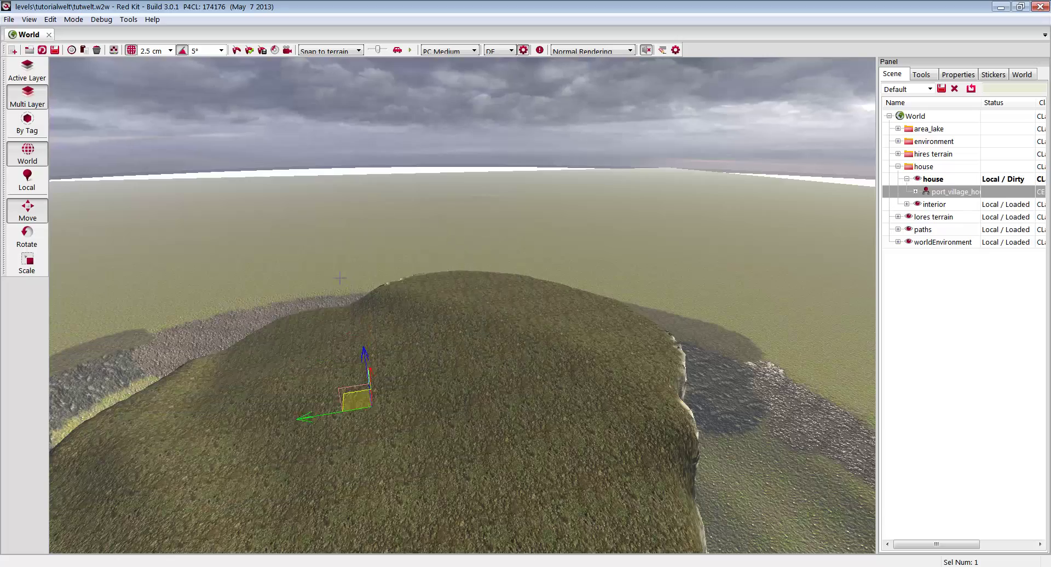
{"action": "left_click_drag", "start_coordinate": [439, 275], "coordinate": [321, 282]}
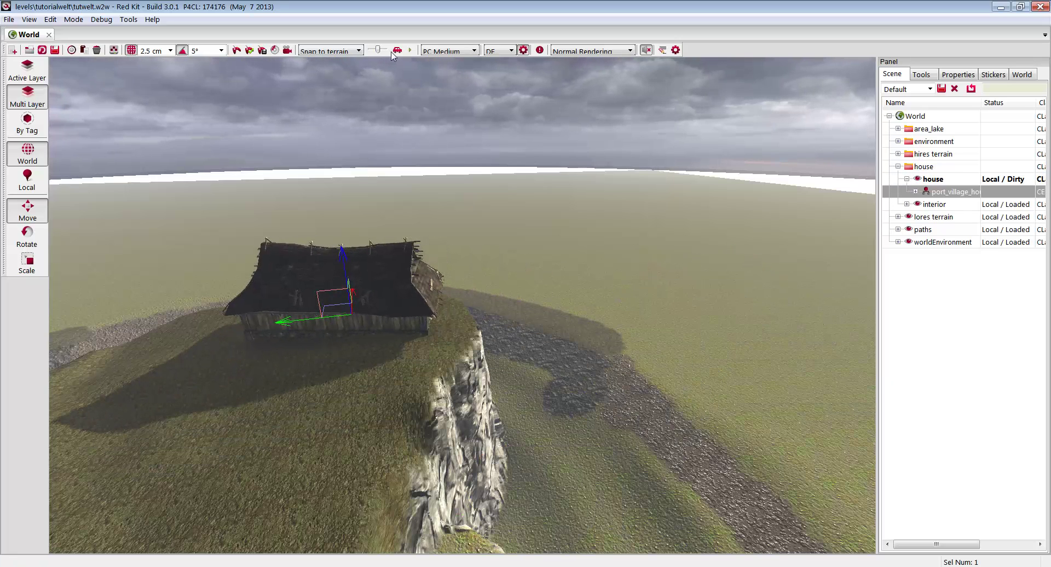
Set snapping to No snap and rotate the house about its vertical axis until a gable end faces the cliff edge
{"action": "left_click", "coordinate": [328, 51]}
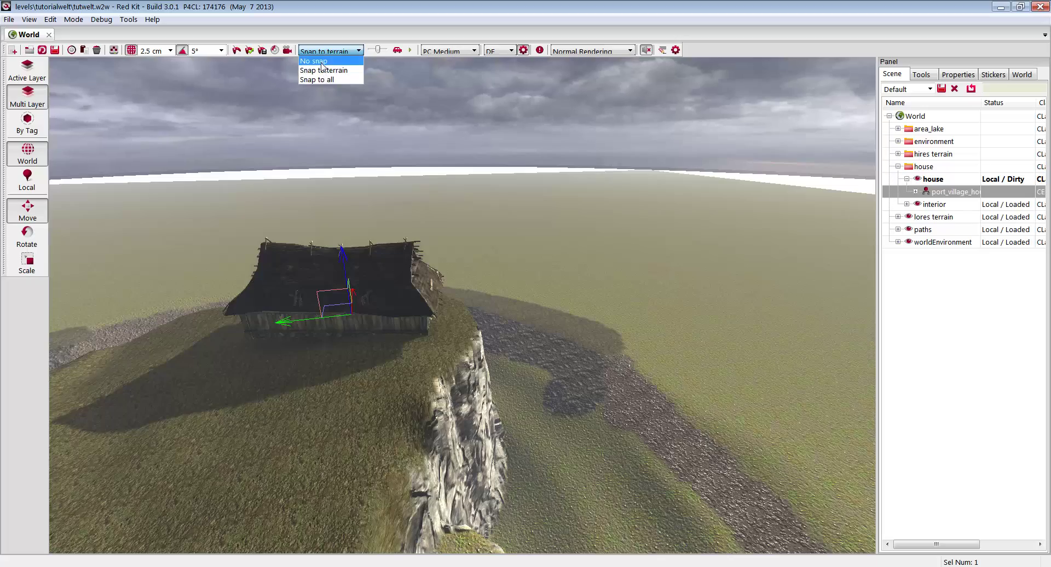
{"action": "left_click", "coordinate": [320, 61]}
{"action": "key", "text": "w"}
{"action": "right_click_drag", "start_coordinate": [442, 281], "coordinate": [441, 281]}
{"action": "key", "text": "a"}
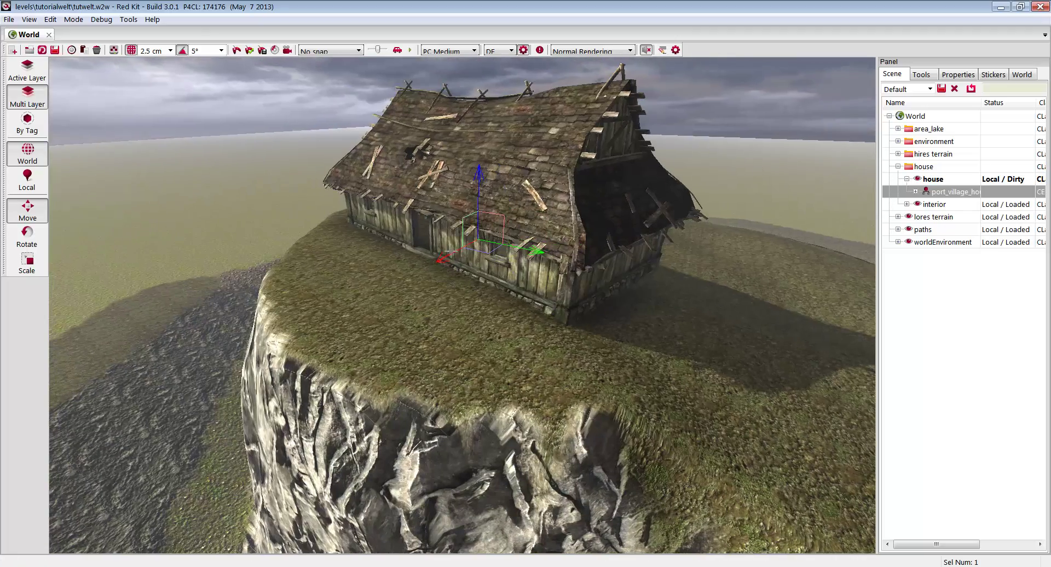
{"action": "left_click", "coordinate": [19, 237]}
{"action": "left_click_drag", "start_coordinate": [452, 255], "coordinate": [569, 254]}
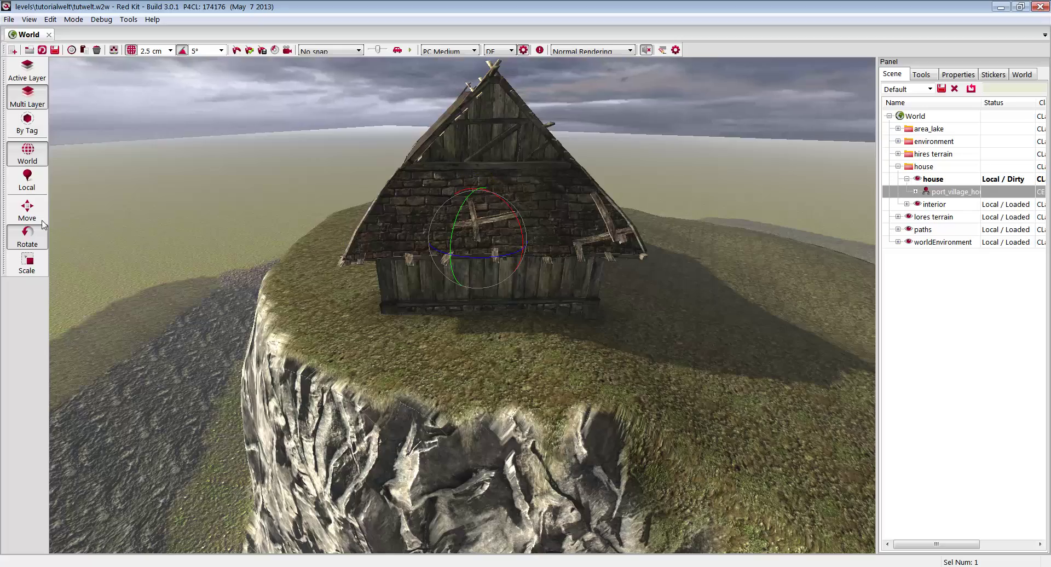
Move the rotated house closer to the cliff edge and check its position relative to the rope bridge
{"action": "left_click", "coordinate": [27, 210]}
{"action": "left_click_drag", "start_coordinate": [487, 252], "coordinate": [424, 268]}
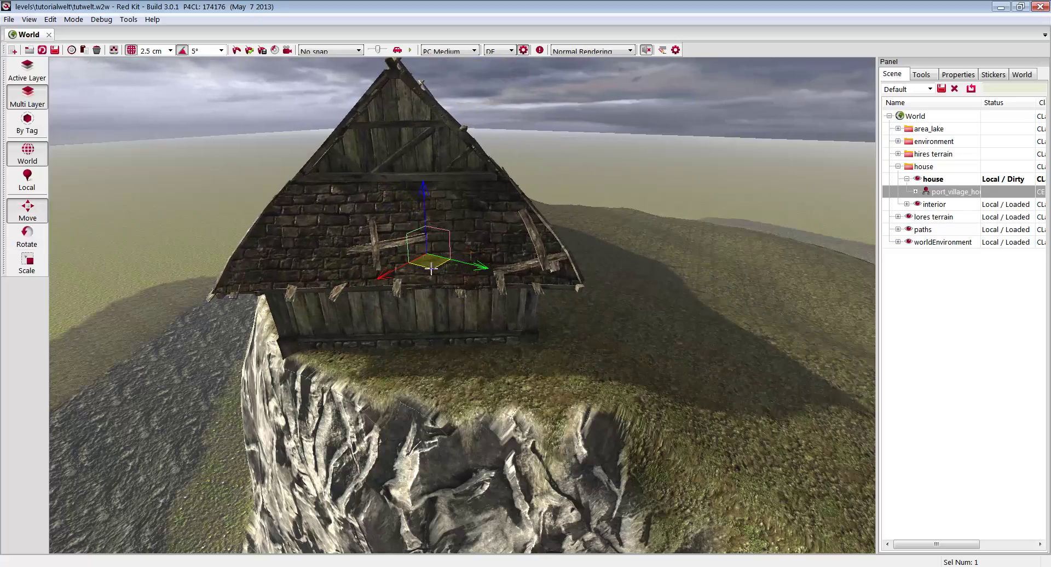
{"action": "right_click_drag", "start_coordinate": [424, 268], "coordinate": [452, 252]}
{"action": "right_click_drag", "start_coordinate": [460, 304], "coordinate": [684, 288]}
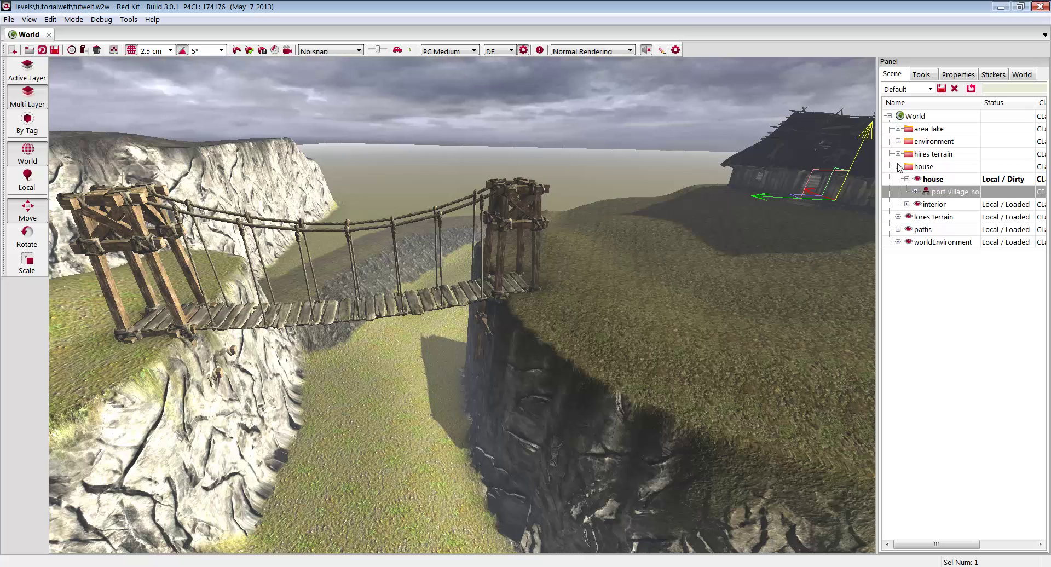
Add shadows to the bridge layer in the area_lake group
{"action": "left_click", "coordinate": [898, 166]}
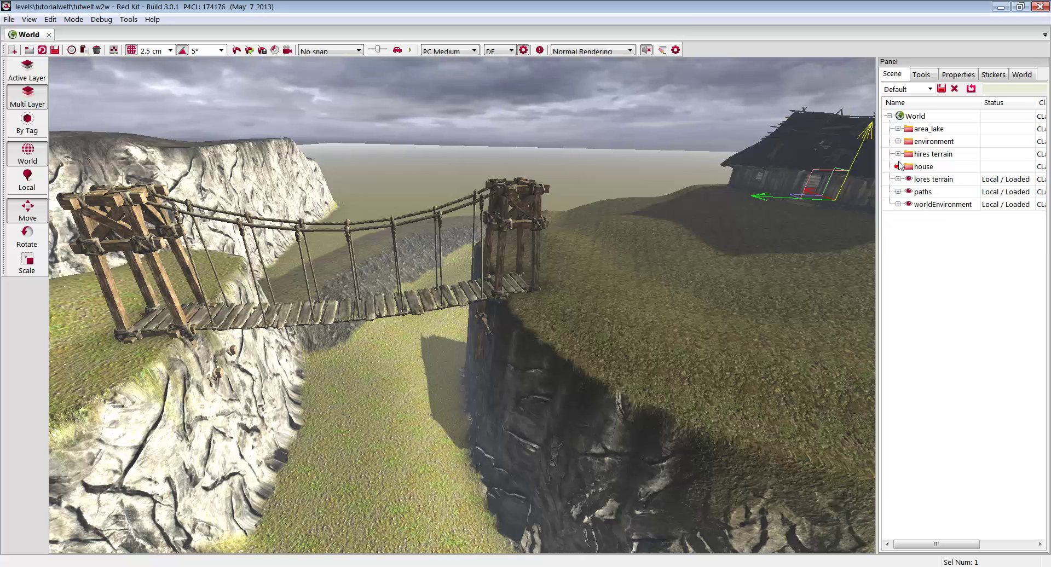
{"action": "left_click", "coordinate": [898, 129]}
{"action": "right_click", "coordinate": [936, 143]}
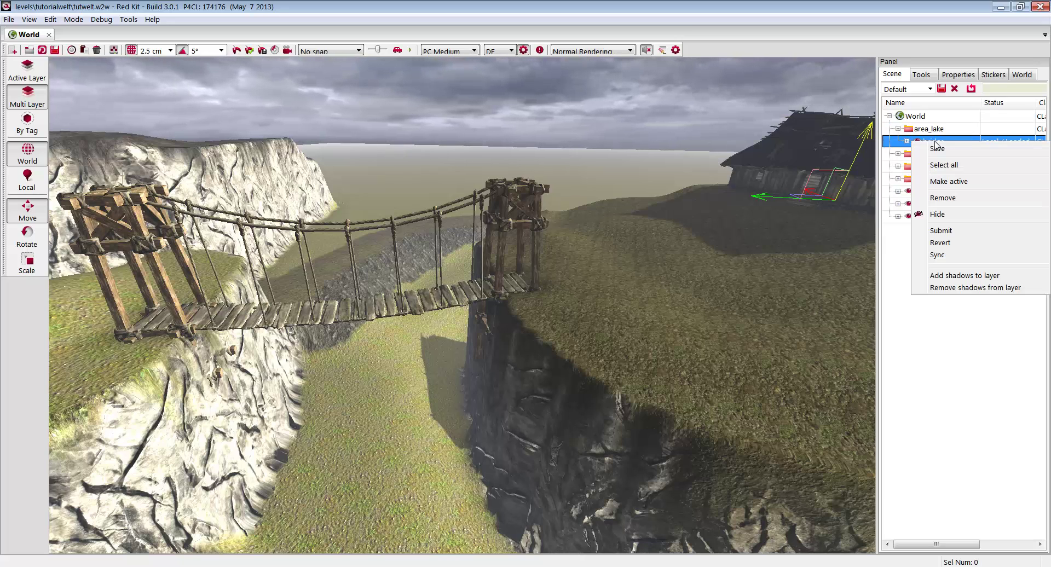
{"action": "left_click", "coordinate": [957, 276]}
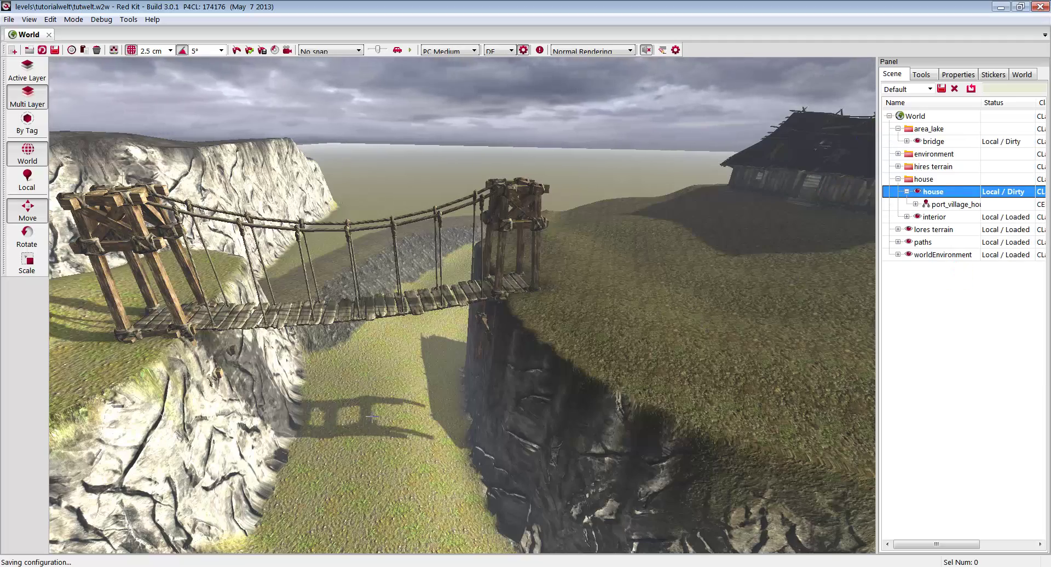
{"action": "right_click_drag", "start_coordinate": [372, 417], "coordinate": [750, 185]}
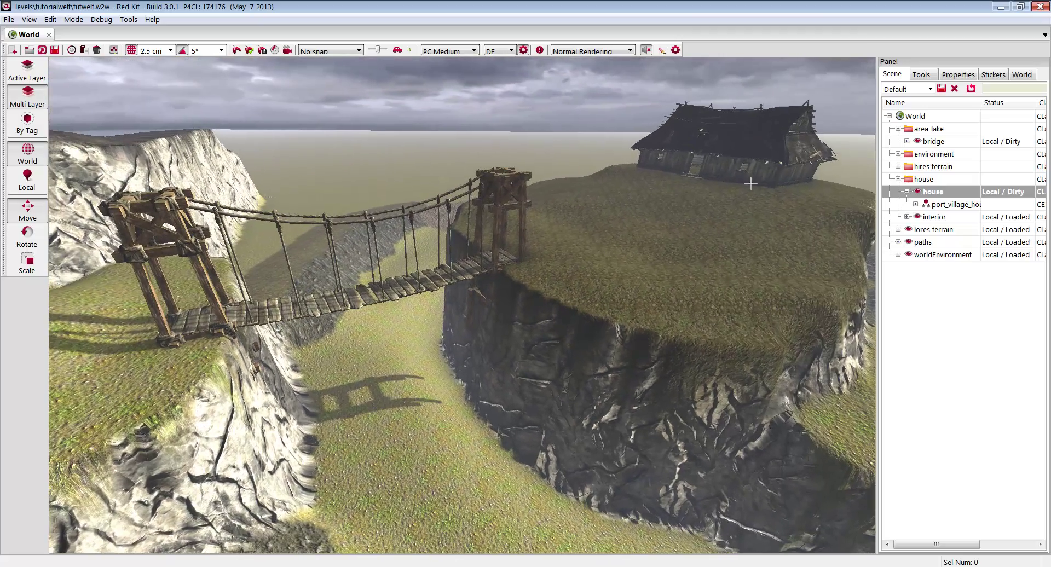
Add shadows to the entire World group
{"action": "right_click", "coordinate": [927, 118]}
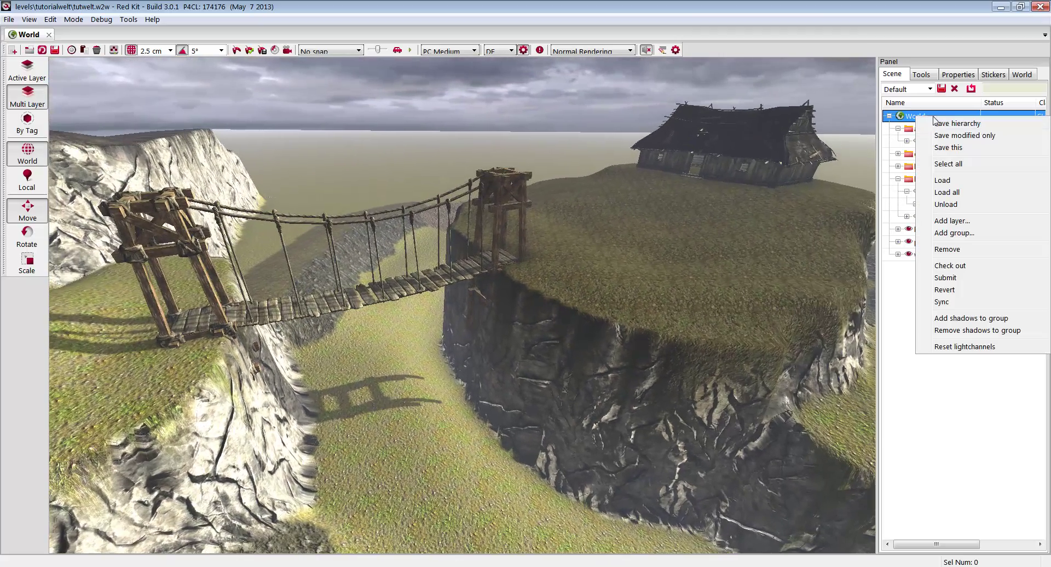
{"action": "left_click", "coordinate": [982, 323]}
{"action": "mouse_move", "coordinate": [671, 289]}
{"action": "right_mouse_down"}
{"action": "mouse_move", "coordinate": [504, 299]}
{"action": "mouse_move", "coordinate": [492, 290]}
{"action": "mouse_move", "coordinate": [493, 258]}
{"action": "mouse_move", "coordinate": [630, 268]}
{"action": "mouse_move", "coordinate": [646, 293]}
{"action": "mouse_move", "coordinate": [675, 301]}
{"action": "mouse_move", "coordinate": [679, 317]}
{"action": "mouse_move", "coordinate": [542, 342]}
{"action": "mouse_move", "coordinate": [509, 301]}
{"action": "mouse_move", "coordinate": [402, 280]}
{"action": "mouse_move", "coordinate": [459, 249]}
{"action": "mouse_move", "coordinate": [403, 251]}
{"action": "mouse_move", "coordinate": [471, 274]}
{"action": "mouse_move", "coordinate": [394, 262]}
{"action": "mouse_move", "coordinate": [674, 289]}
{"action": "right_mouse_up"}
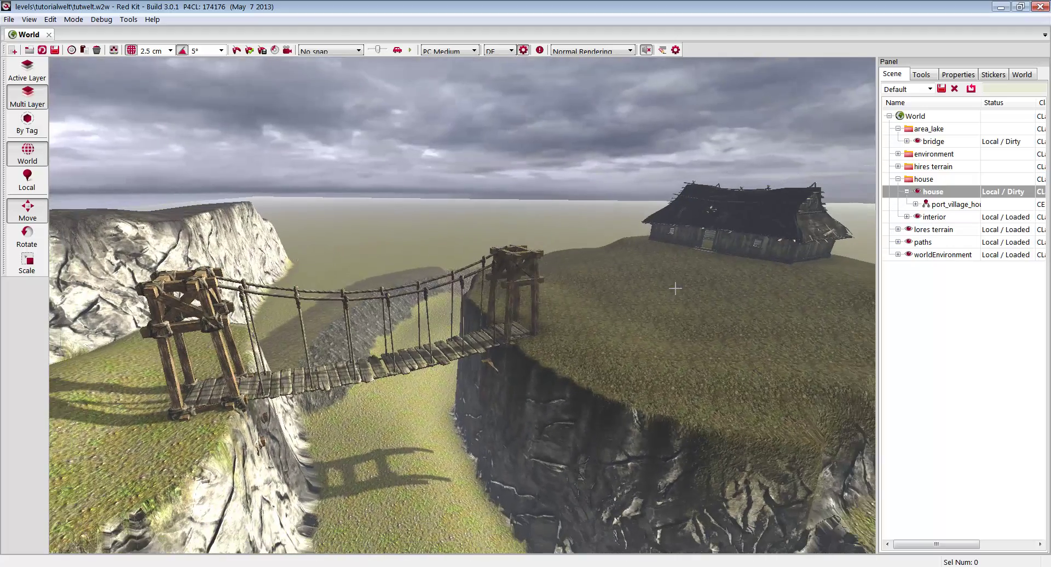
Save the world
{"action": "left_click", "coordinate": [10, 20]}
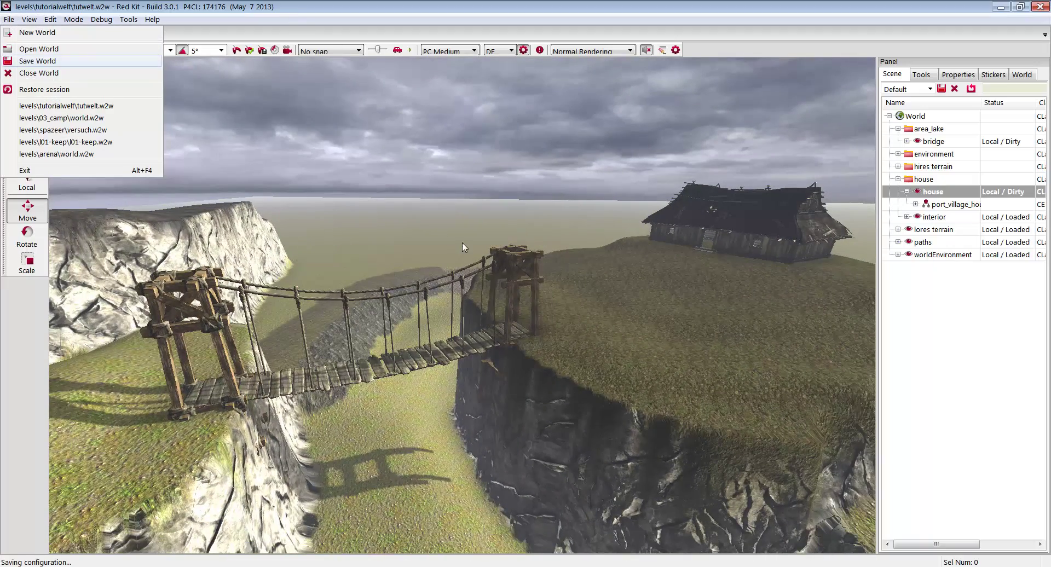